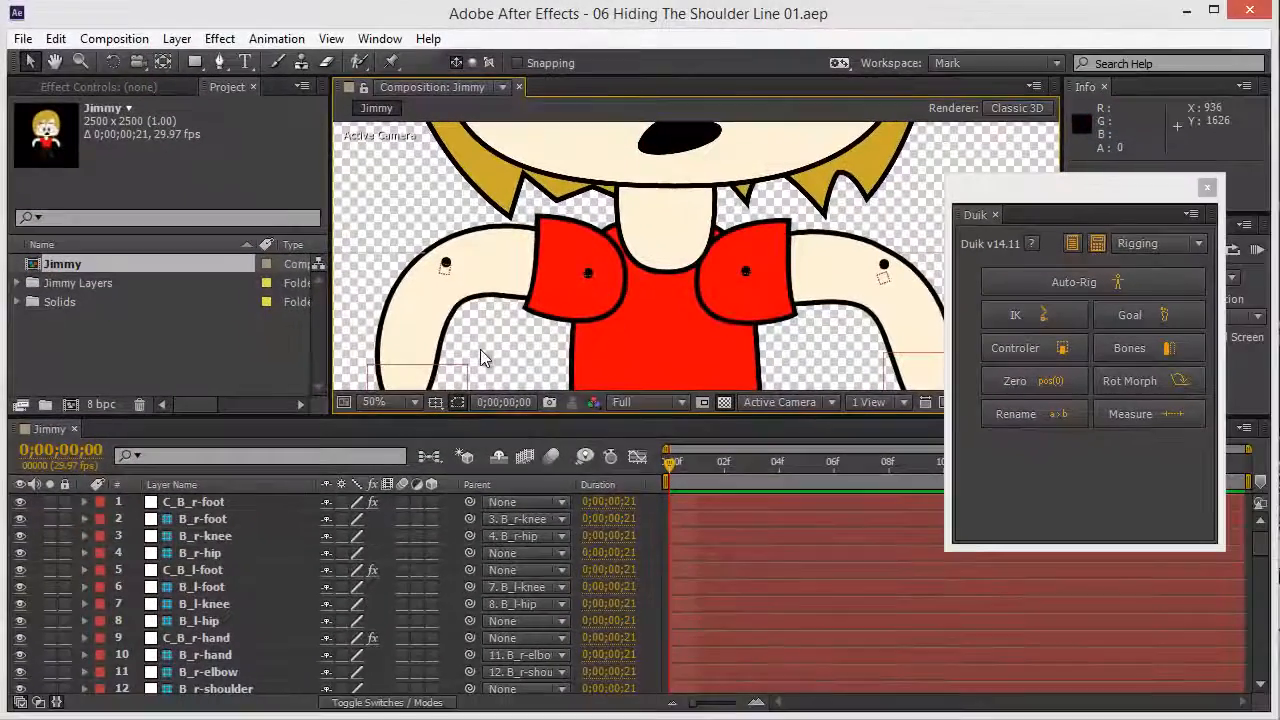
Step: Turn on visibility for the l-arm line, l-arm duplicate and l-arm matte layers
{"action": "left_click", "coordinate": [188, 637]}
{"action": "scroll", "coordinate": [222, 607], "scroll_direction": "down", "scroll_amount": 1}
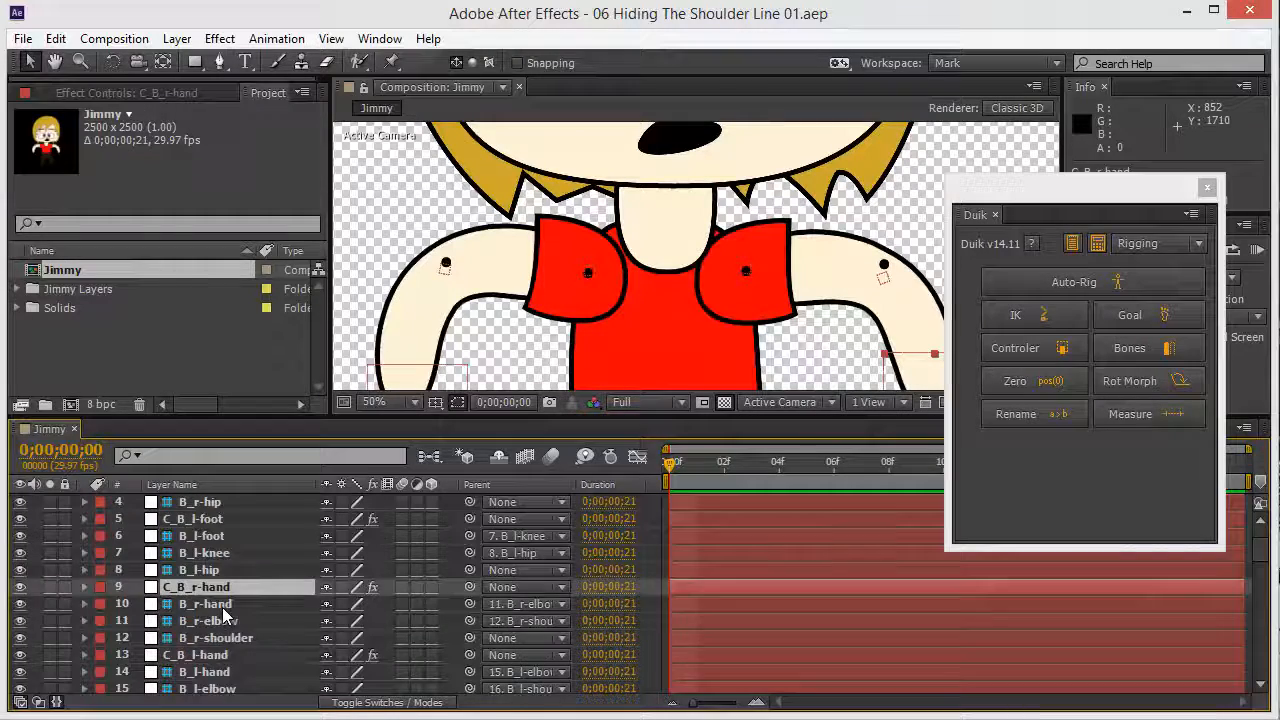
{"action": "scroll", "coordinate": [222, 607], "scroll_direction": "down", "scroll_amount": 6}
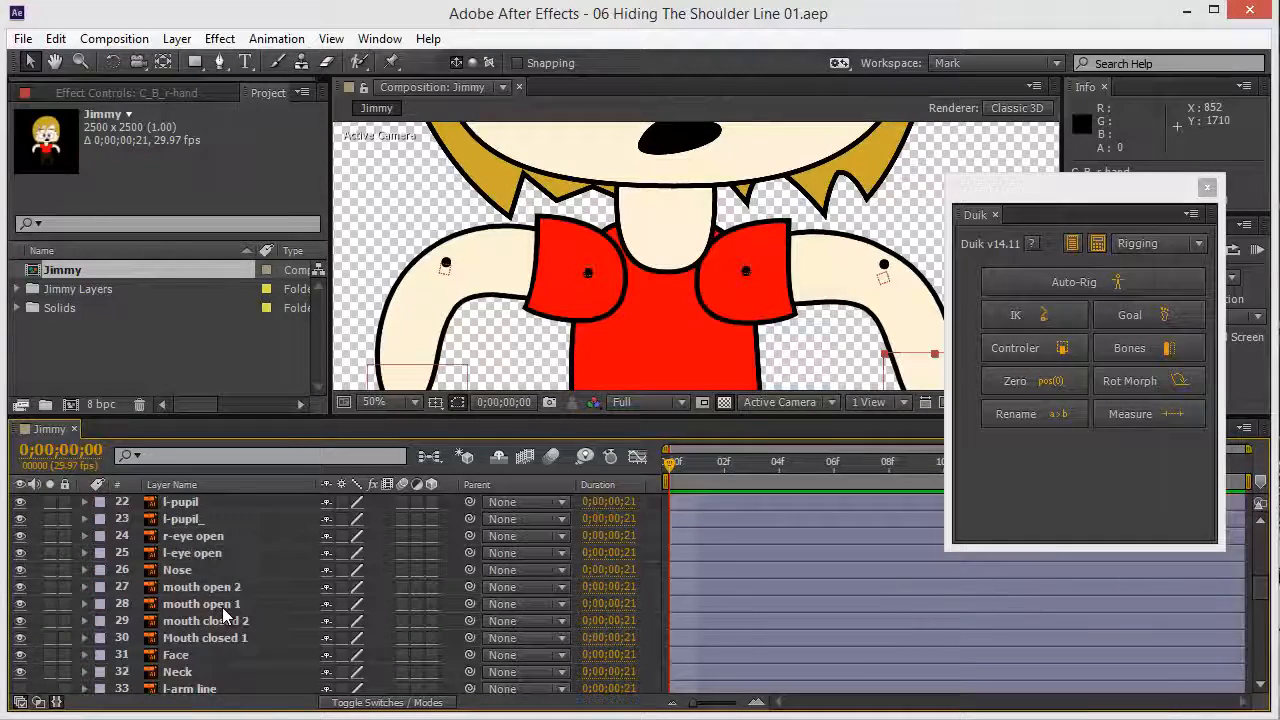
{"action": "scroll", "coordinate": [222, 607], "scroll_direction": "down", "scroll_amount": 2}
{"action": "left_click", "coordinate": [195, 587]}
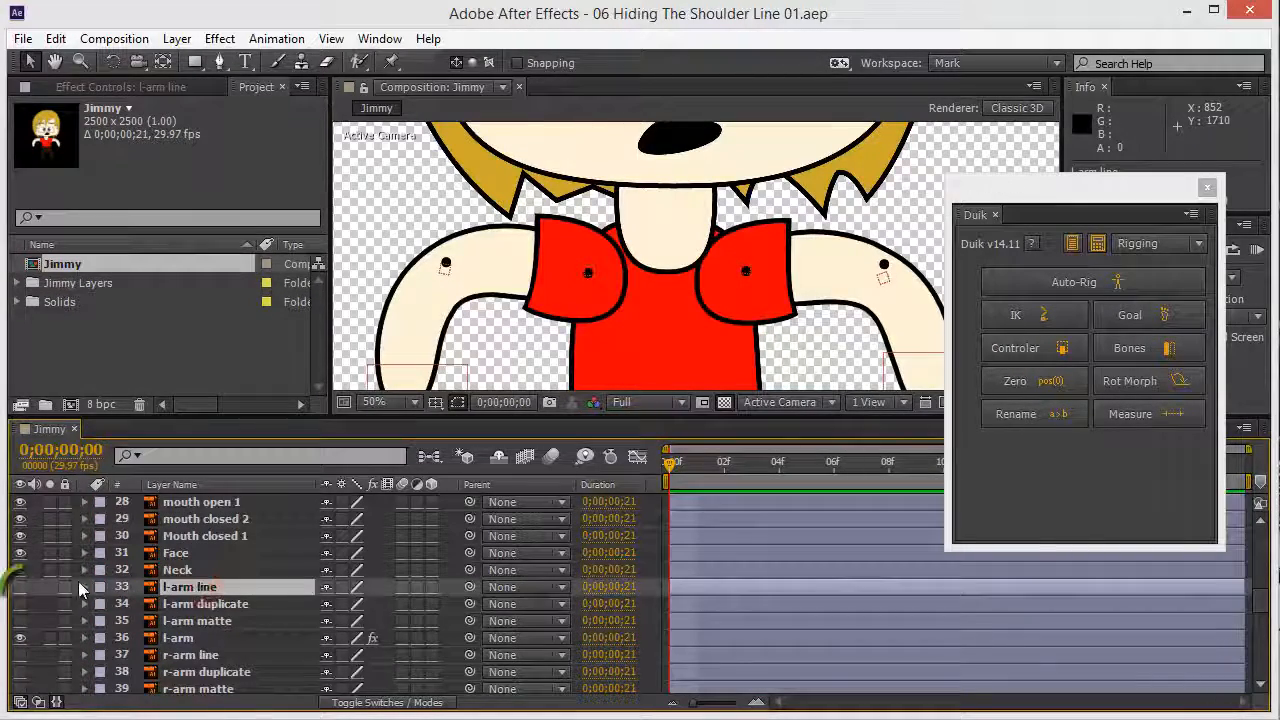
{"action": "left_click", "coordinate": [20, 587]}
{"action": "left_click", "coordinate": [585, 325]}
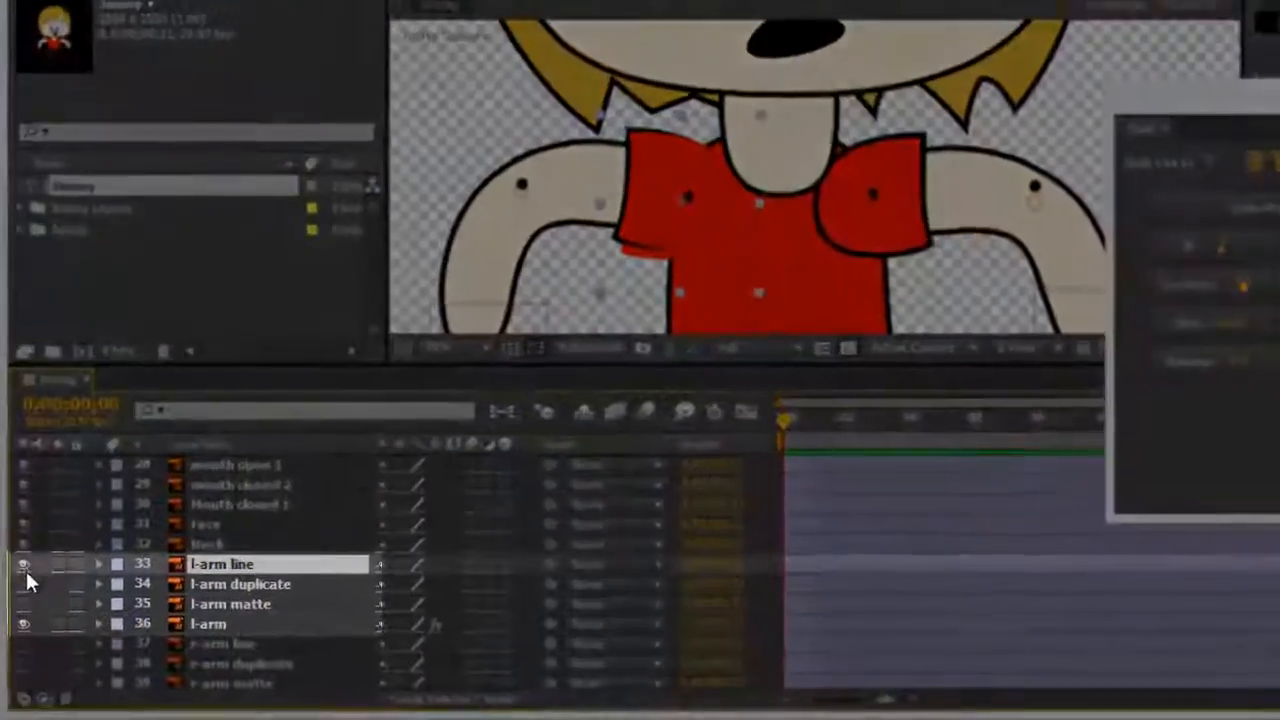
{"action": "left_click", "coordinate": [20, 604]}
{"action": "left_click", "coordinate": [20, 621]}
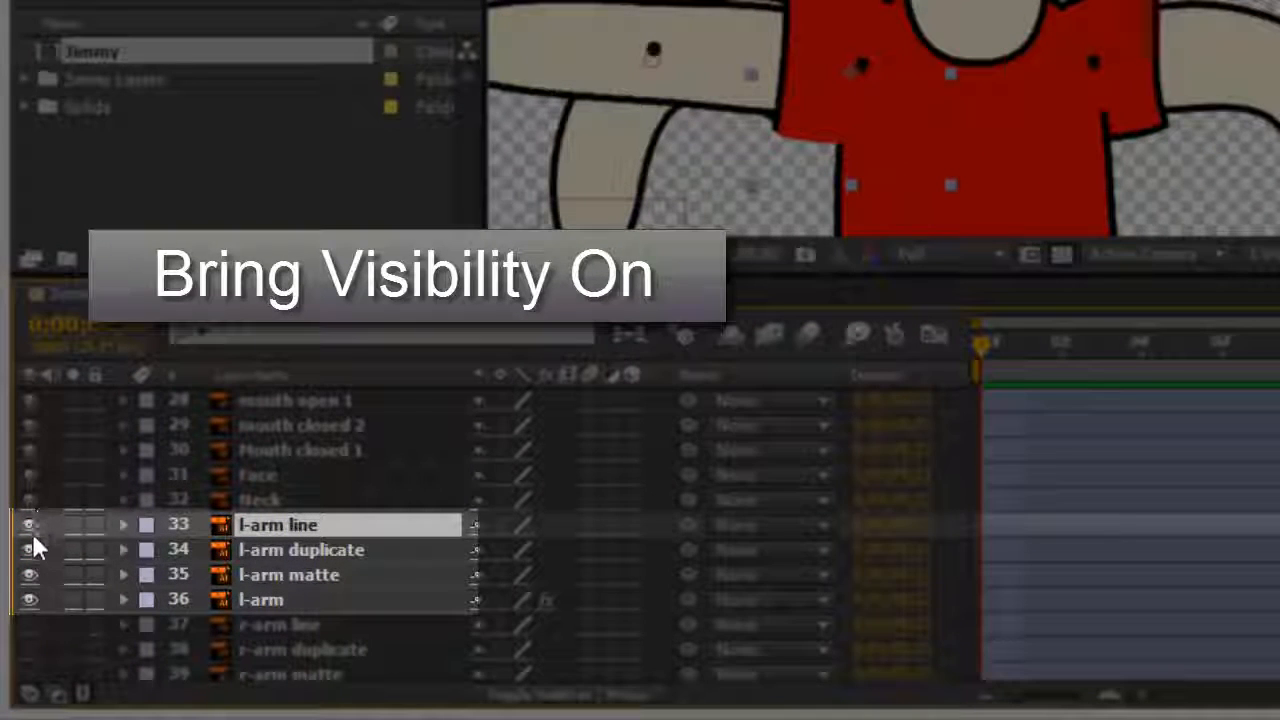
Step: Select the l-arm, l-arm matte and l-arm line layers in turn, ending on l-arm duplicate
{"action": "left_click", "coordinate": [267, 598]}
{"action": "left_click", "coordinate": [278, 524]}
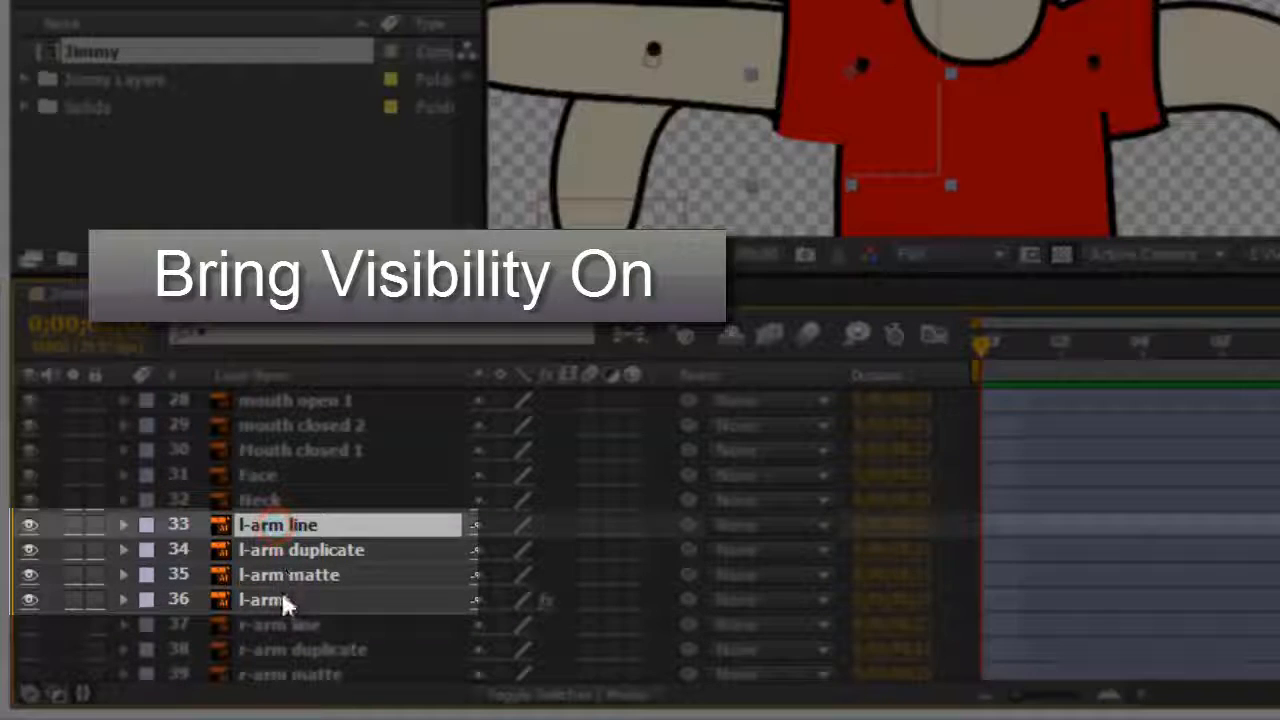
{"action": "left_click", "coordinate": [283, 601]}
{"action": "left_click", "coordinate": [284, 524]}
{"action": "left_click", "coordinate": [286, 600]}
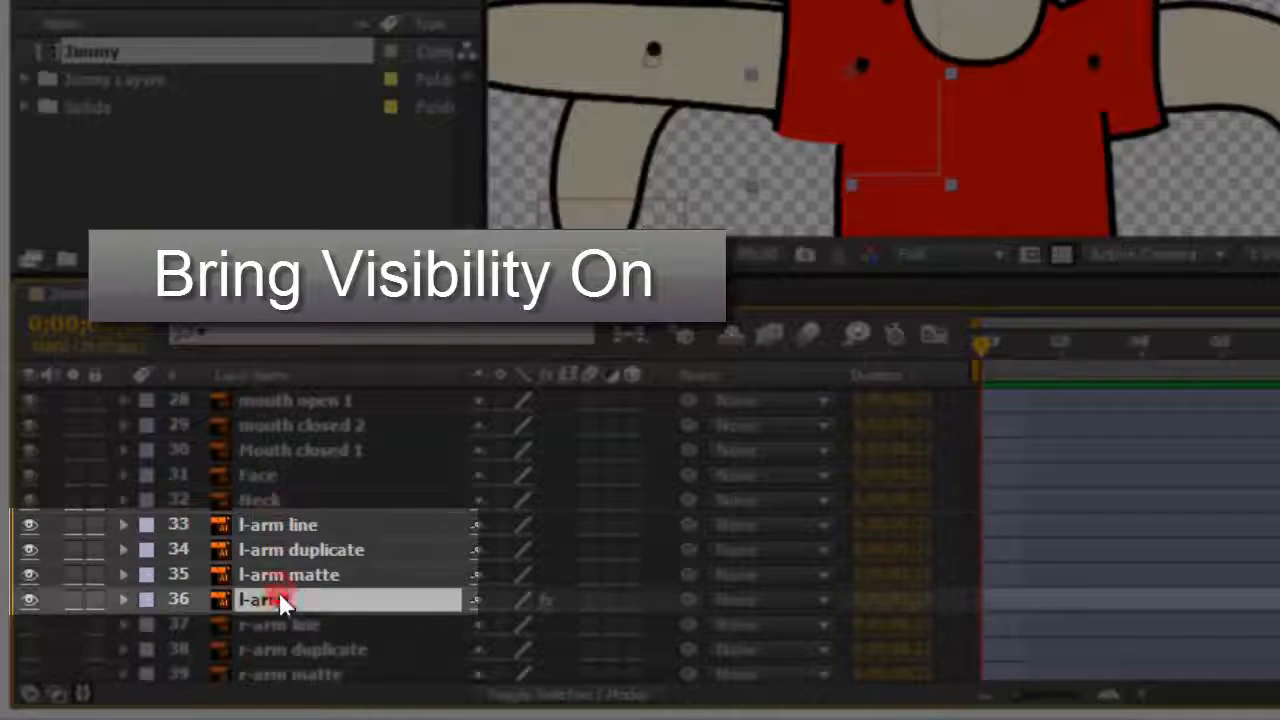
{"action": "left_click", "coordinate": [325, 575]}
{"action": "left_click", "coordinate": [328, 550]}
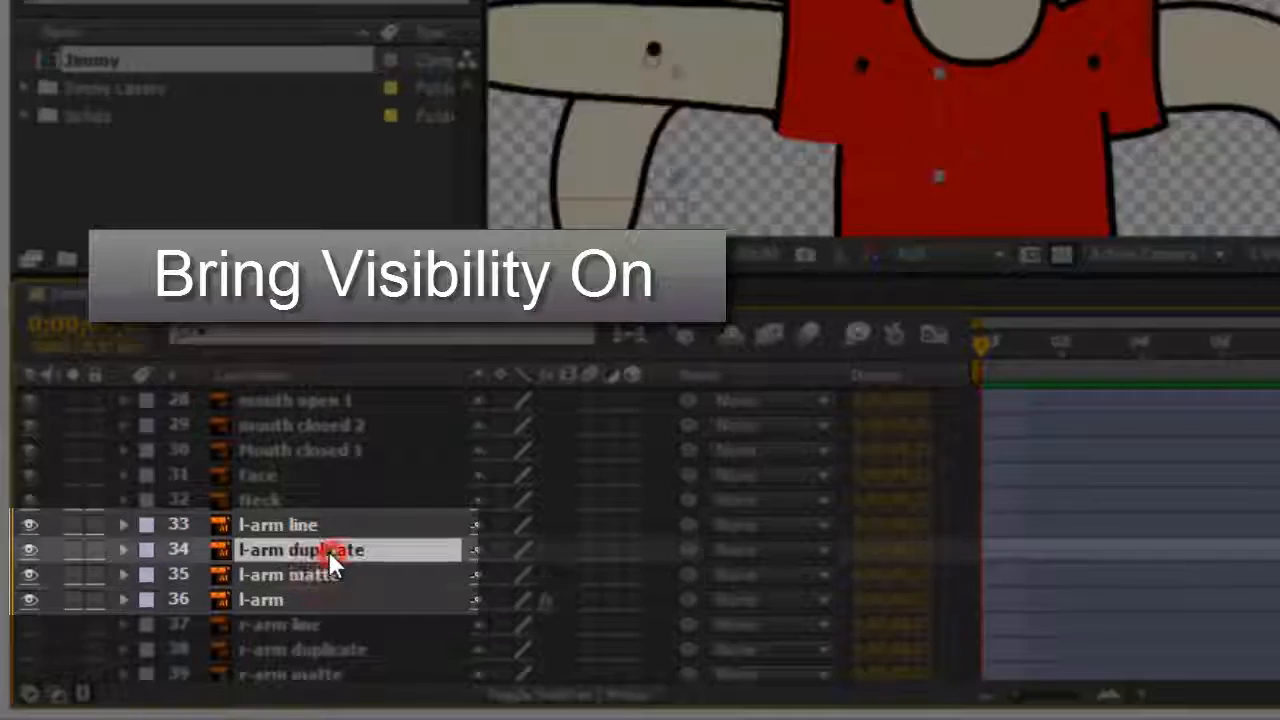
{"action": "left_click", "coordinate": [308, 525]}
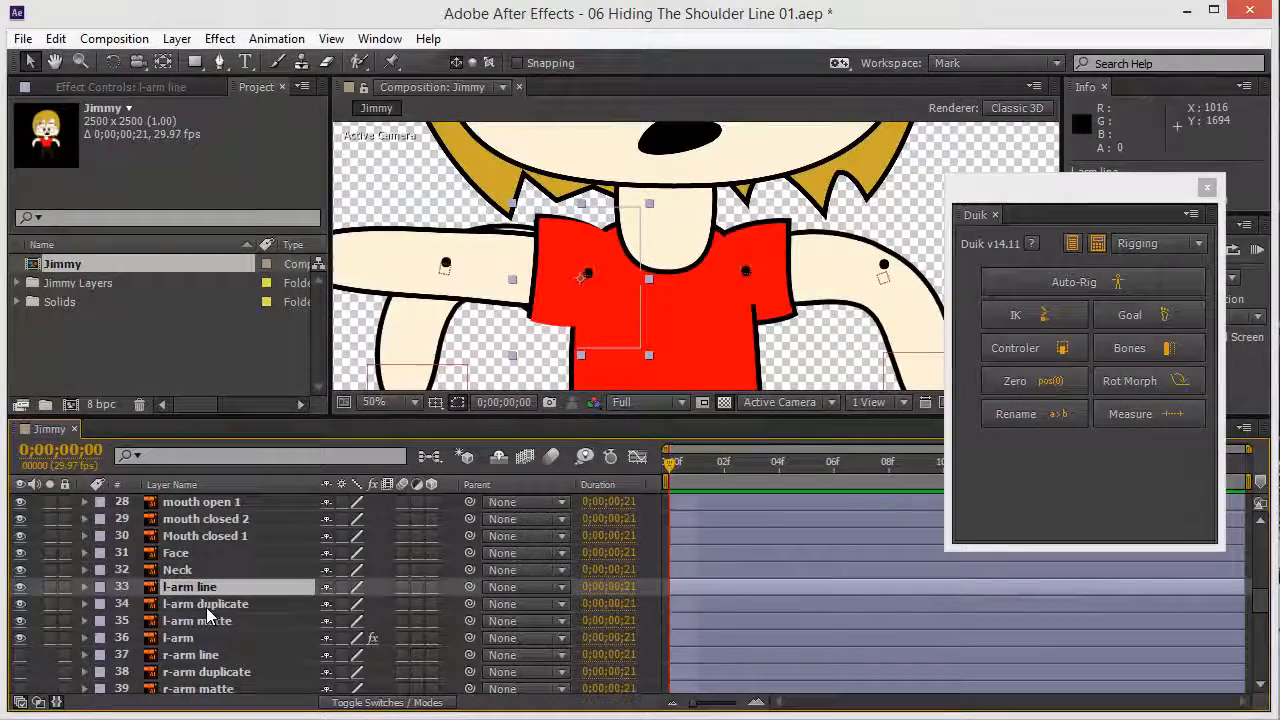
{"action": "left_click", "coordinate": [210, 604]}
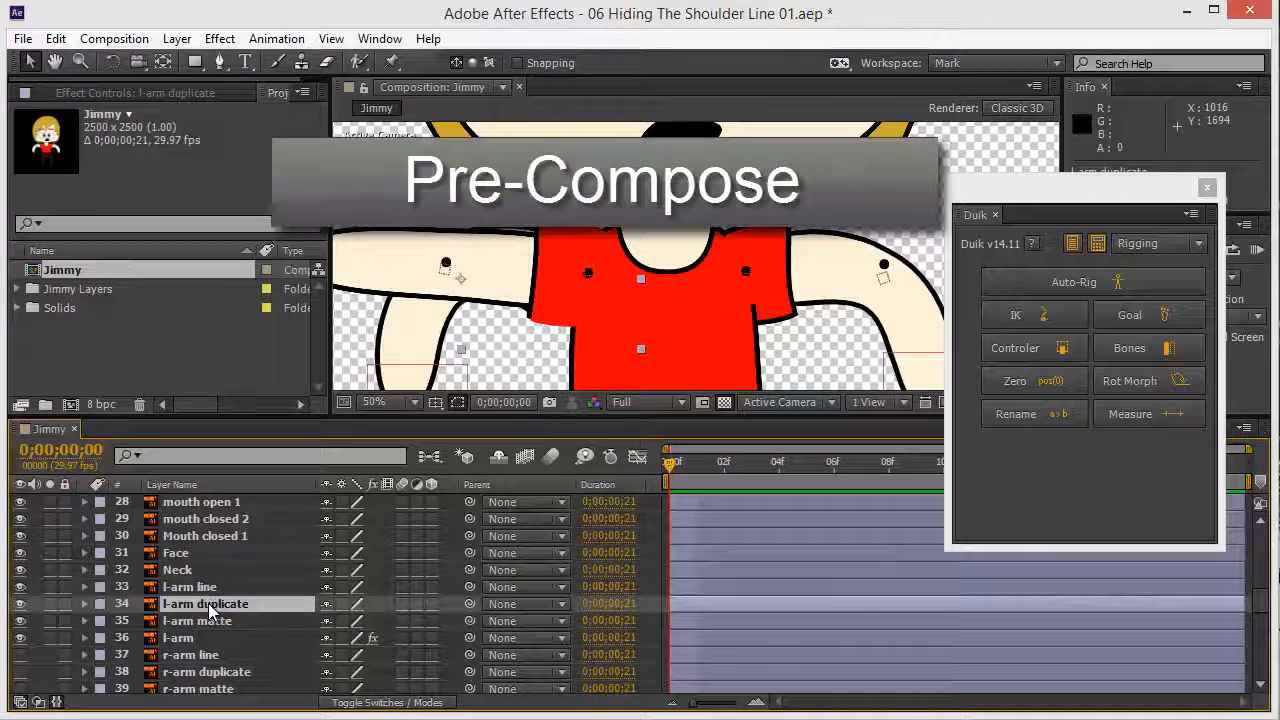
Step: Precompose l-arm duplicate into 'l-arm duplicate Comp 1', keeping 'Leave all attributes'
{"action": "key", "text": "ctrl+shift+c"}
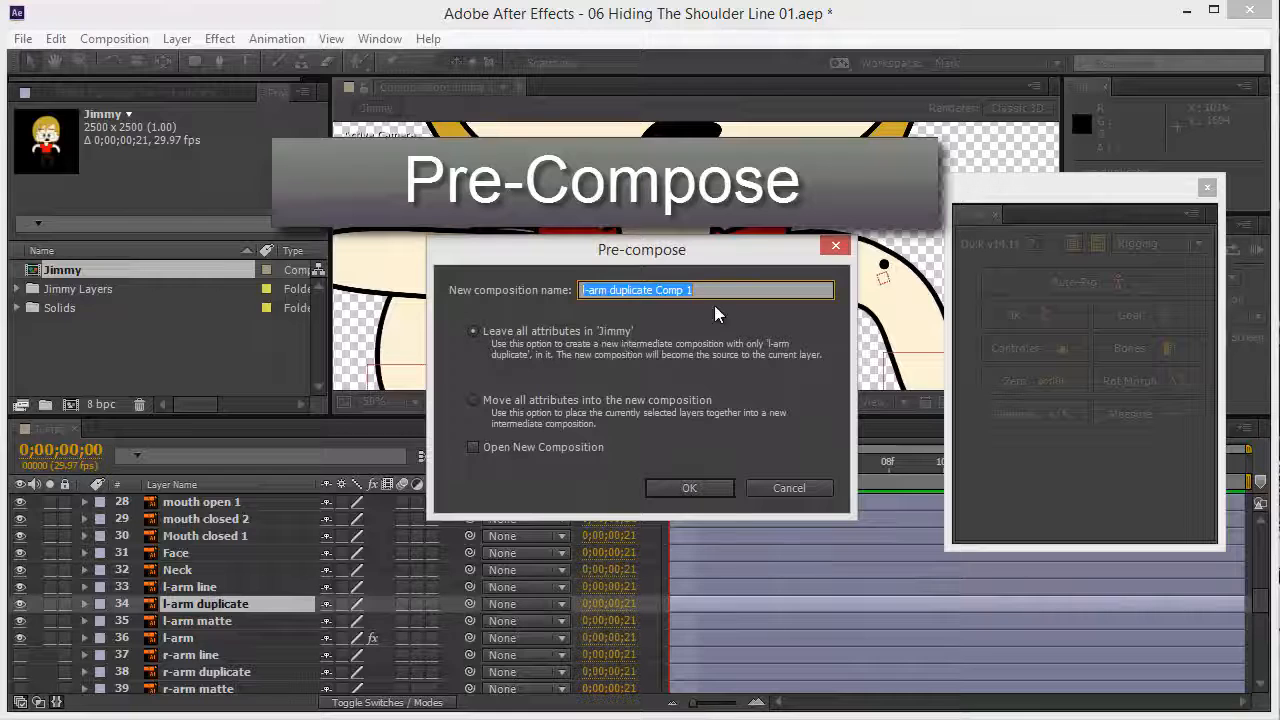
{"action": "left_click", "coordinate": [696, 489]}
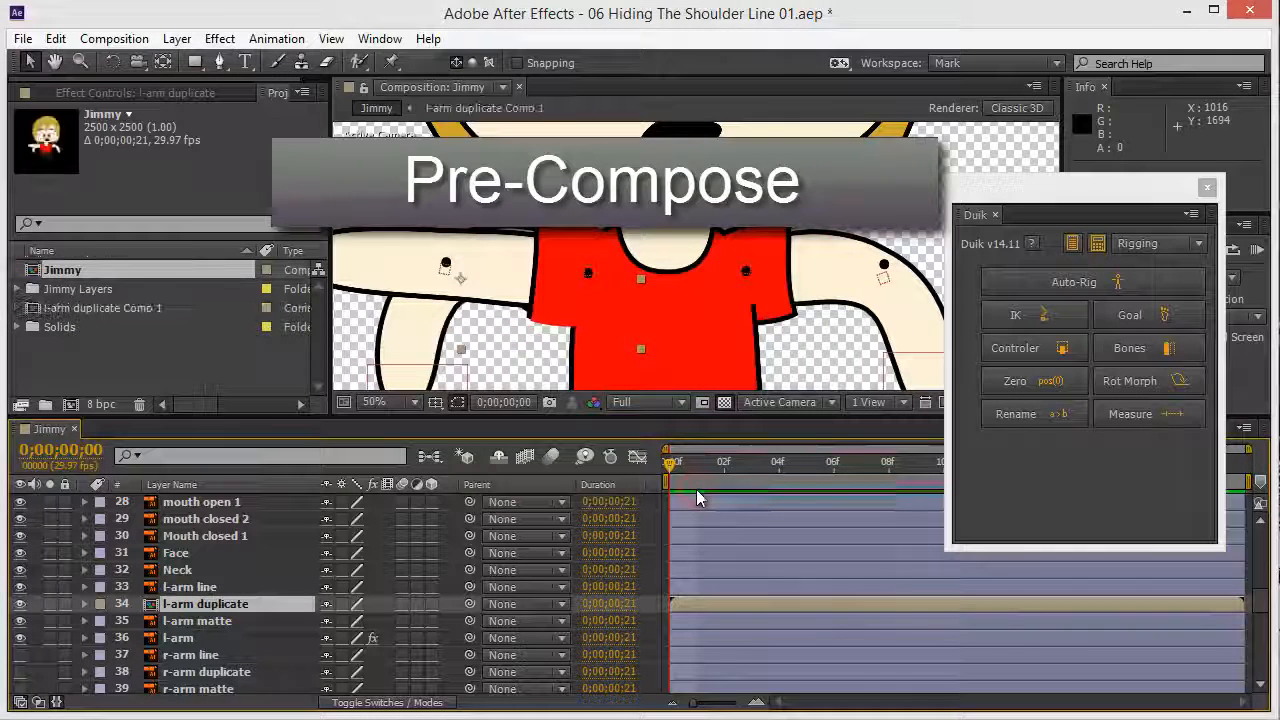
{"action": "left_click", "coordinate": [192, 585]}
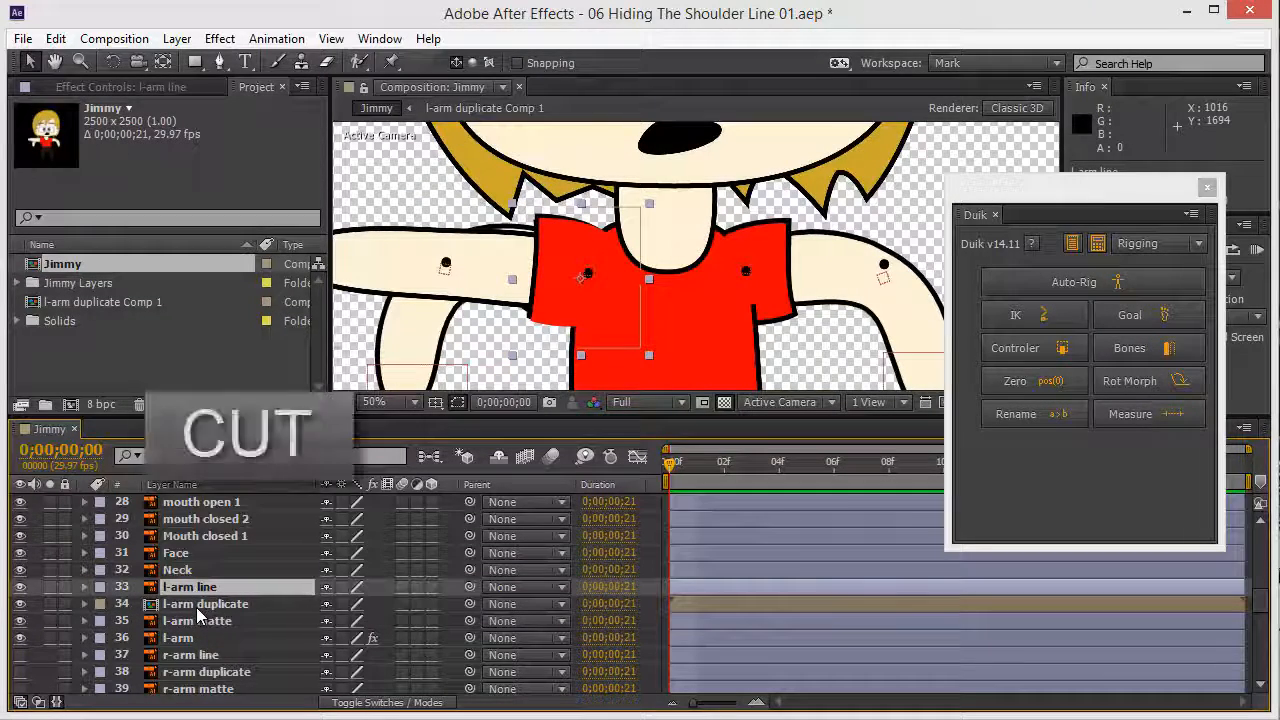
Step: Cut l-arm line from Jimmy and paste it into l-arm duplicate Comp 1, zooming out to find it
{"action": "key", "text": "ctrl+x"}
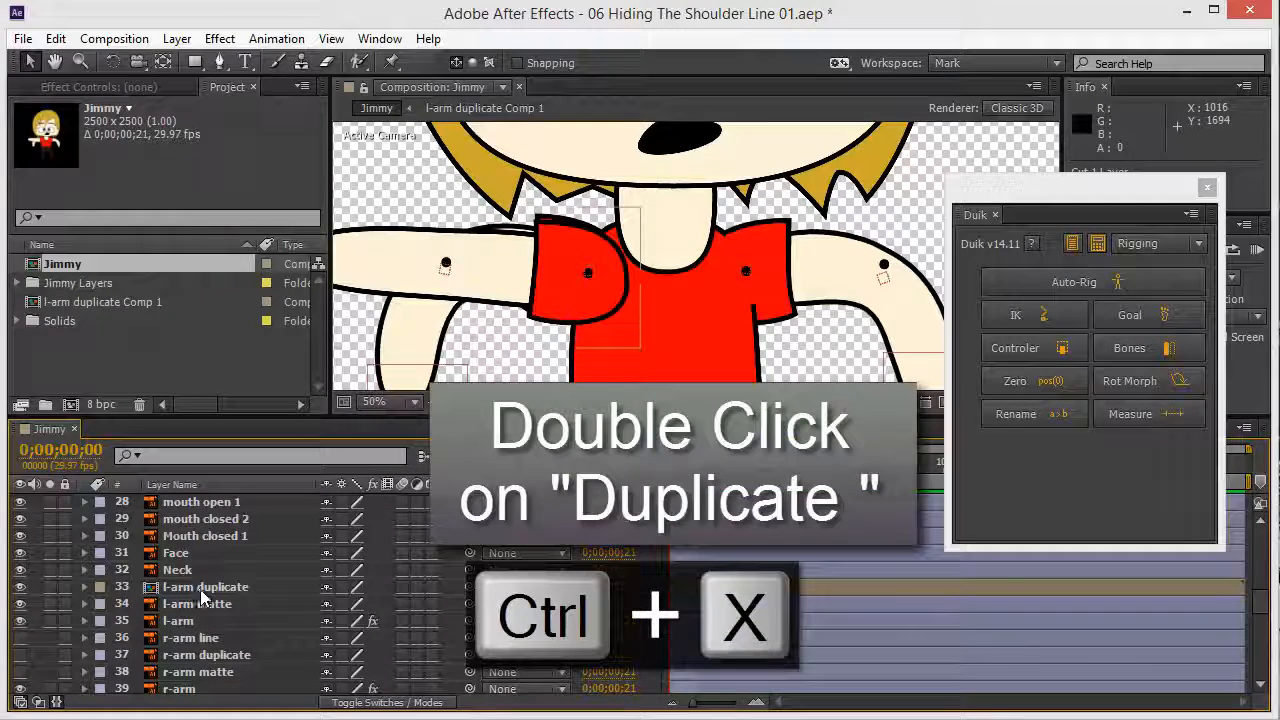
{"action": "double_click", "coordinate": [200, 589]}
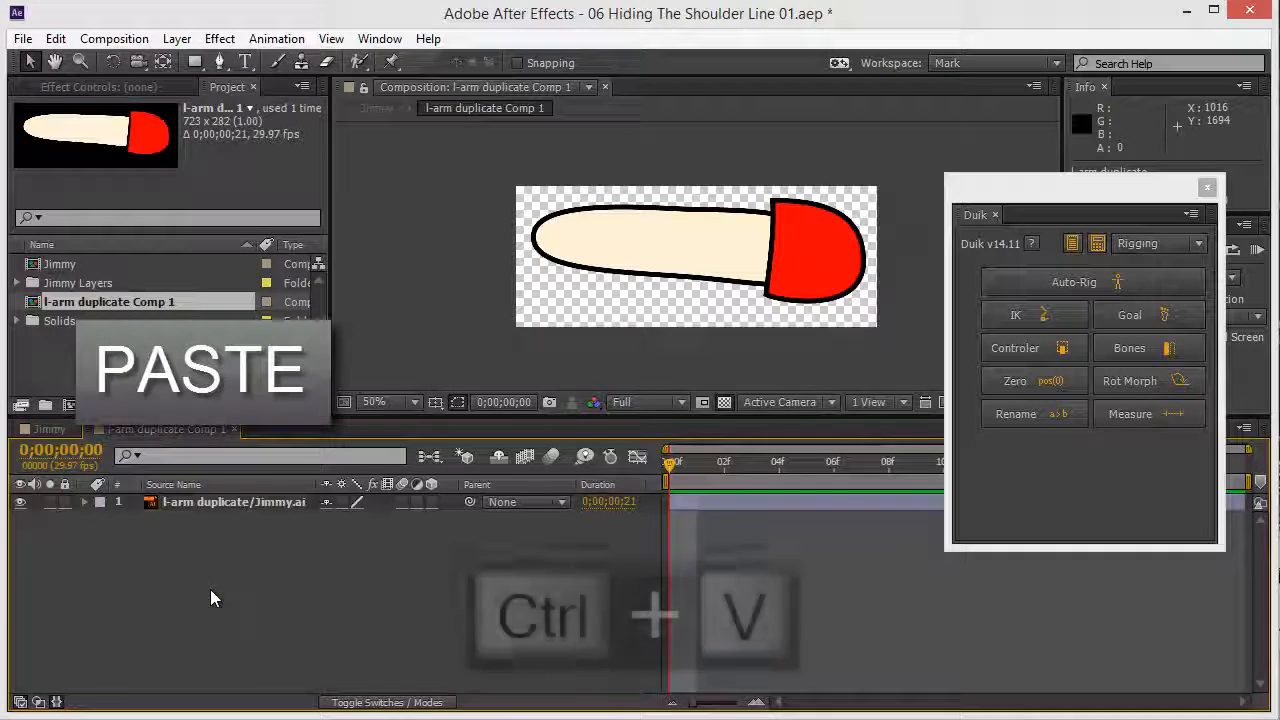
{"action": "key", "text": "ctrl+v"}
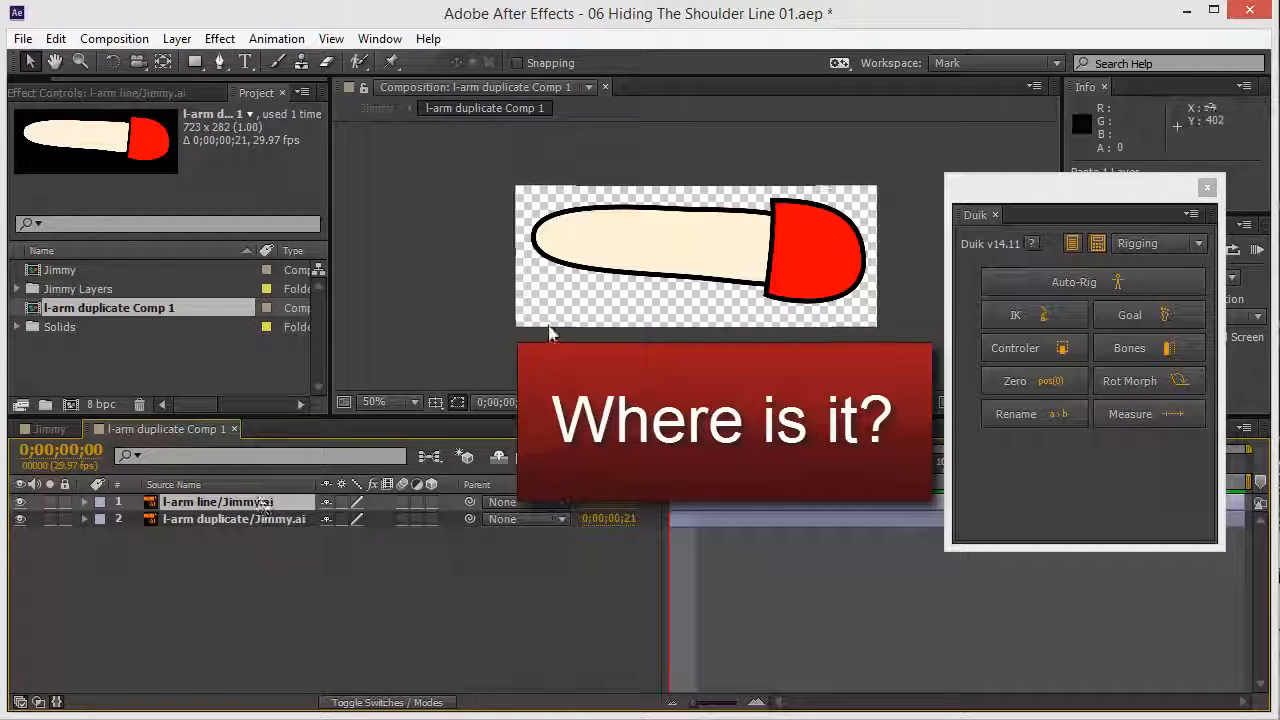
{"action": "key", "text": "comma"}
{"action": "key", "text": "comma"}
{"action": "key", "text": "comma"}
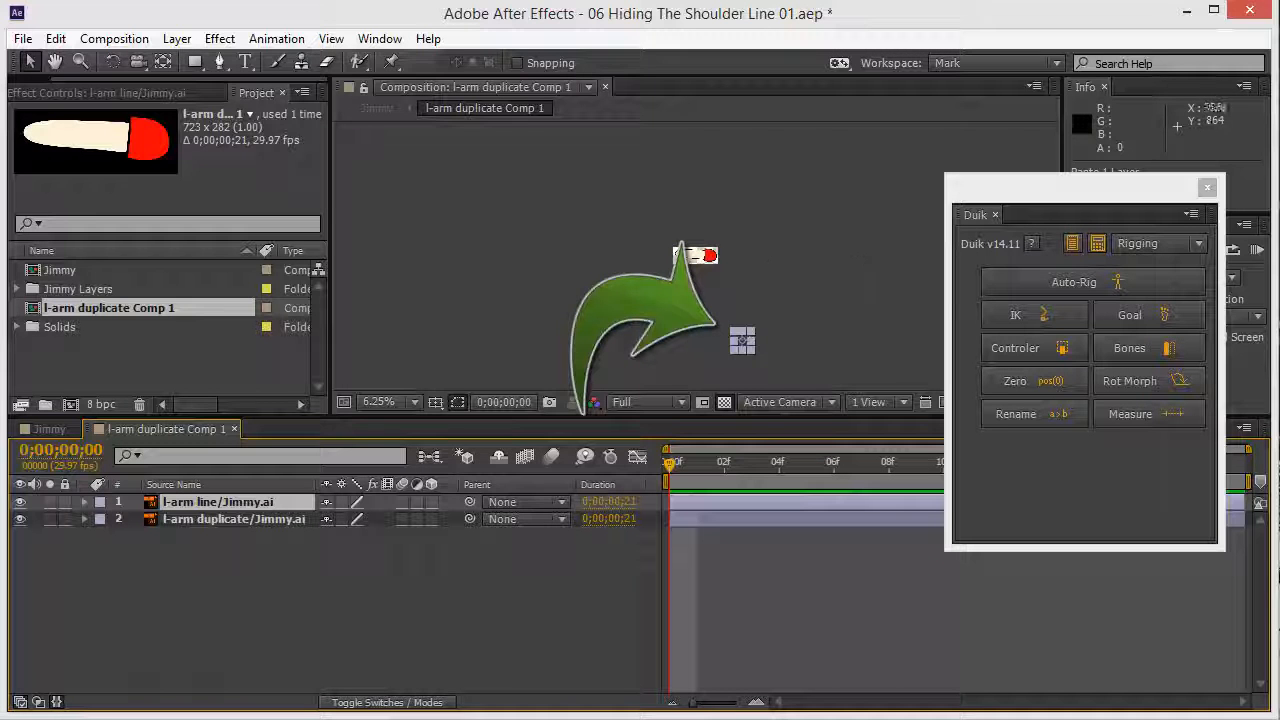
{"action": "key", "text": "period"}
{"action": "key", "text": "period"}
{"action": "key", "text": "period"}
{"action": "key", "text": "period"}
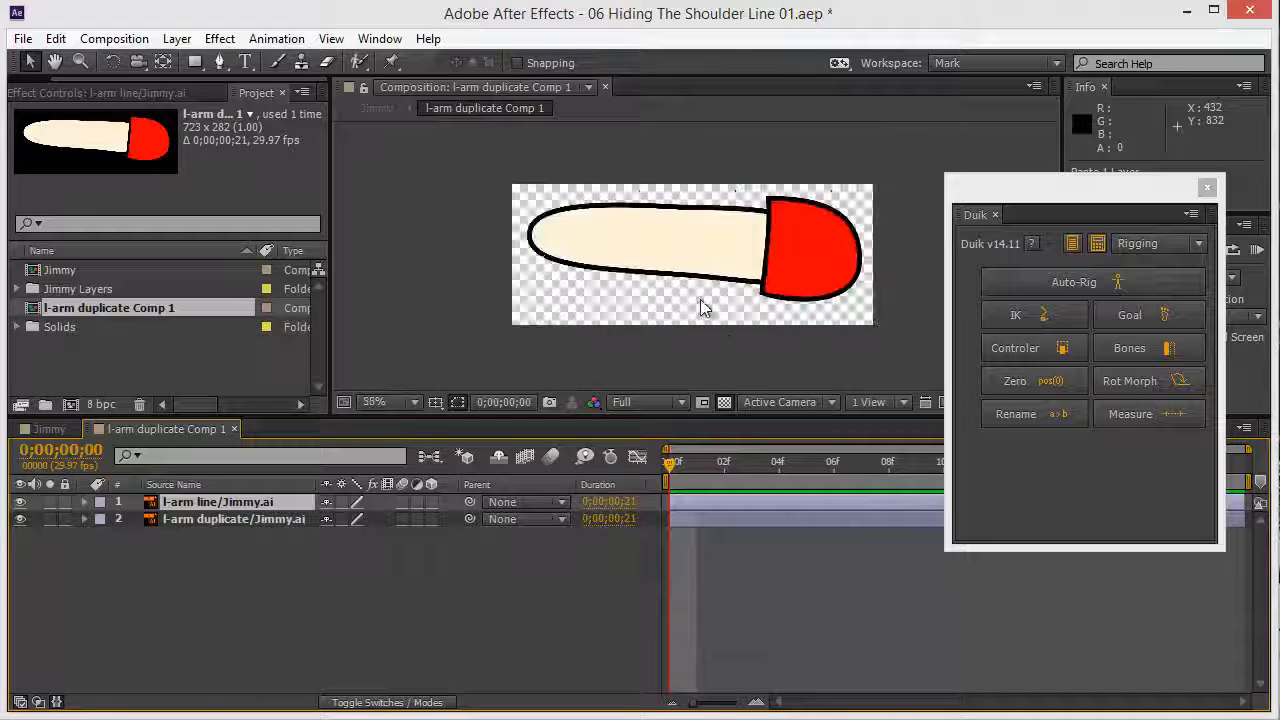
{"action": "key", "text": "comma"}
{"action": "key", "text": "comma"}
{"action": "key", "text": "comma"}
{"action": "key", "text": "comma"}
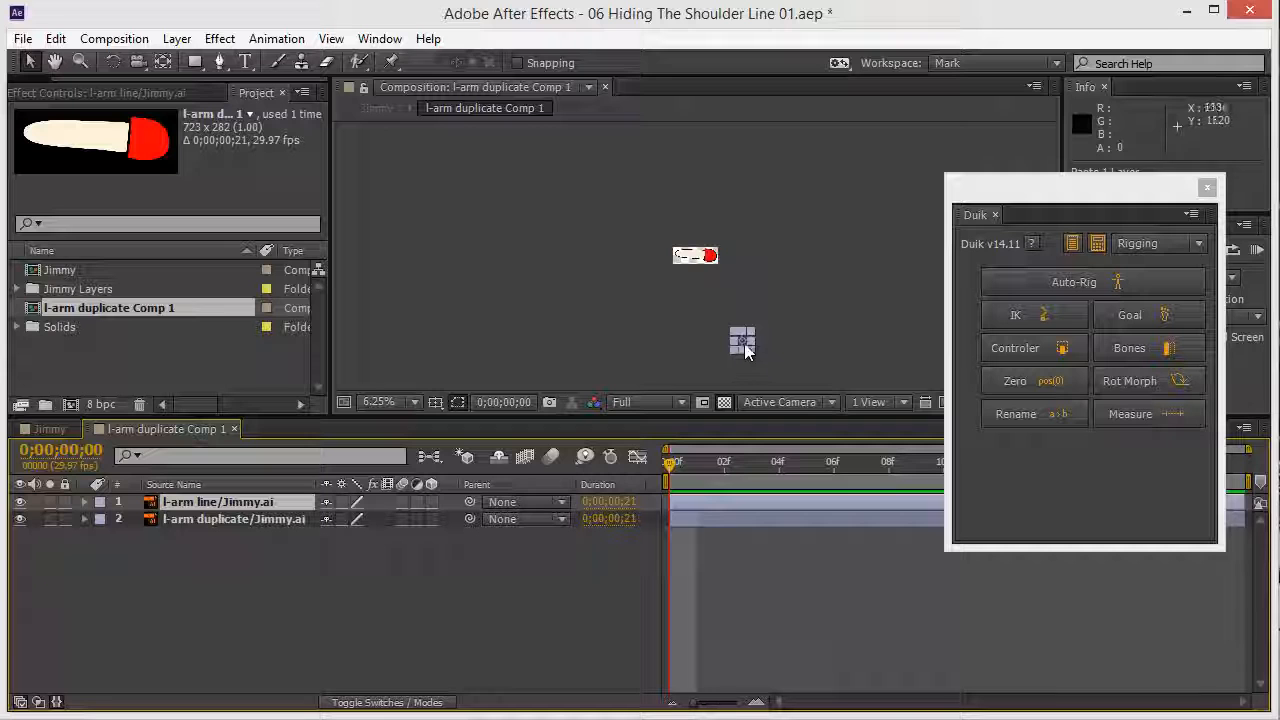
Step: Place the line over the arm and drop both precomp layers to 54% opacity
{"action": "left_click_drag", "start_coordinate": [745, 347], "coordinate": [711, 257]}
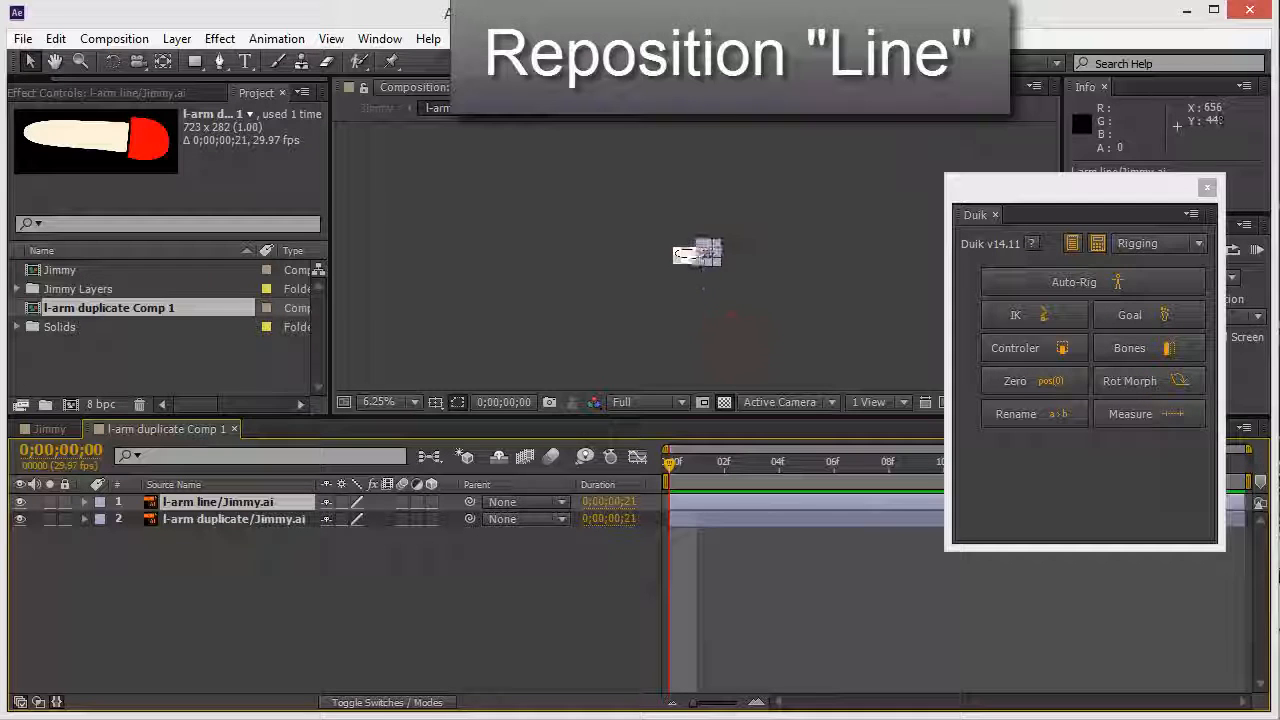
{"action": "key", "text": "period"}
{"action": "key", "text": "period"}
{"action": "key", "text": "period"}
{"action": "key", "text": "period"}
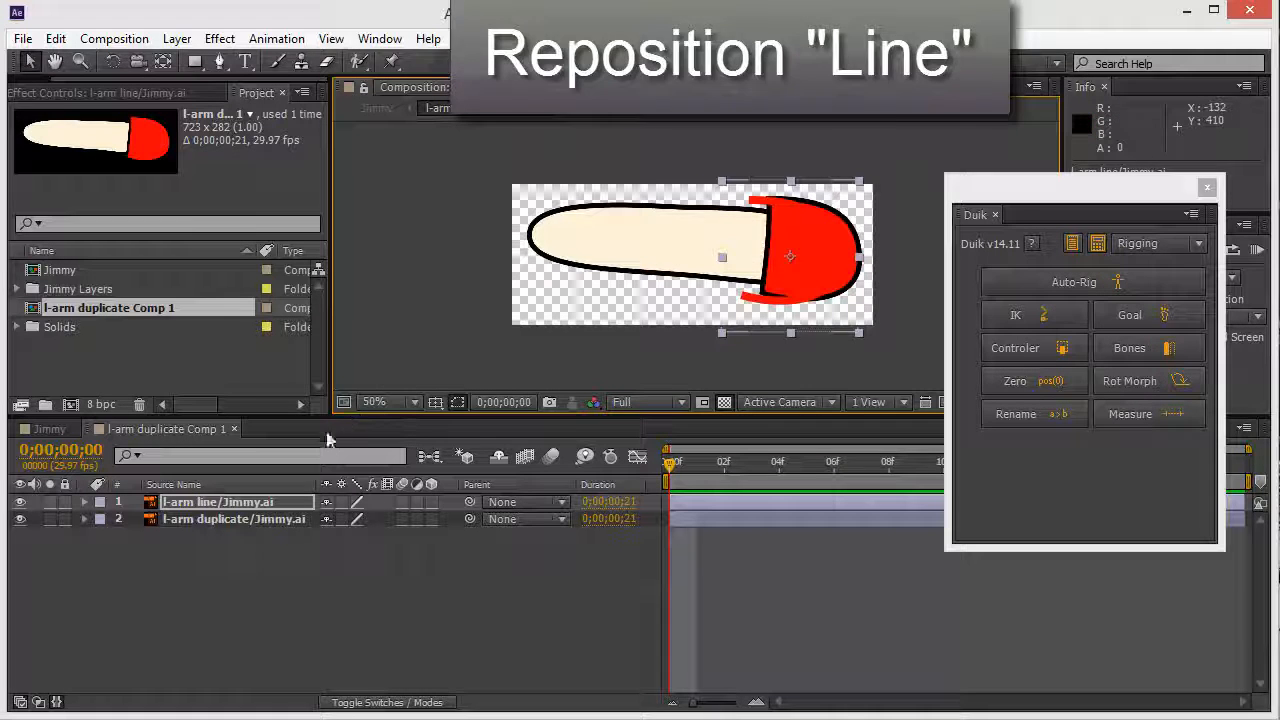
{"action": "left_click", "coordinate": [244, 520], "text": "shift"}
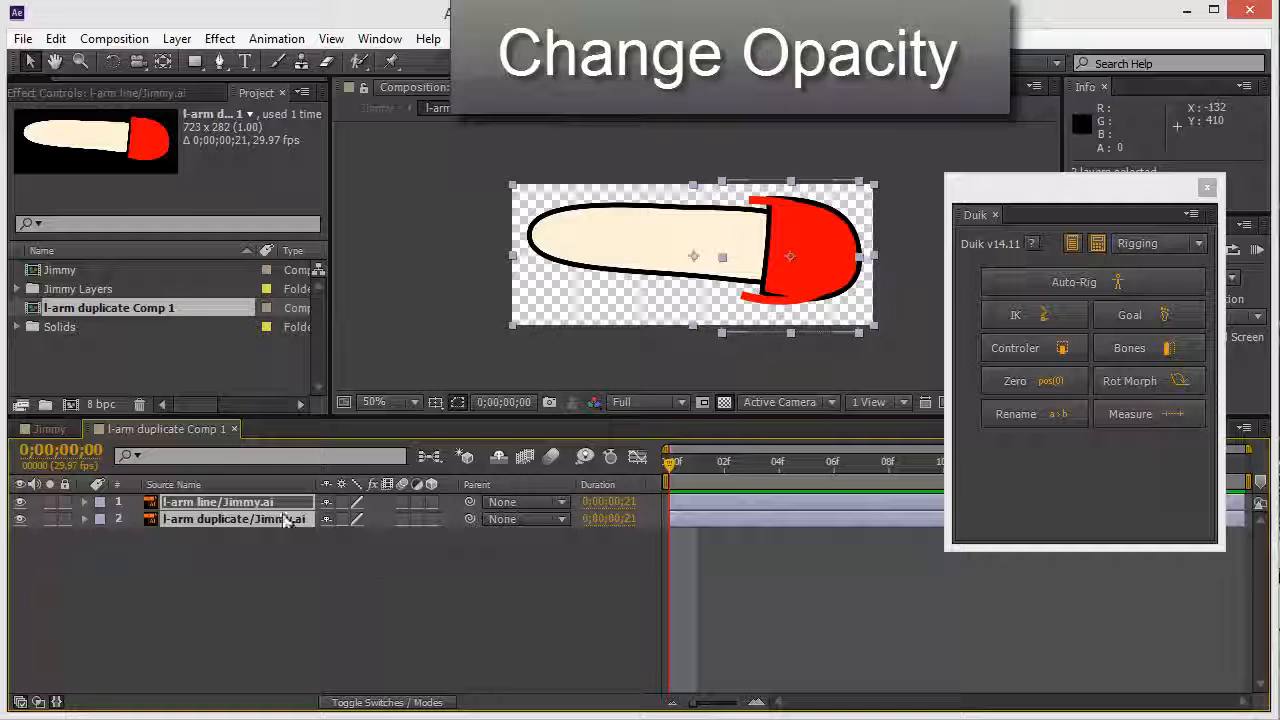
{"action": "key", "text": "t"}
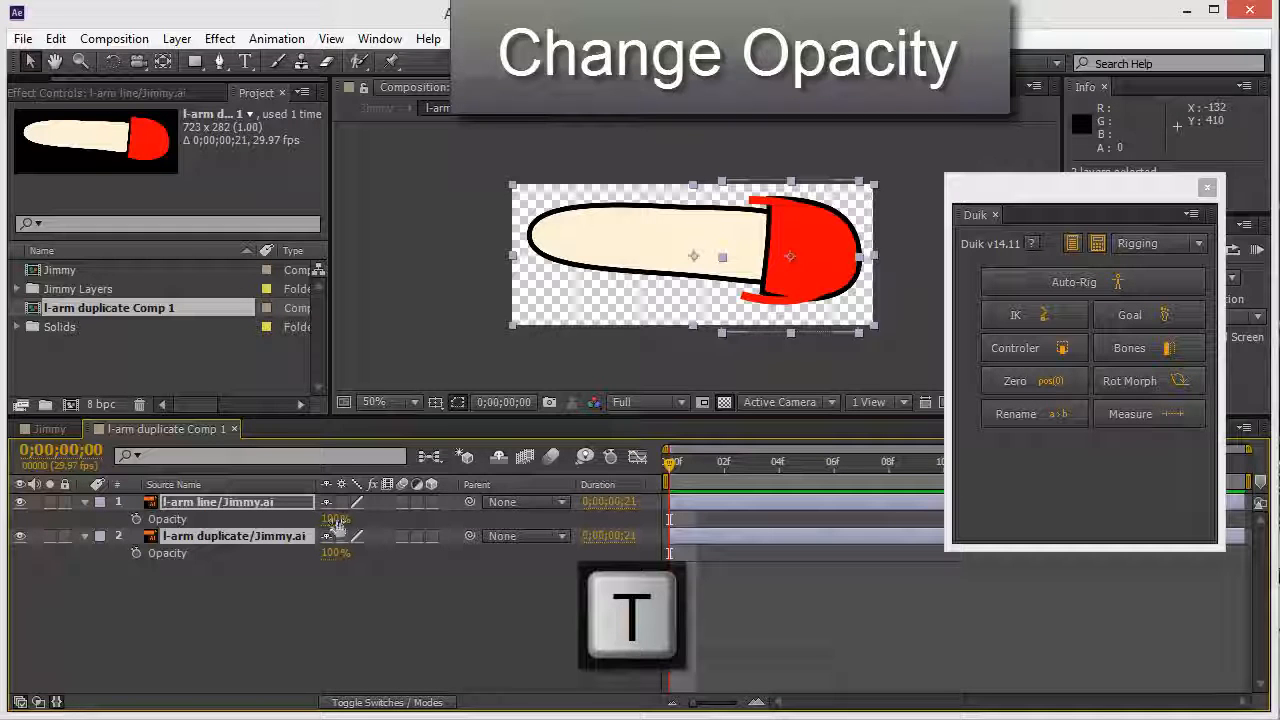
{"action": "left_click_drag", "start_coordinate": [336, 520], "coordinate": [289, 520]}
{"action": "left_click", "coordinate": [690, 359]}
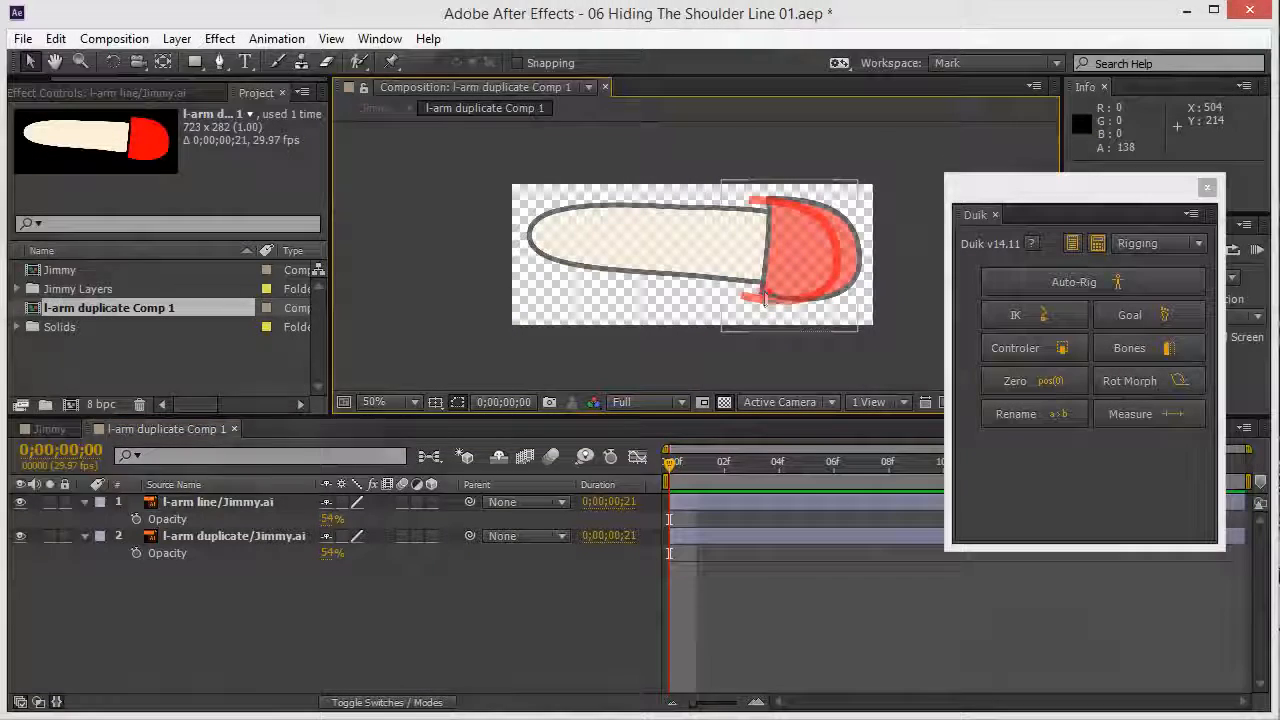
{"action": "left_click_drag", "start_coordinate": [780, 295], "coordinate": [786, 291]}
Step: Nudge the l-arm line two pixels left to 600.1, 144.2, flush with the arm's end
{"action": "key", "text": "grave"}
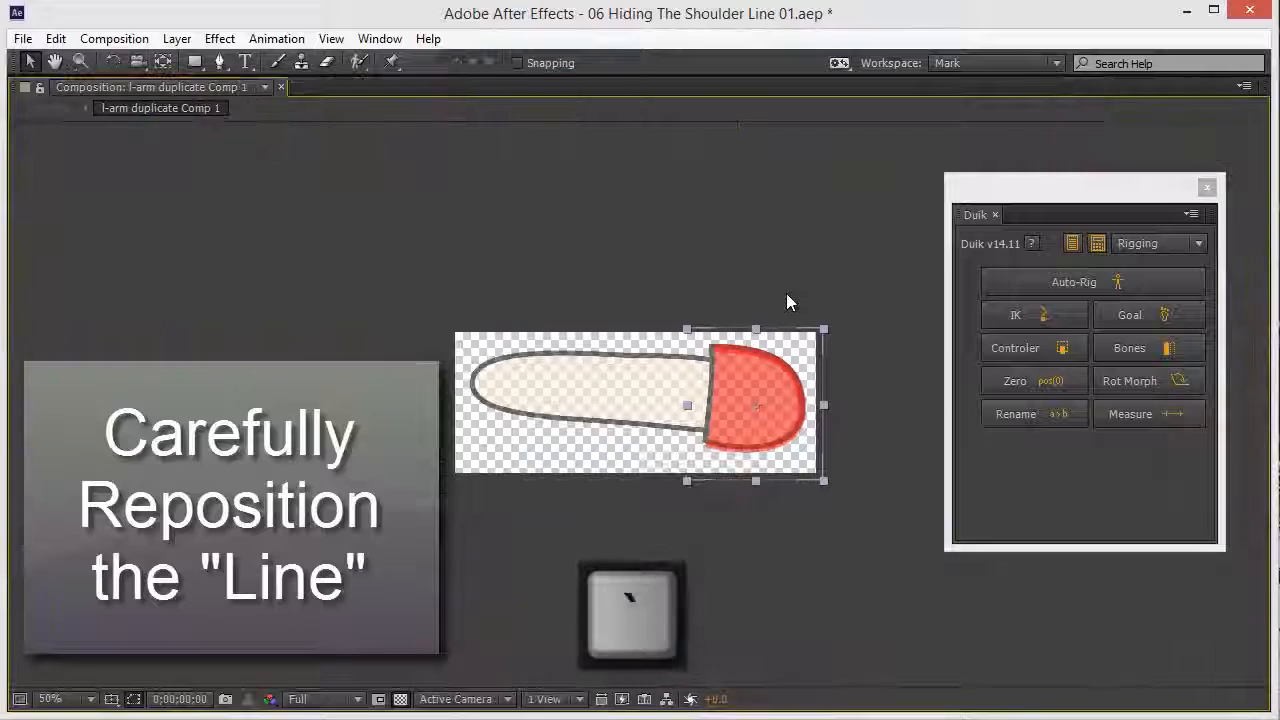
{"action": "scroll", "coordinate": [784, 424], "scroll_direction": "up", "scroll_amount": 1}
{"action": "key", "text": "space"}
{"action": "left_click_drag", "start_coordinate": [797, 389], "coordinate": [482, 406]}
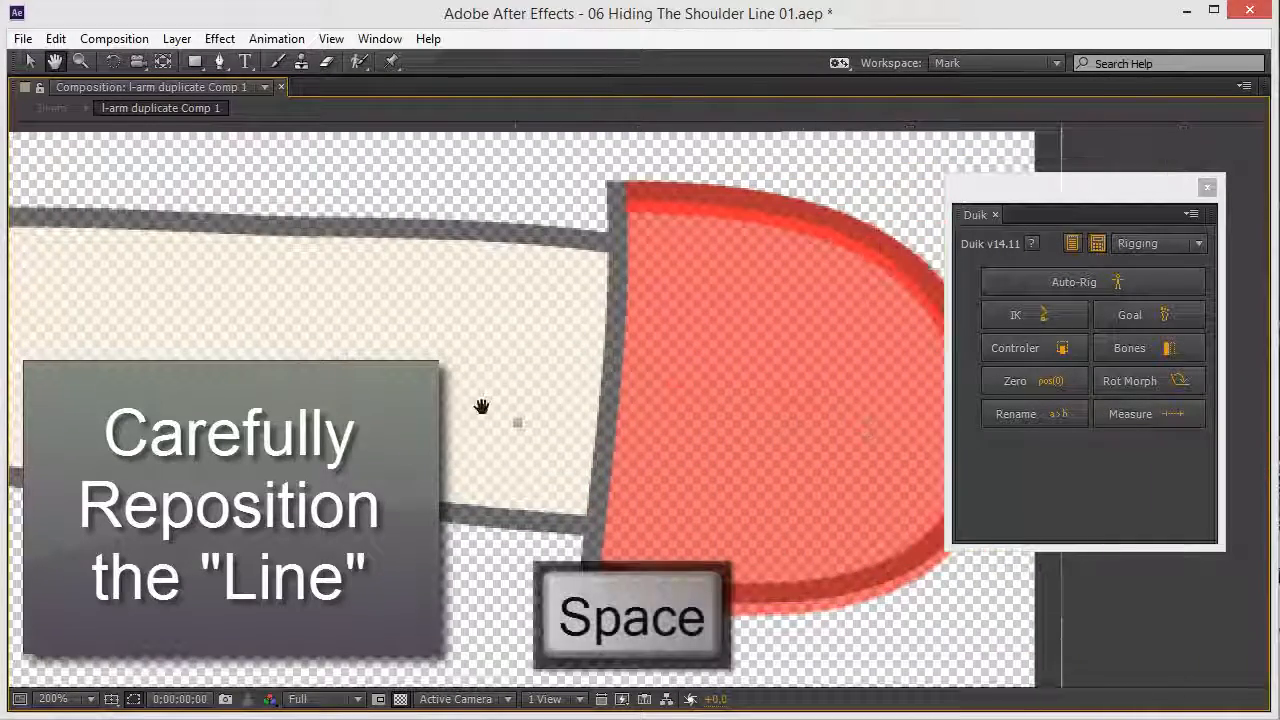
{"action": "left_click", "coordinate": [1208, 188]}
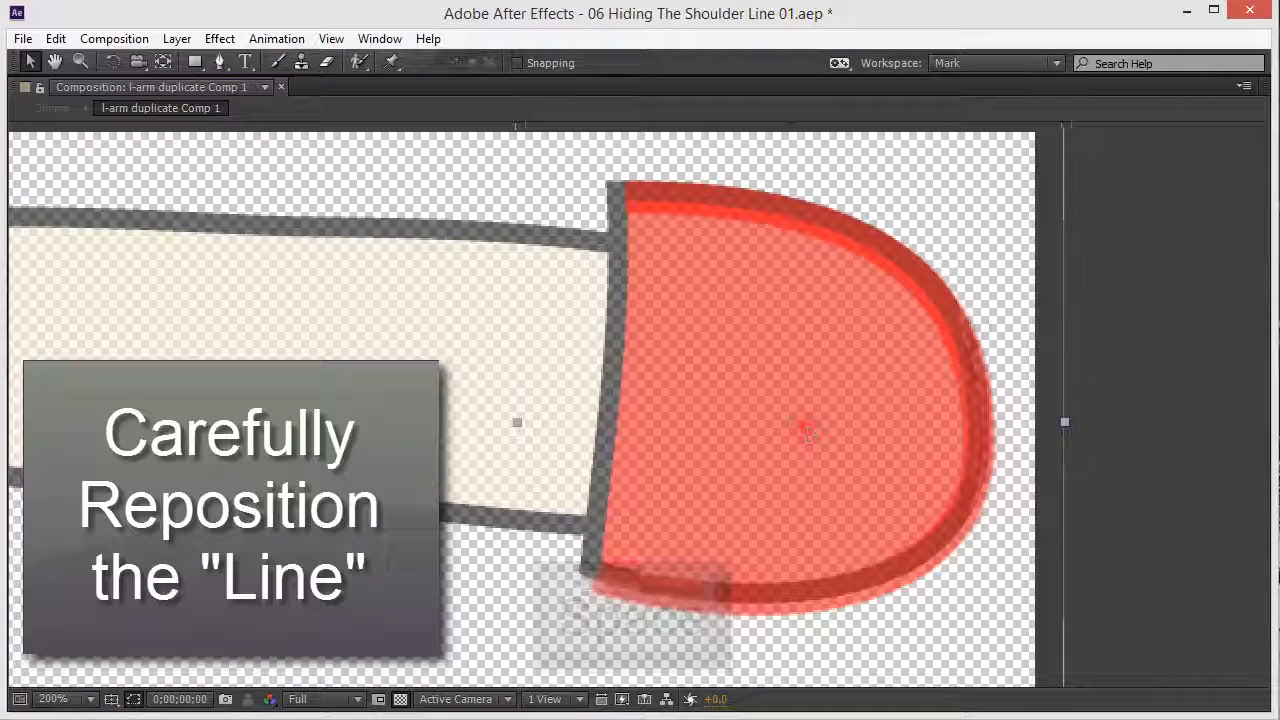
{"action": "left_click_drag", "start_coordinate": [811, 418], "coordinate": [809, 421]}
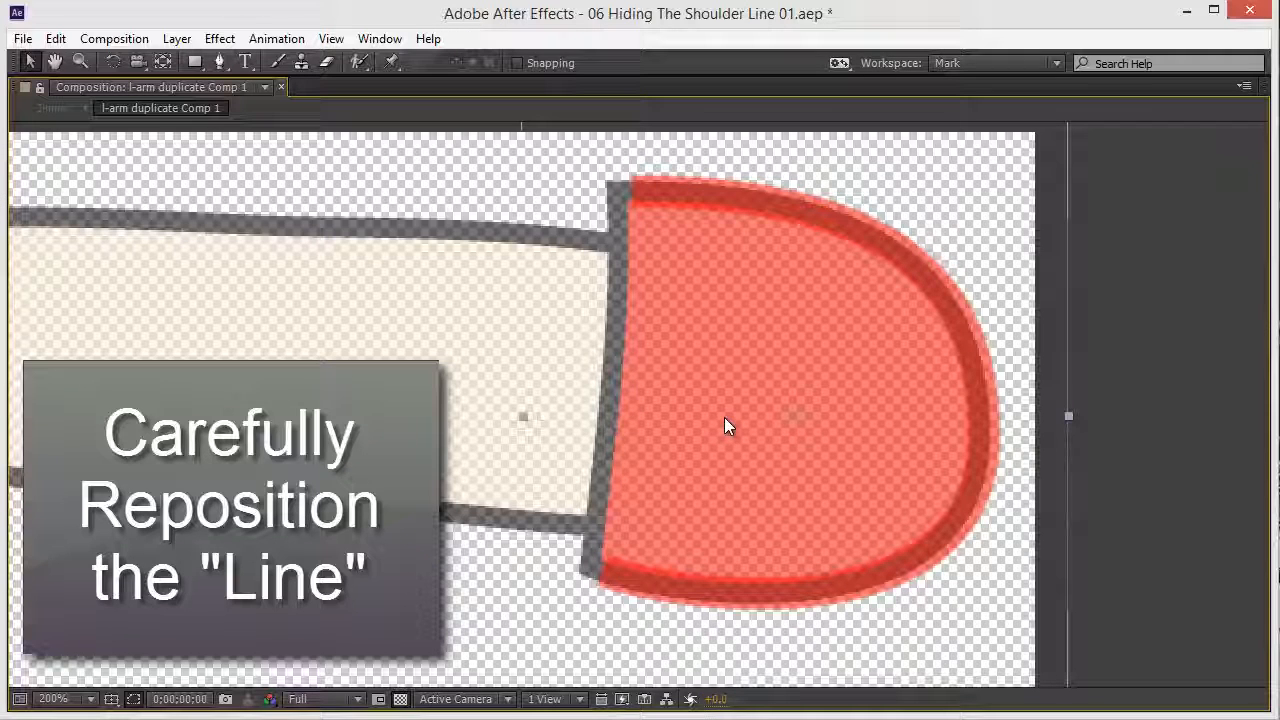
{"action": "key", "text": "Left"}
{"action": "key", "text": "Left"}
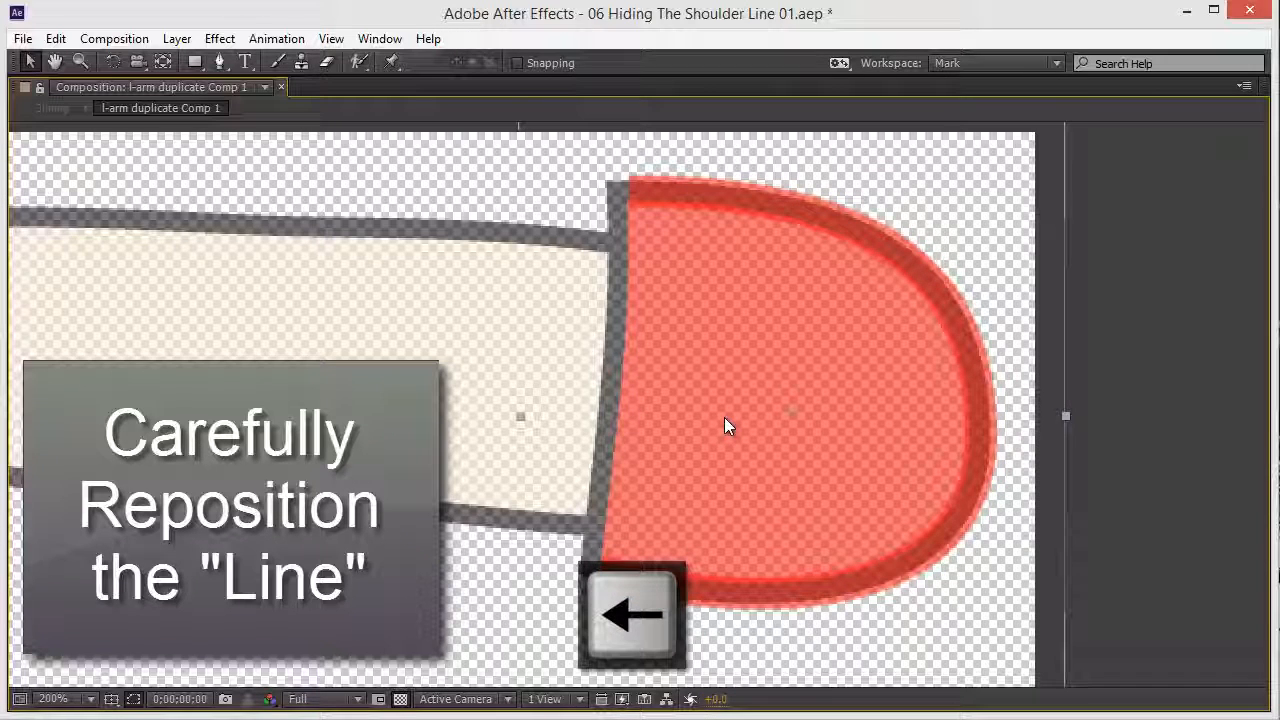
{"action": "key", "text": "Left"}
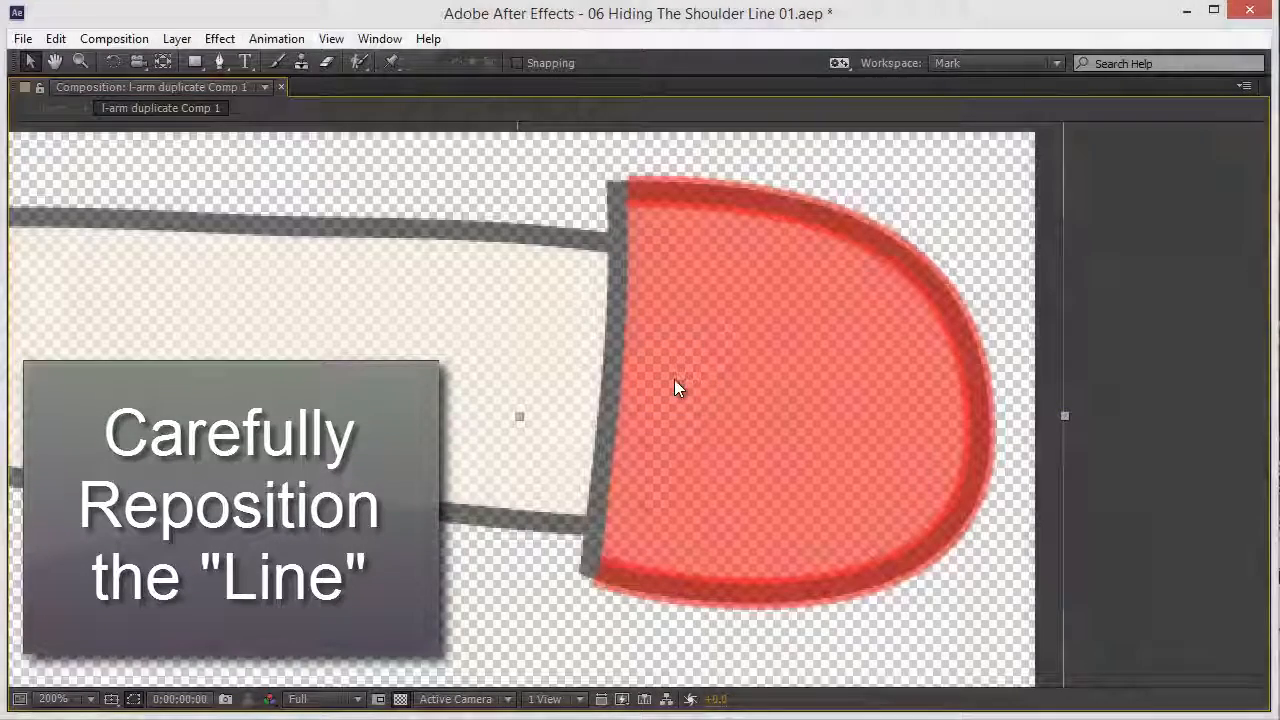
{"action": "key", "text": "comma"}
{"action": "key", "text": "grave"}
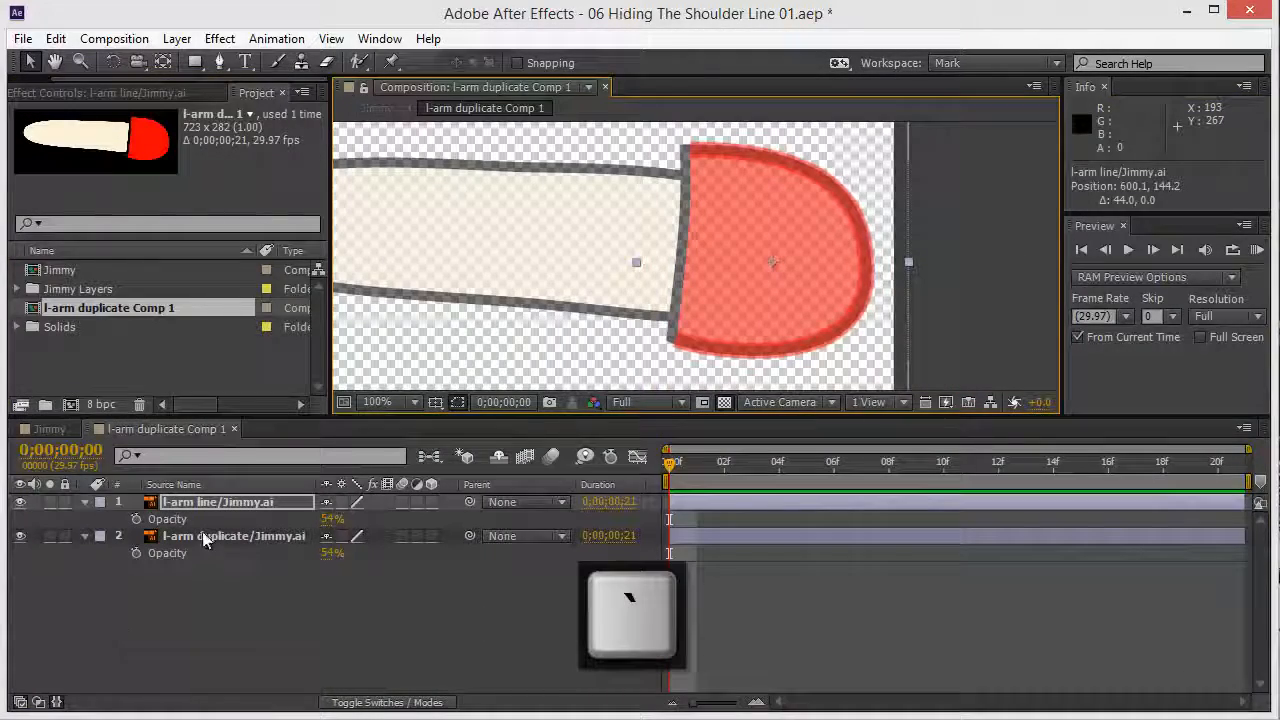
Step: Delete l-arm duplicate from the precomp, leaving only l-arm line, and return to Jimmy
{"action": "left_click", "coordinate": [203, 538]}
{"action": "key", "text": "Delete"}
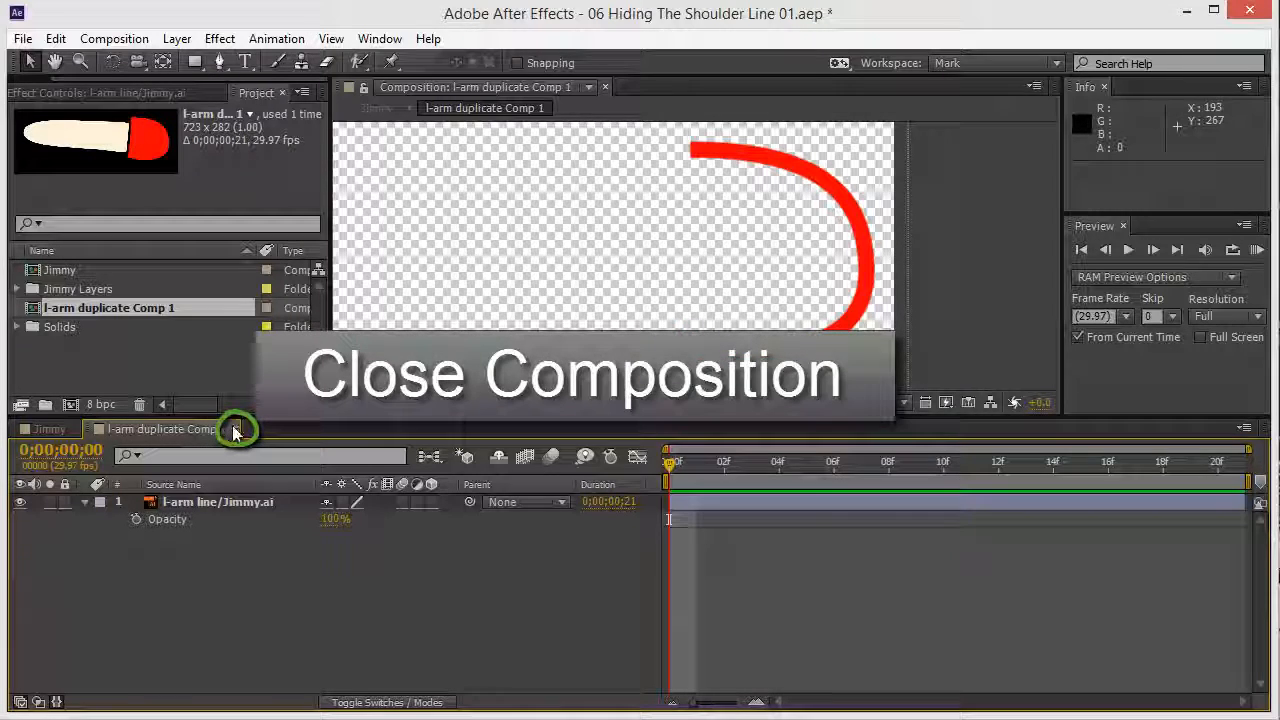
{"action": "left_click", "coordinate": [234, 429]}
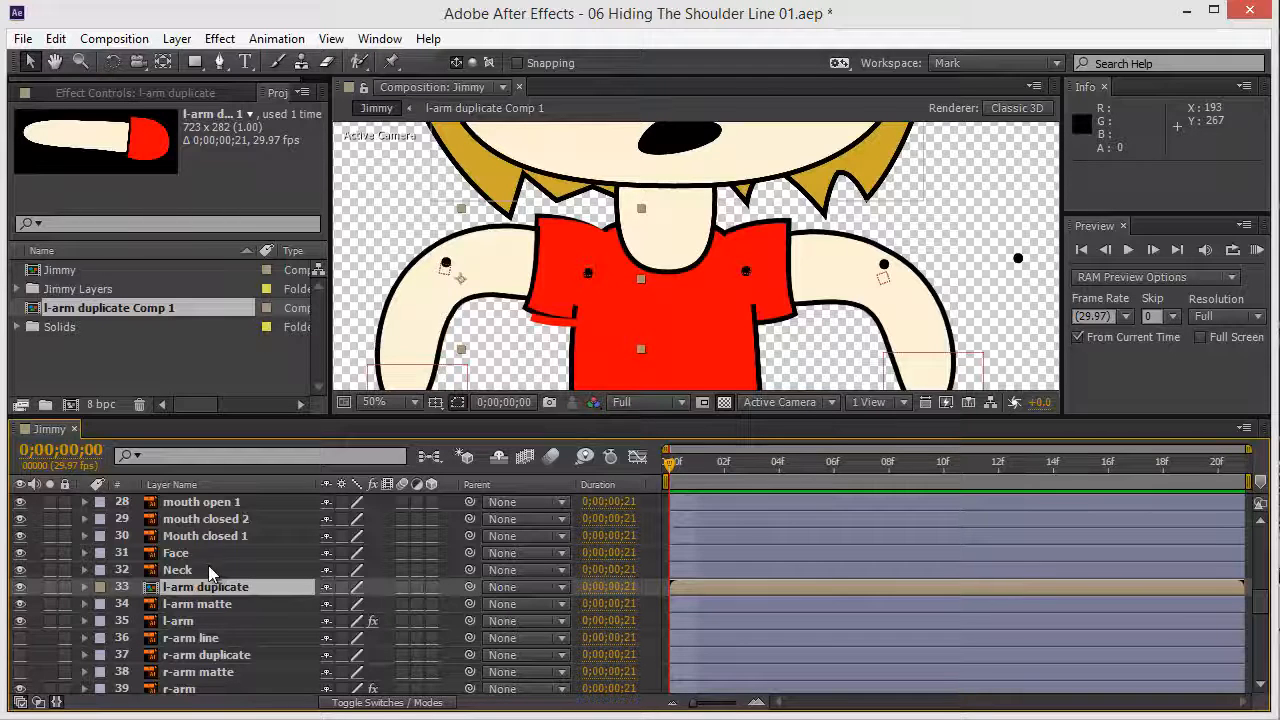
Step: Copy the l-arm layer's Puppet effect and paste it onto the l-arm duplicate precomp layer
{"action": "left_click", "coordinate": [187, 626]}
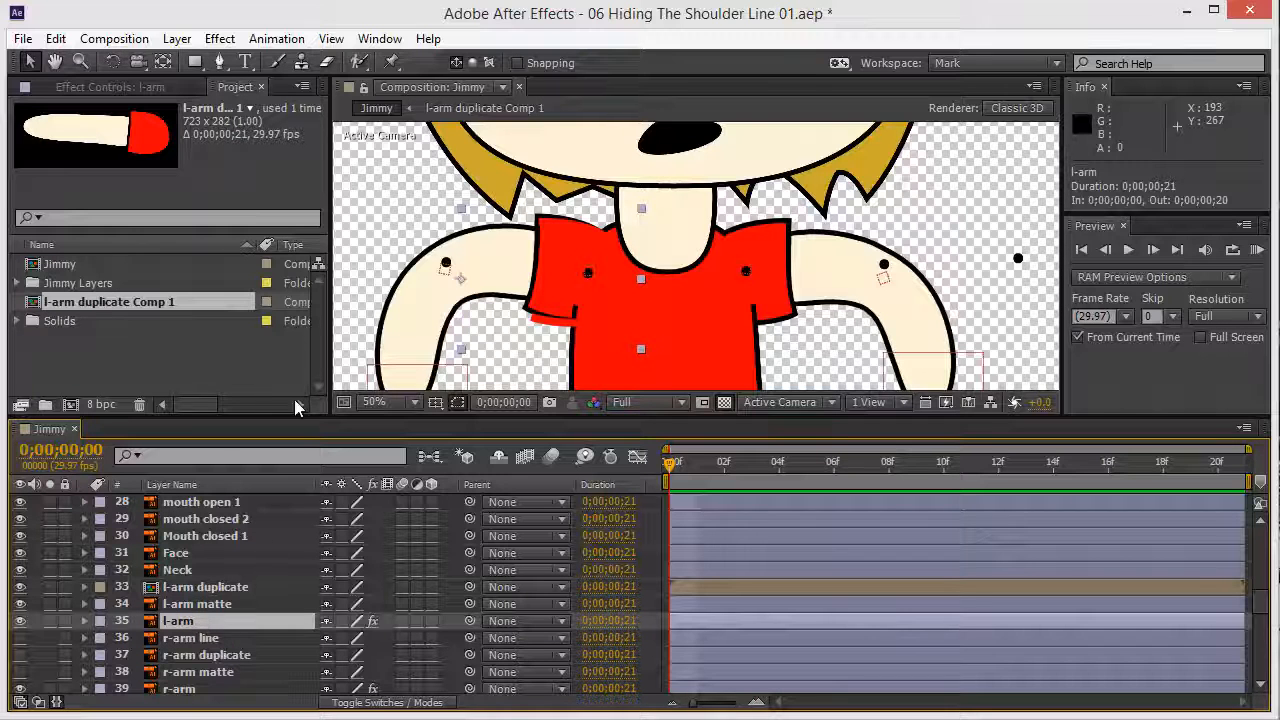
{"action": "left_click", "coordinate": [123, 88]}
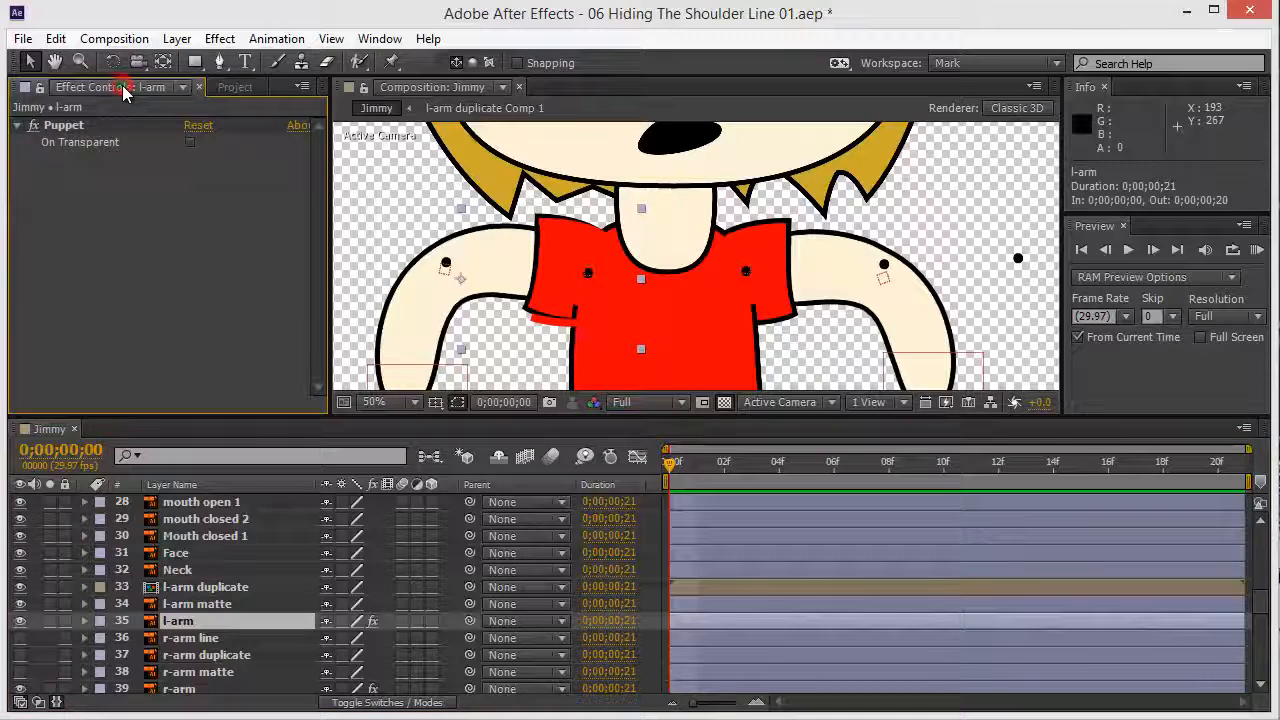
{"action": "left_click", "coordinate": [63, 126]}
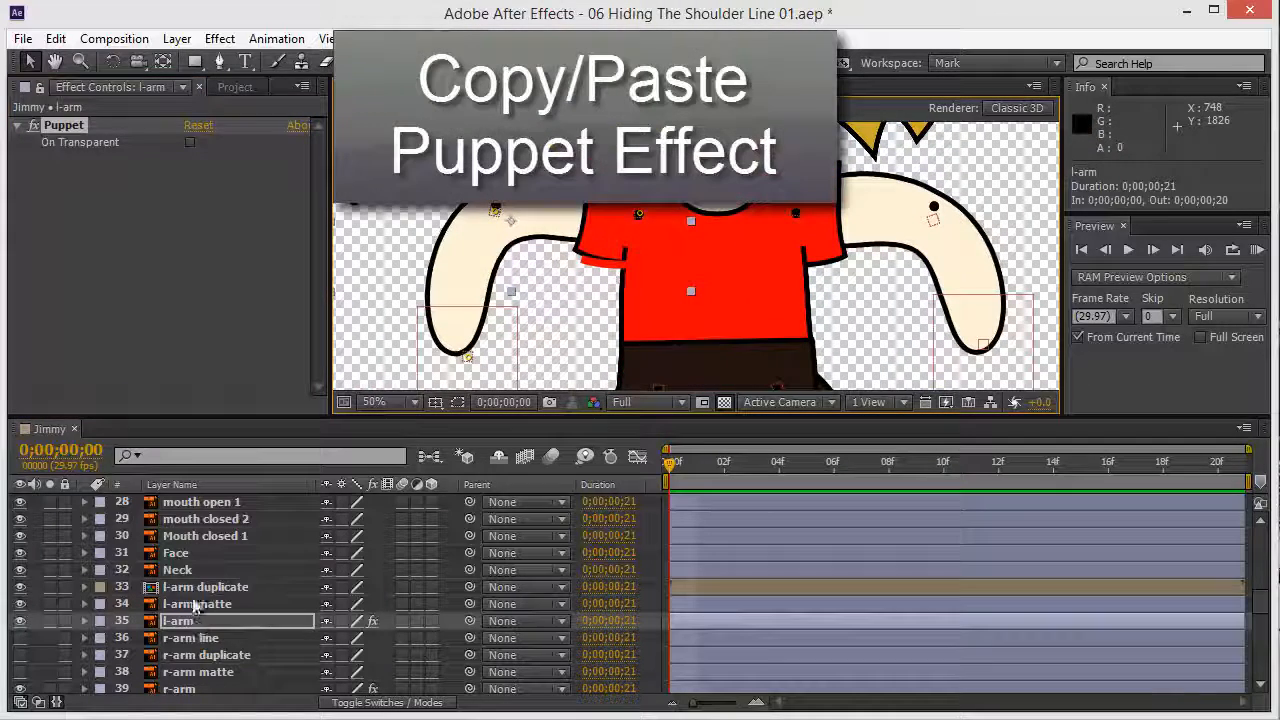
{"action": "left_click", "coordinate": [68, 123]}
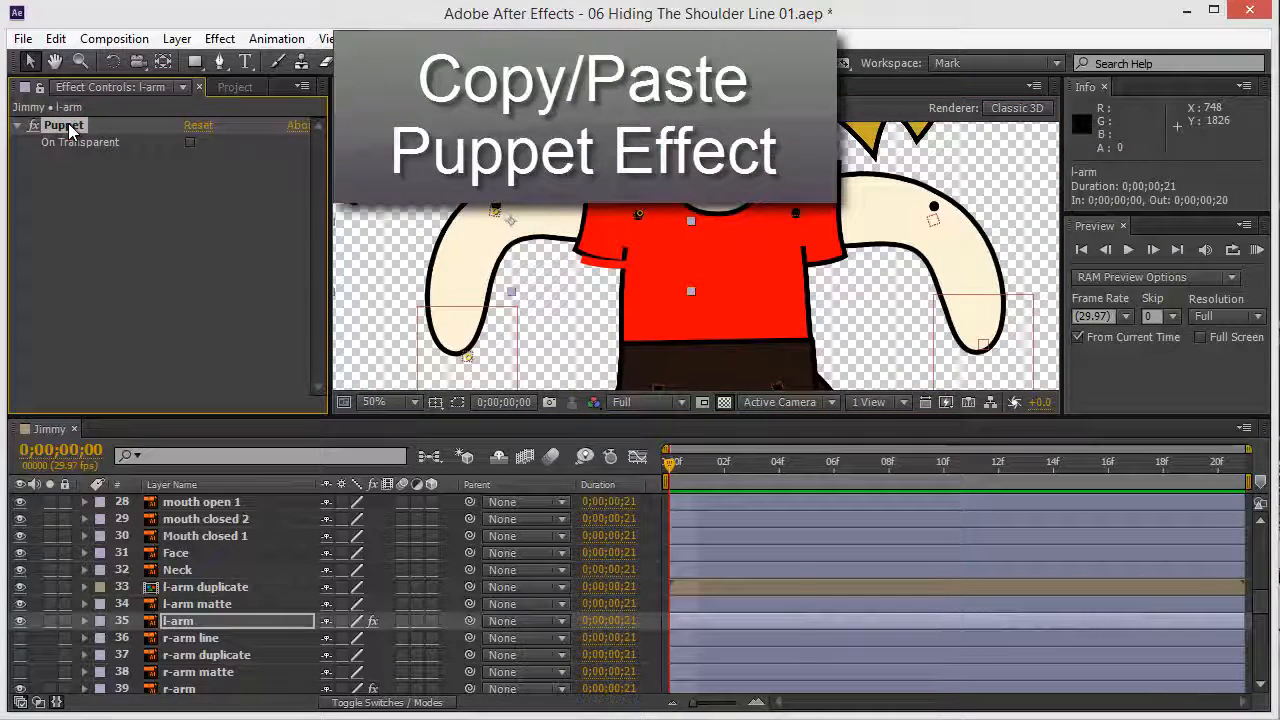
{"action": "key", "text": "ctrl+c"}
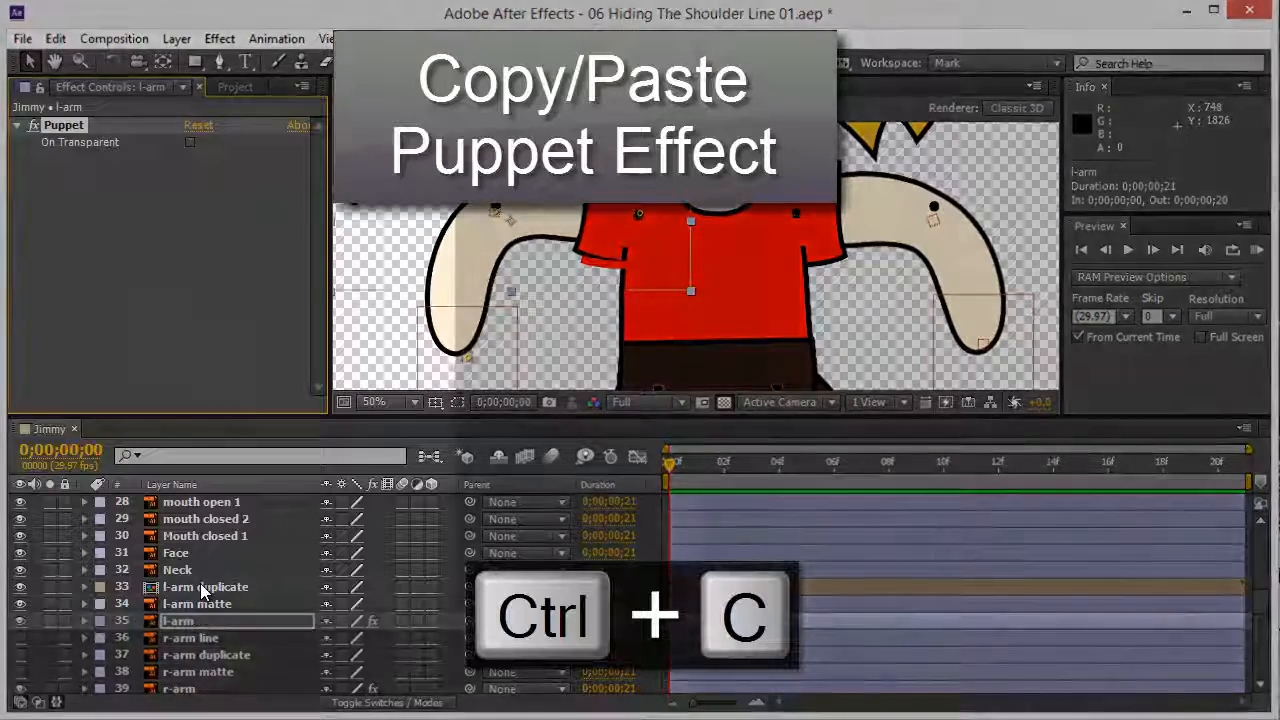
{"action": "left_click", "coordinate": [201, 588]}
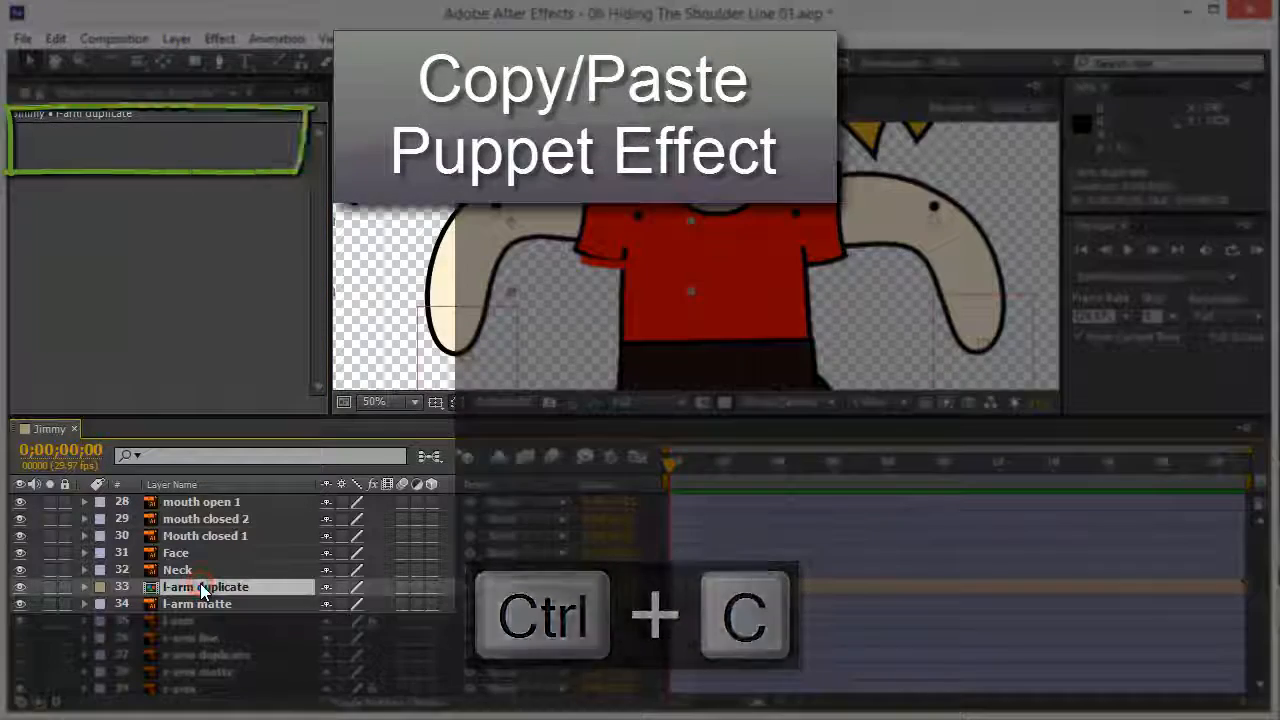
{"action": "key", "text": "ctrl+v"}
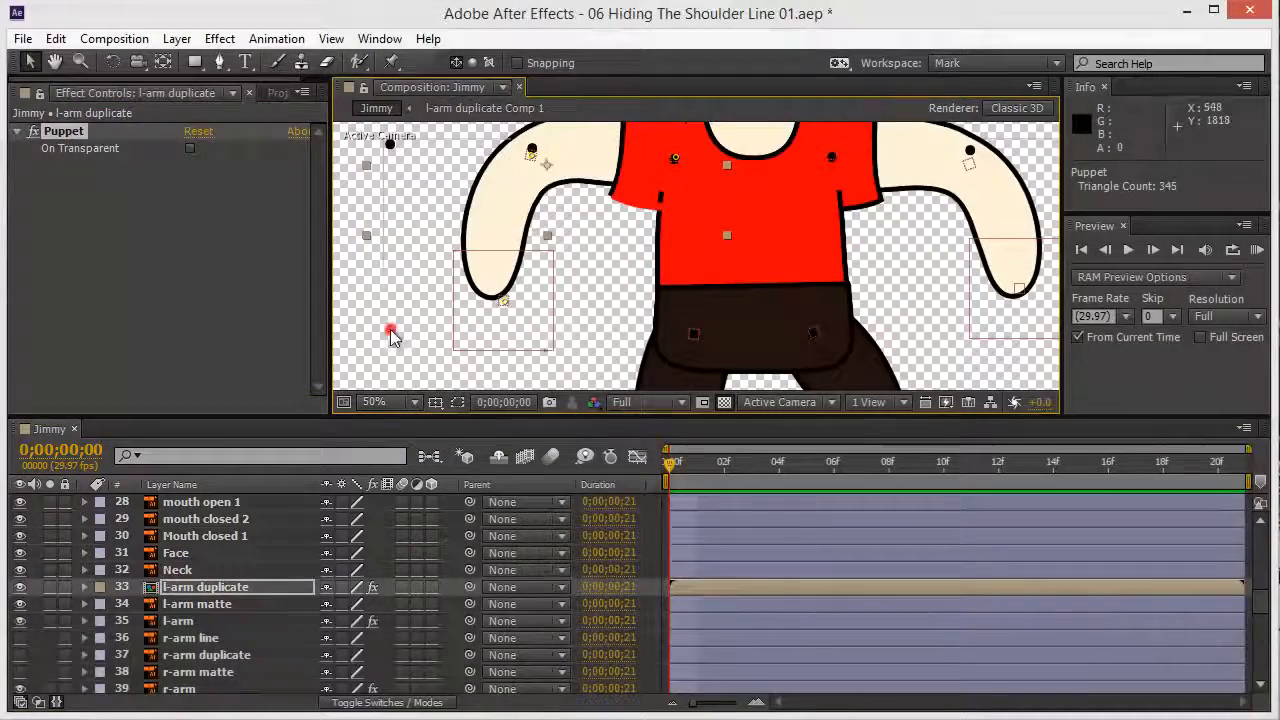
Step: Delete the PINS AND LINES layer from the Jimmy composition
{"action": "left_click", "coordinate": [391, 330]}
{"action": "left_click_drag", "start_coordinate": [482, 330], "coordinate": [440, 318]}
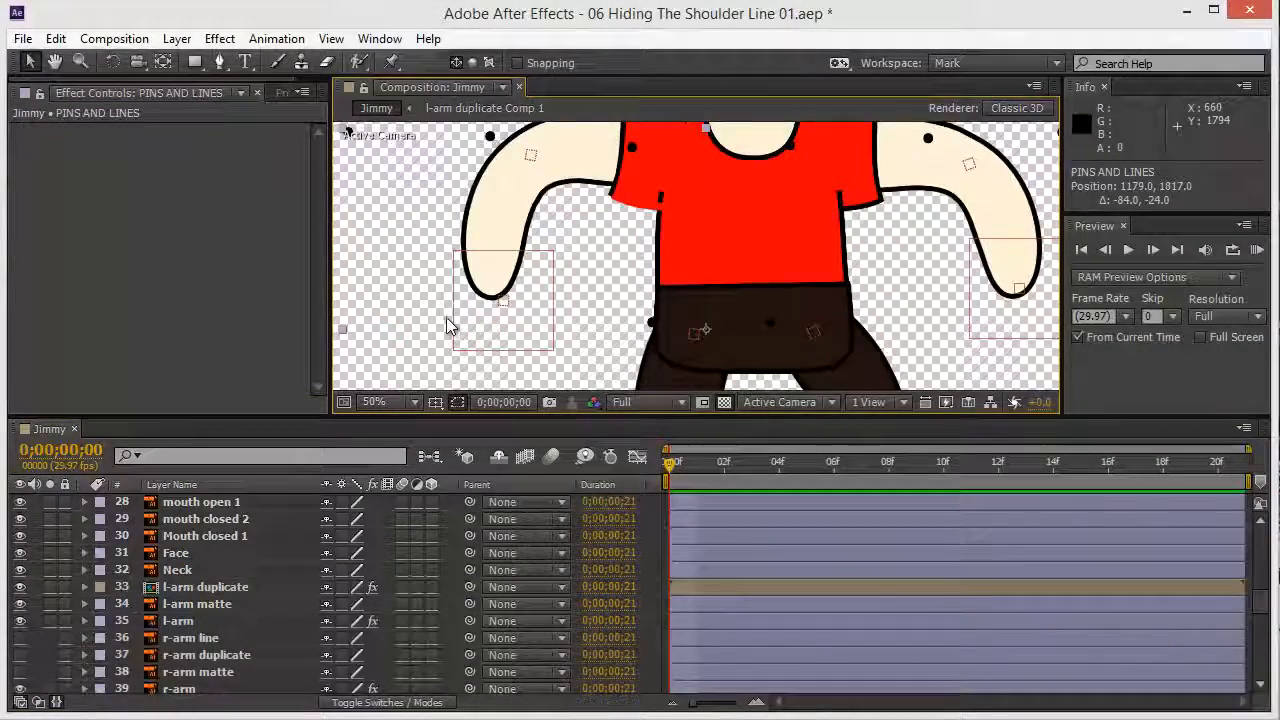
{"action": "key", "text": "ctrl+z"}
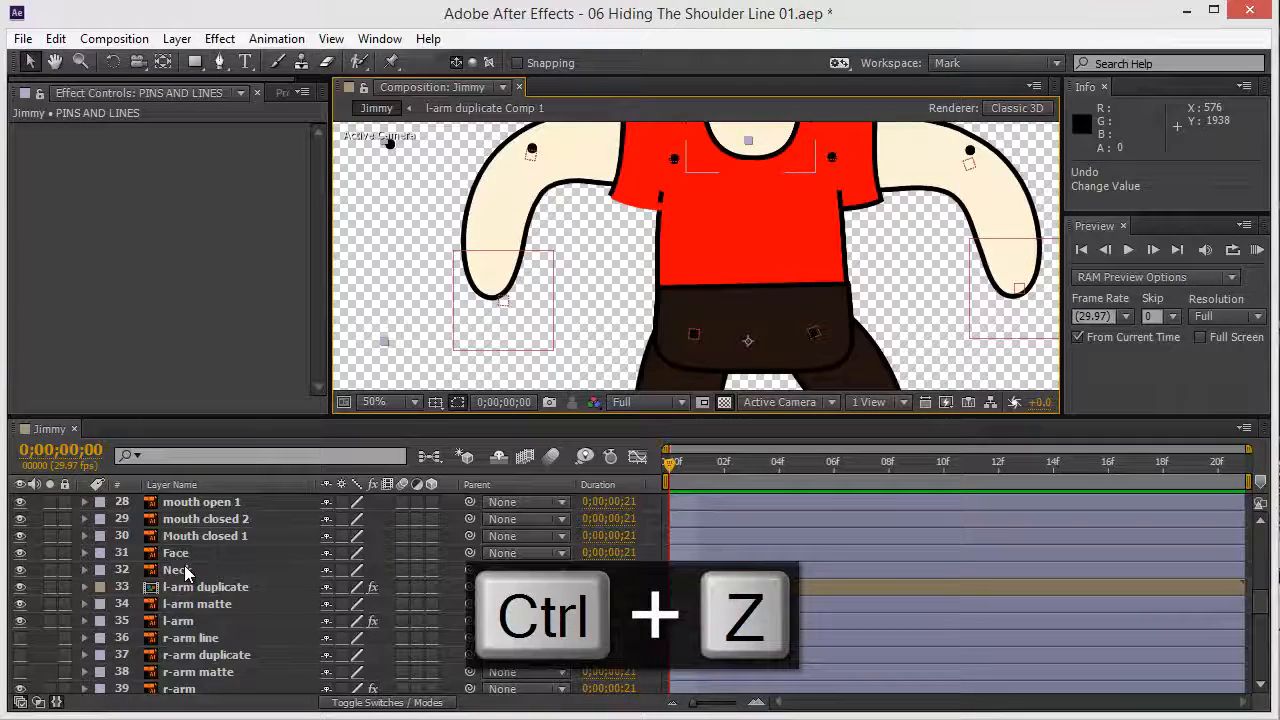
{"action": "left_click_drag", "start_coordinate": [403, 194], "coordinate": [420, 262]}
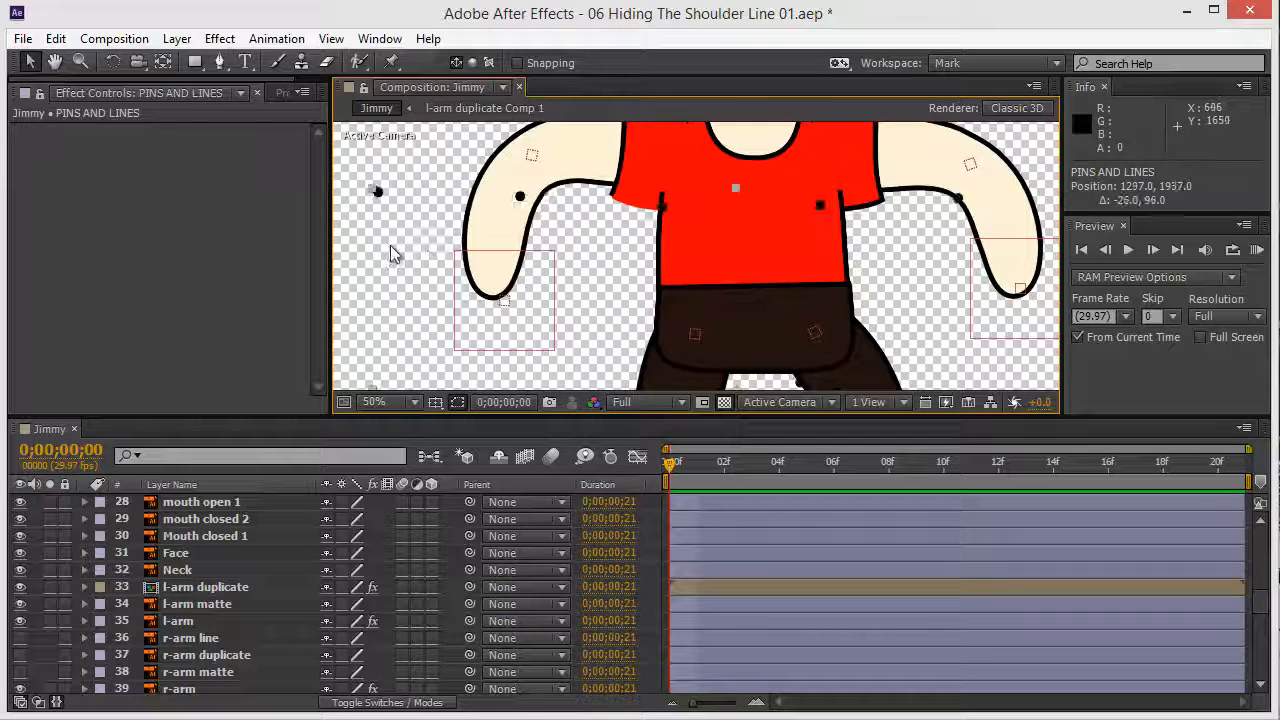
{"action": "key", "text": "Delete"}
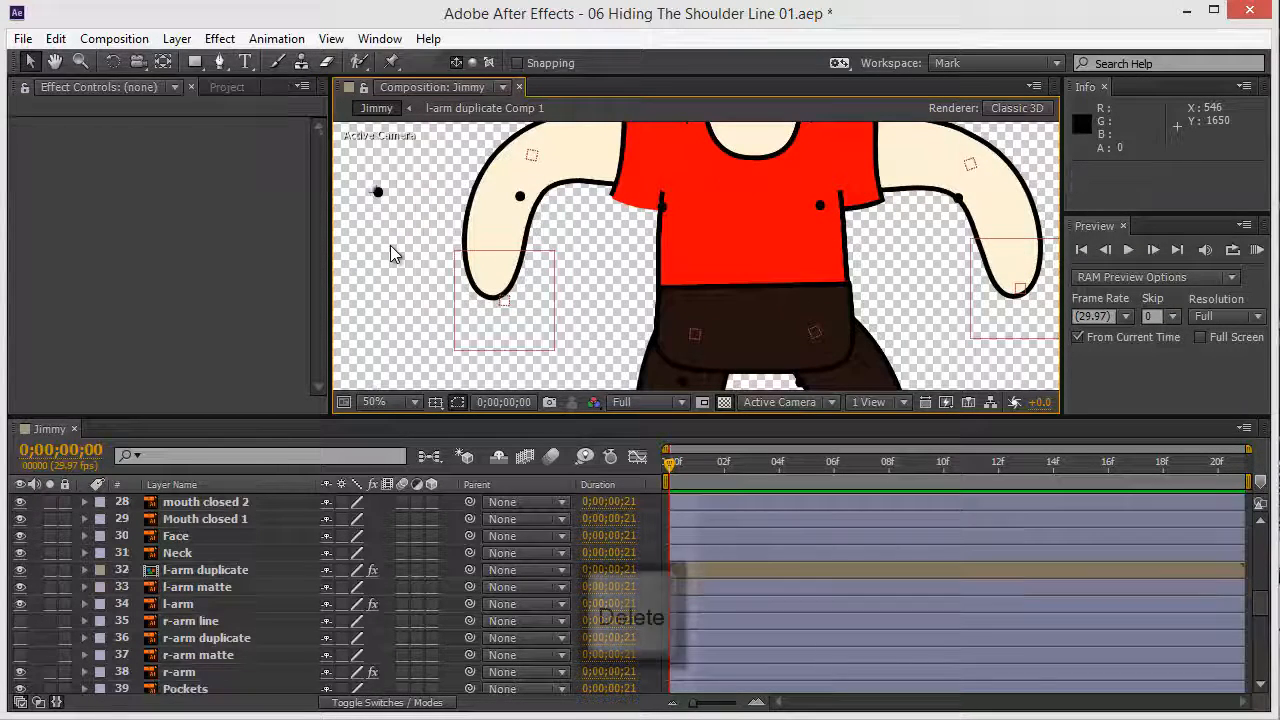
Step: Lift the C_B_l-hand controller to check the arm and red sleeve bend together
{"action": "left_click", "coordinate": [497, 340]}
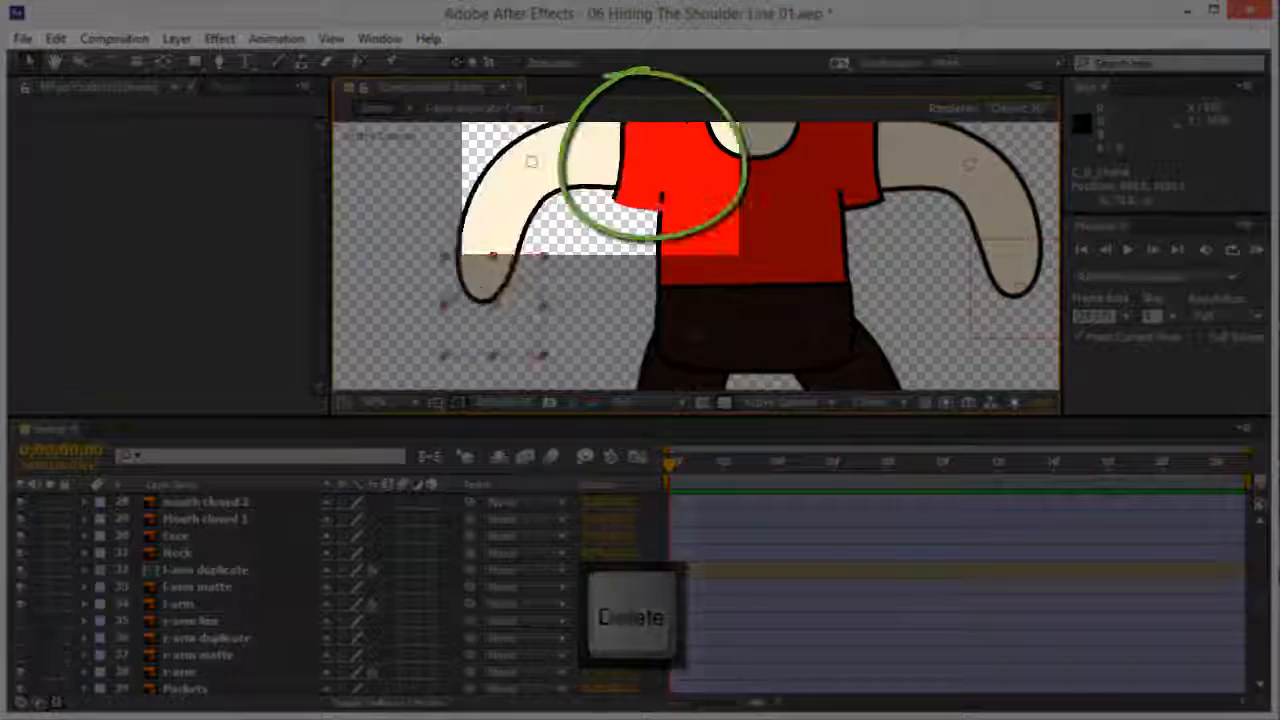
{"action": "left_click_drag", "start_coordinate": [520, 290], "coordinate": [544, 225]}
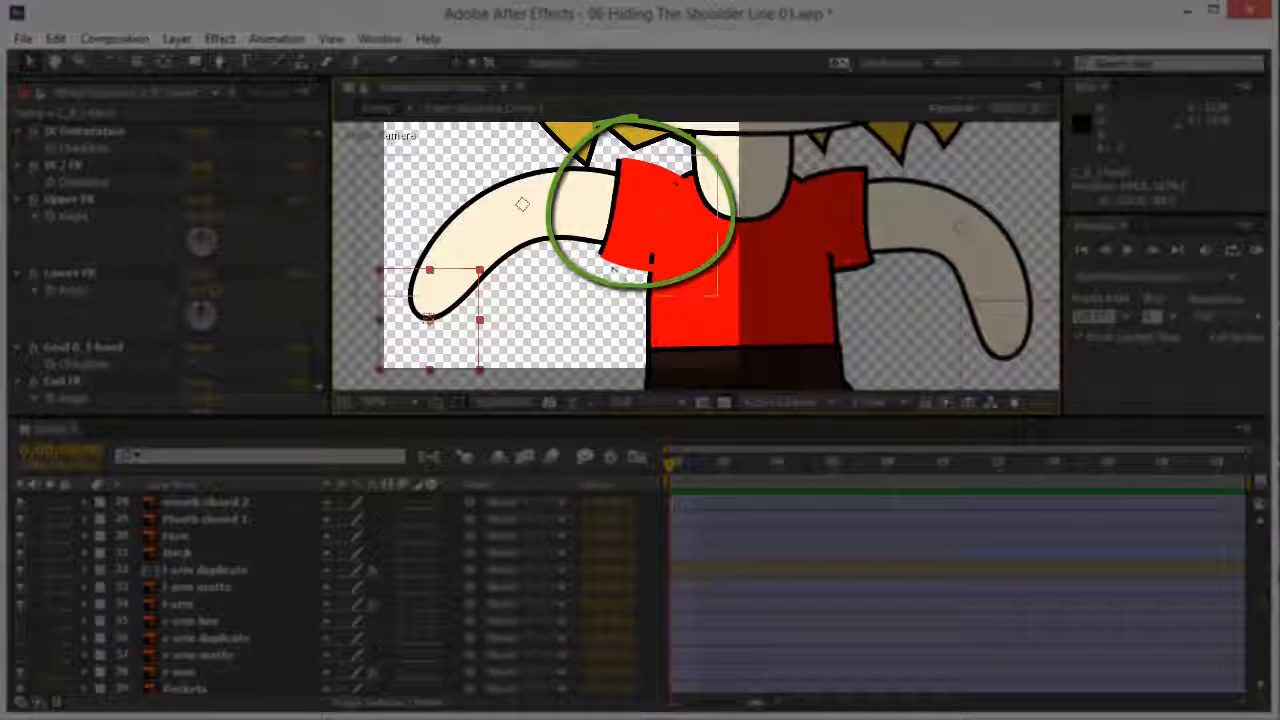
{"action": "mouse_move", "coordinate": [399, 351]}
{"action": "left_mouse_down"}
{"action": "mouse_move", "coordinate": [449, 309]}
{"action": "mouse_move", "coordinate": [408, 338]}
{"action": "mouse_move", "coordinate": [427, 328]}
{"action": "mouse_move", "coordinate": [470, 350]}
{"action": "mouse_move", "coordinate": [400, 352]}
{"action": "left_mouse_up"}
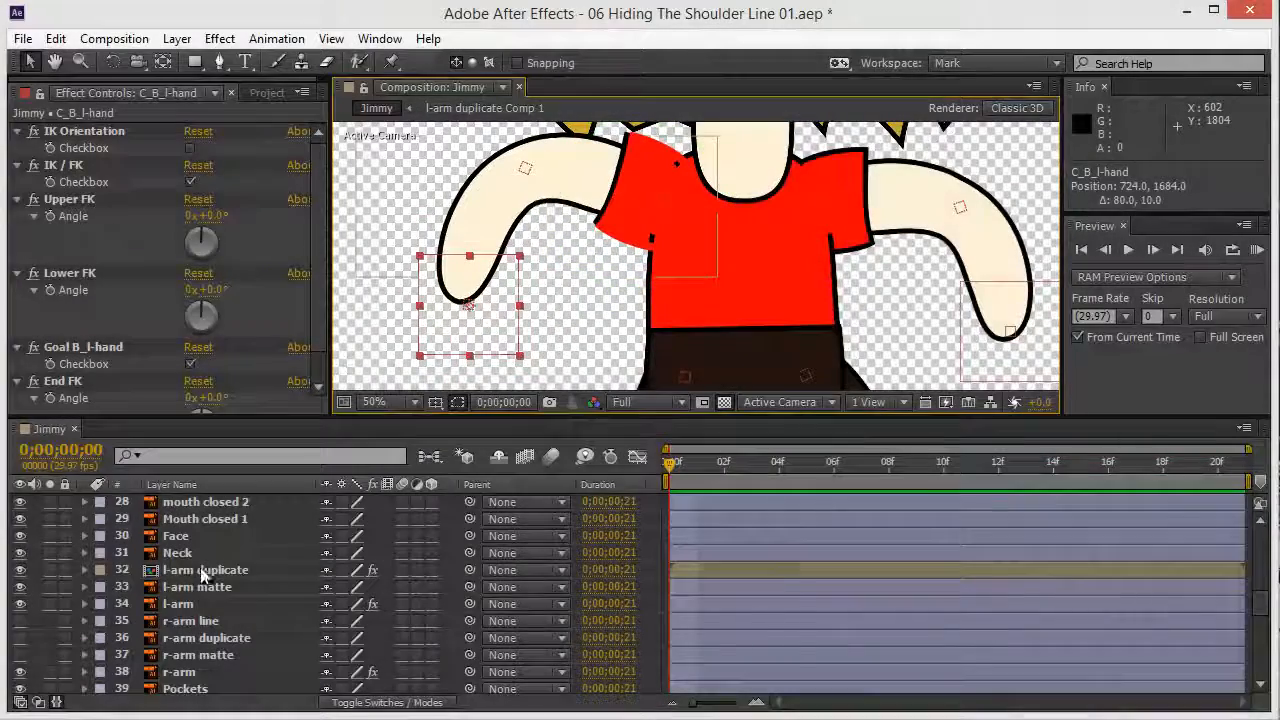
Step: Undo the arm pose, select l-arm matte and show the track matte columns
{"action": "key", "text": "ctrl+z"}
{"action": "left_click", "coordinate": [202, 571]}
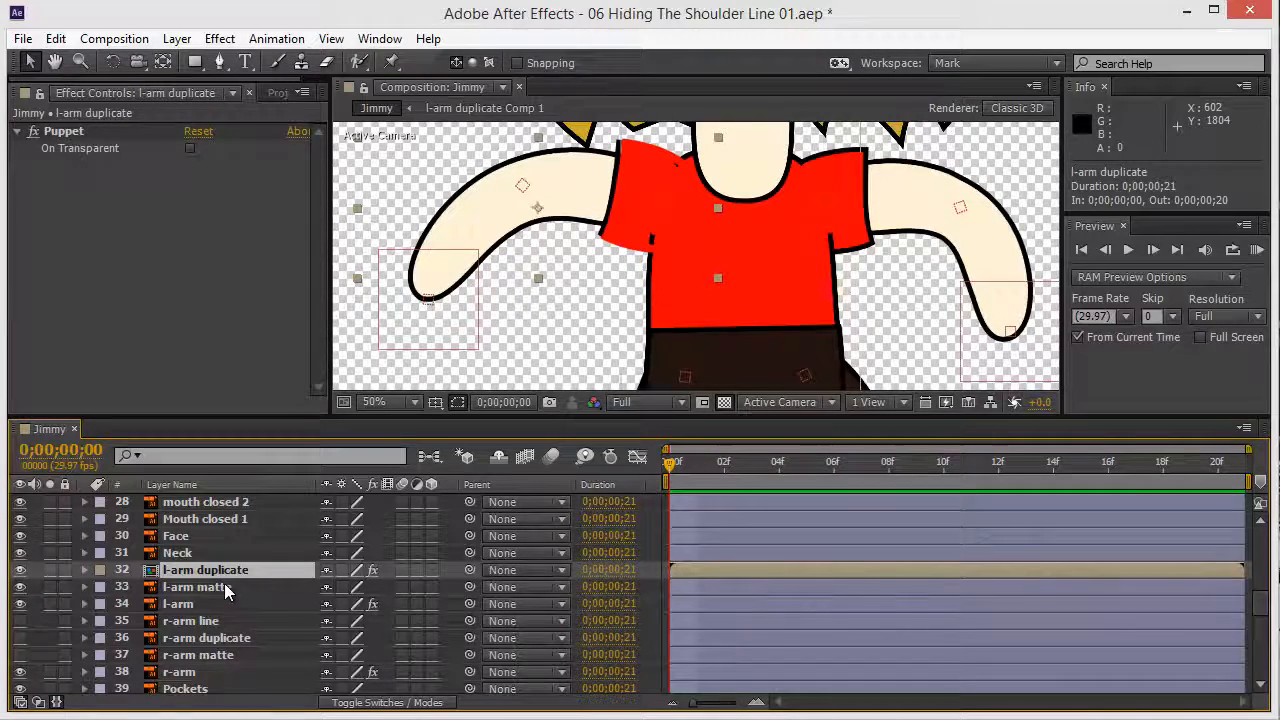
{"action": "left_click", "coordinate": [224, 587]}
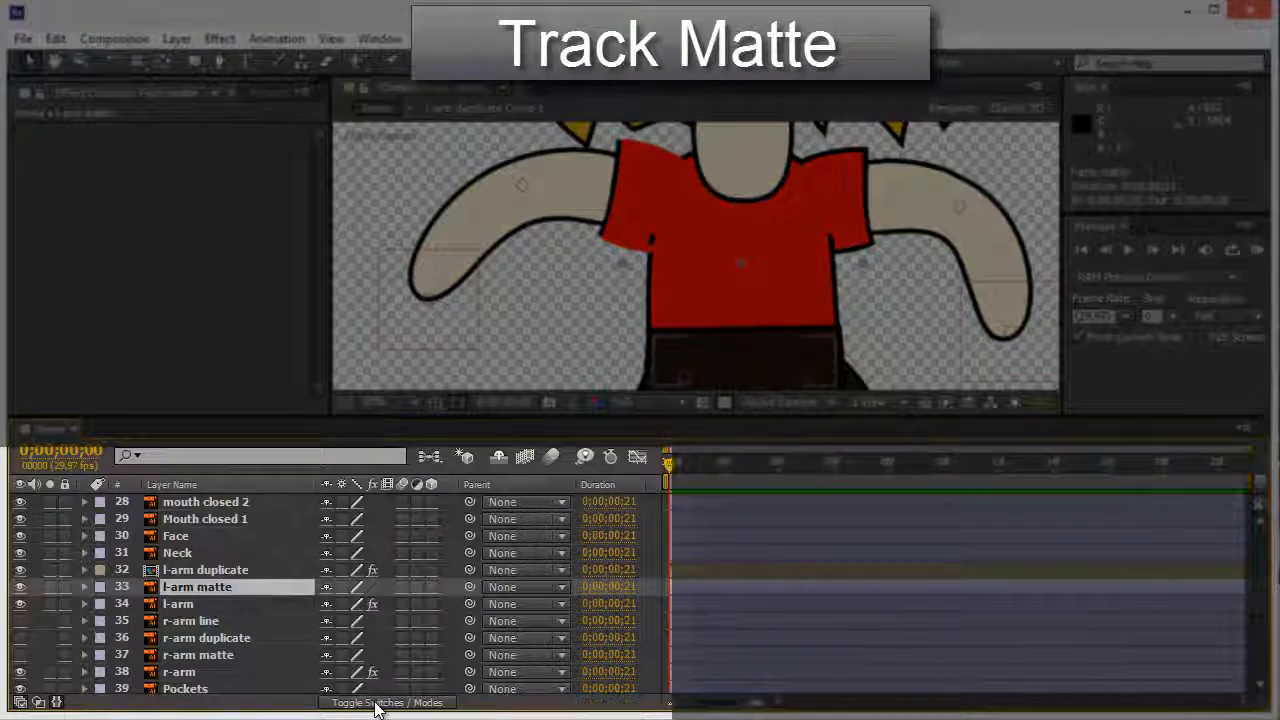
{"action": "left_click", "coordinate": [377, 703]}
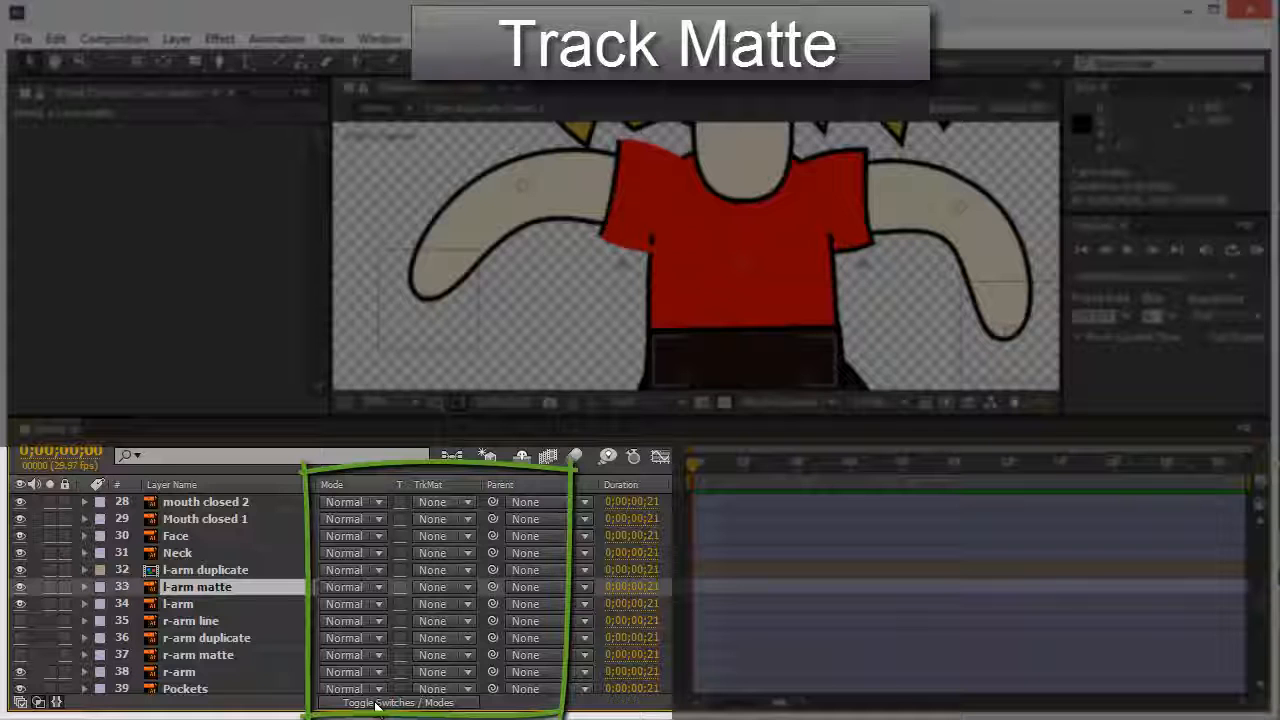
{"action": "left_click", "coordinate": [375, 703]}
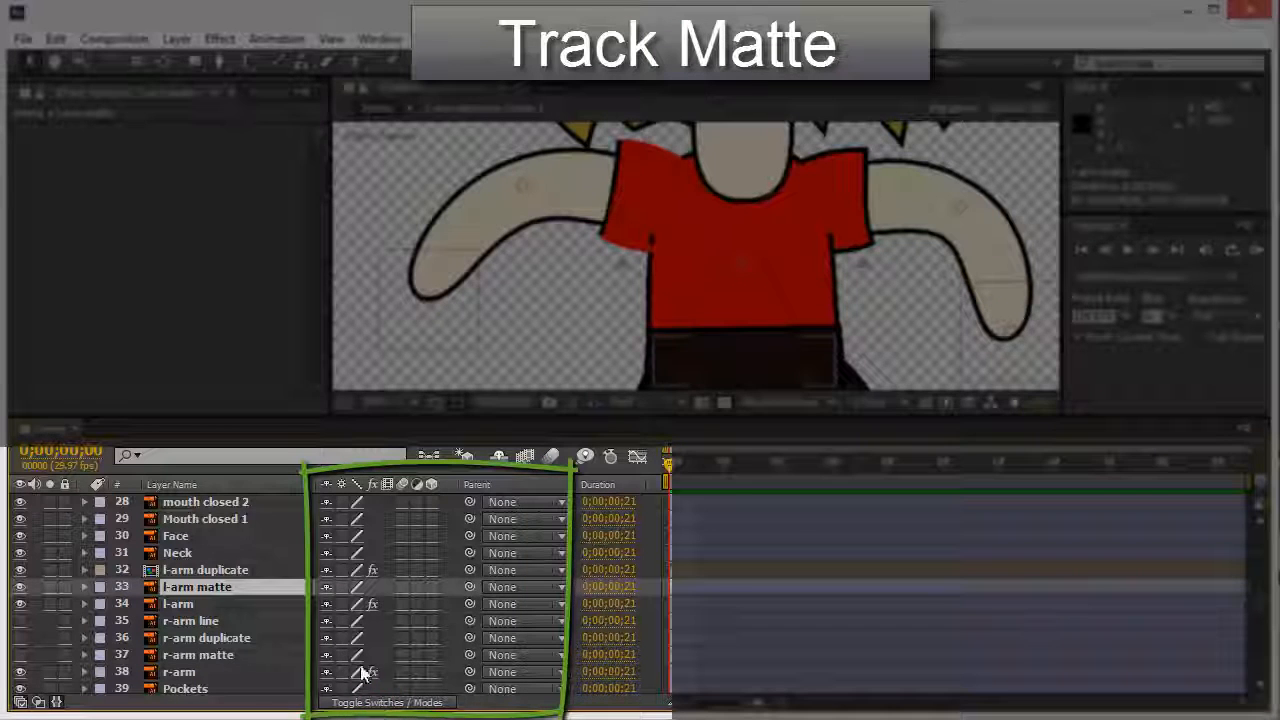
{"action": "left_click", "coordinate": [398, 704]}
{"action": "left_click", "coordinate": [396, 703]}
{"action": "left_click", "coordinate": [396, 703]}
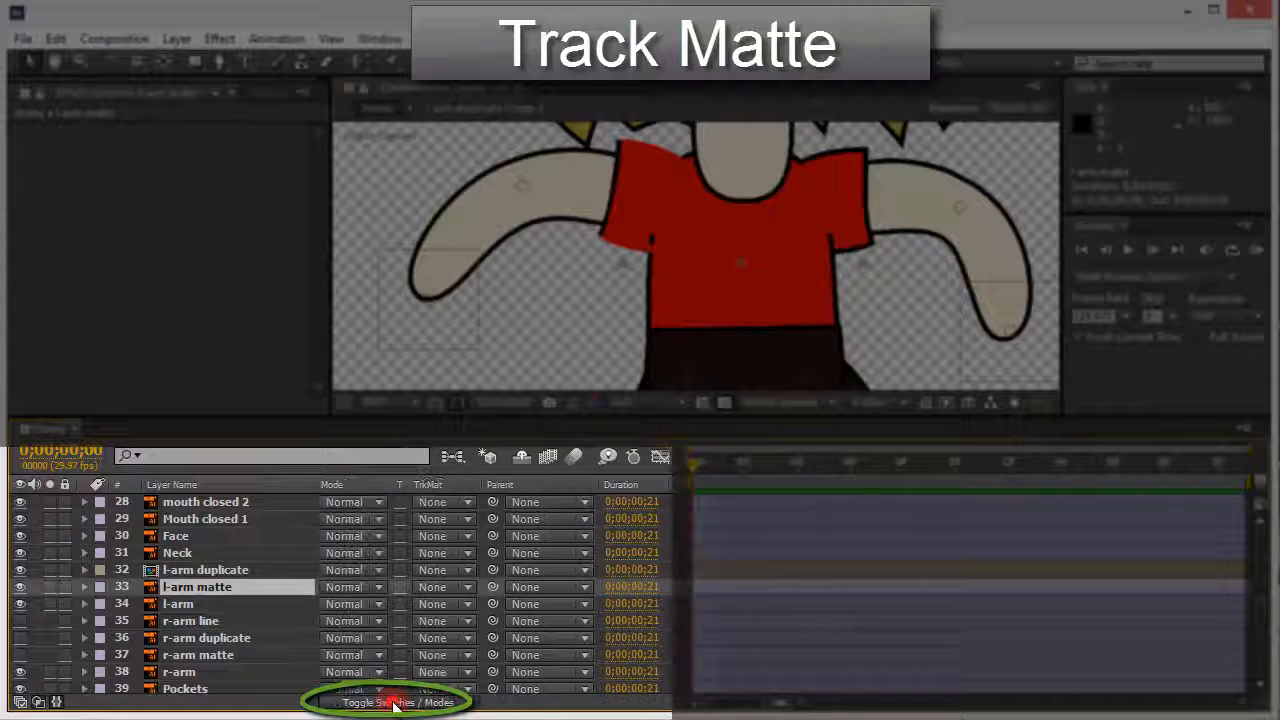
{"action": "left_click", "coordinate": [396, 703]}
{"action": "left_click", "coordinate": [396, 703]}
{"action": "left_click", "coordinate": [394, 704]}
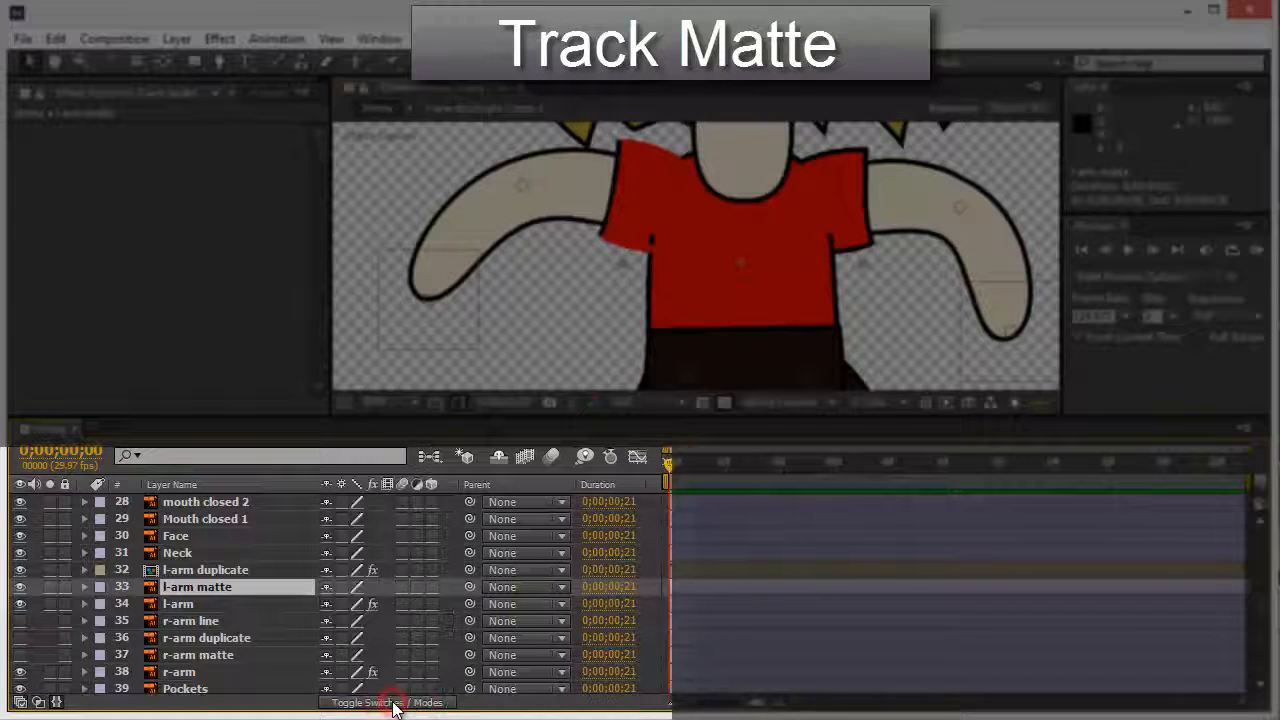
{"action": "left_click", "coordinate": [394, 704]}
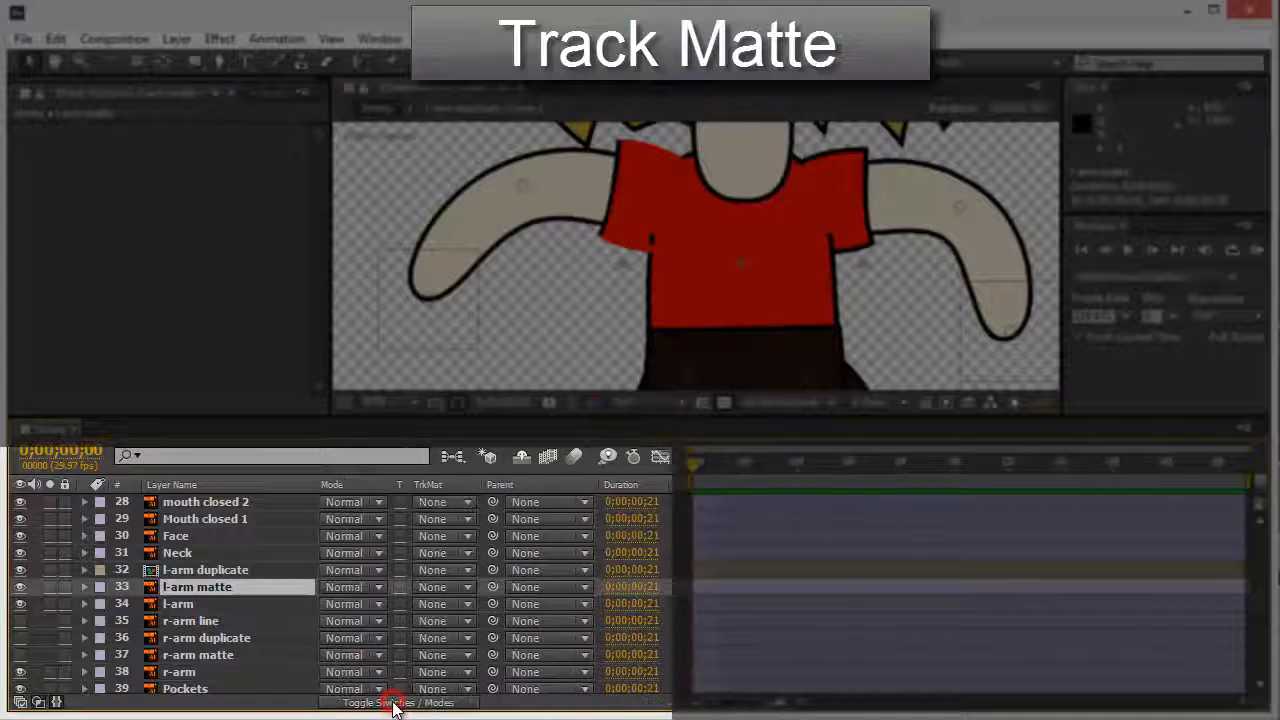
Step: Set l-arm matte's track matte to l-arm duplicate's alpha, then undo it back to None
{"action": "left_click", "coordinate": [461, 588]}
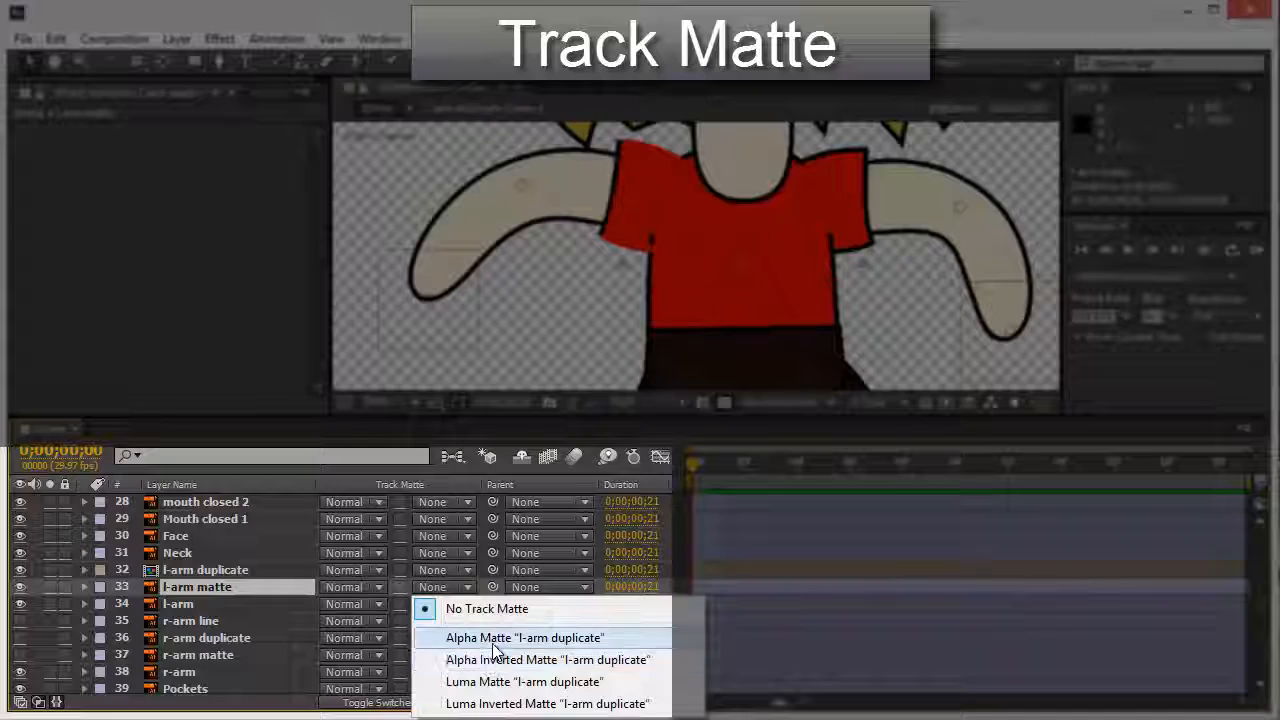
{"action": "left_click", "coordinate": [569, 642]}
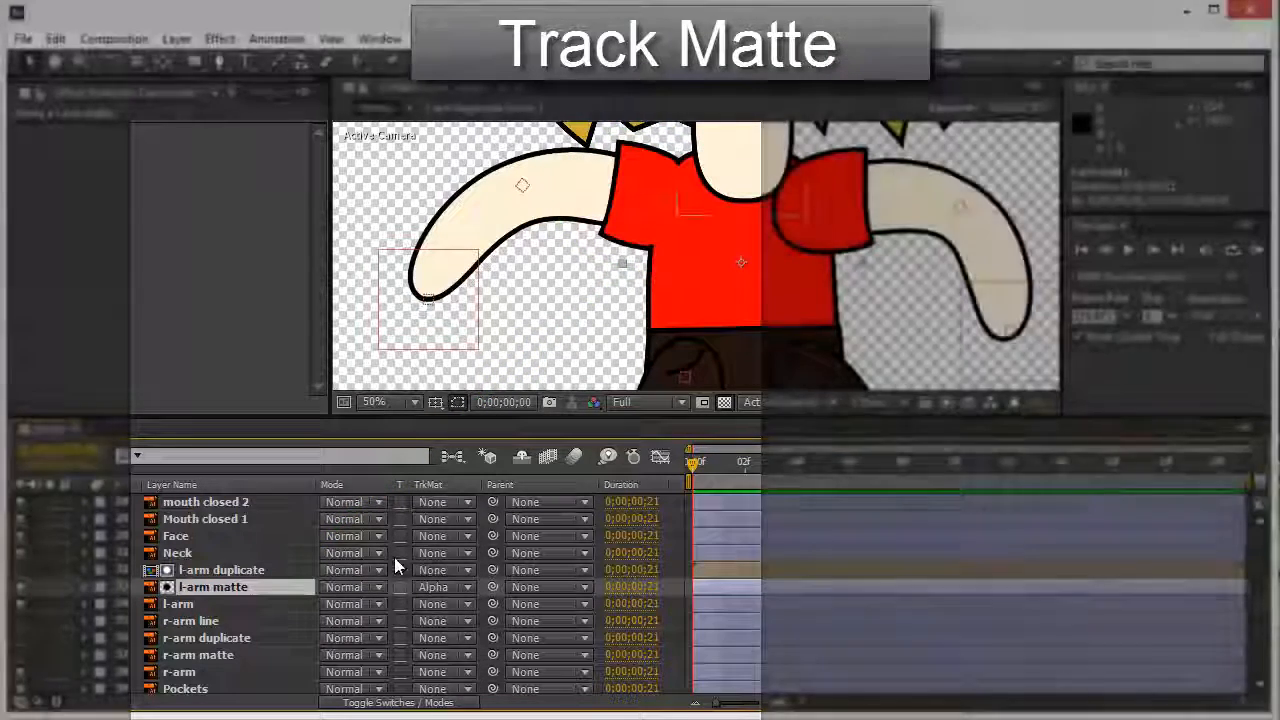
{"action": "key", "text": "ctrl+z"}
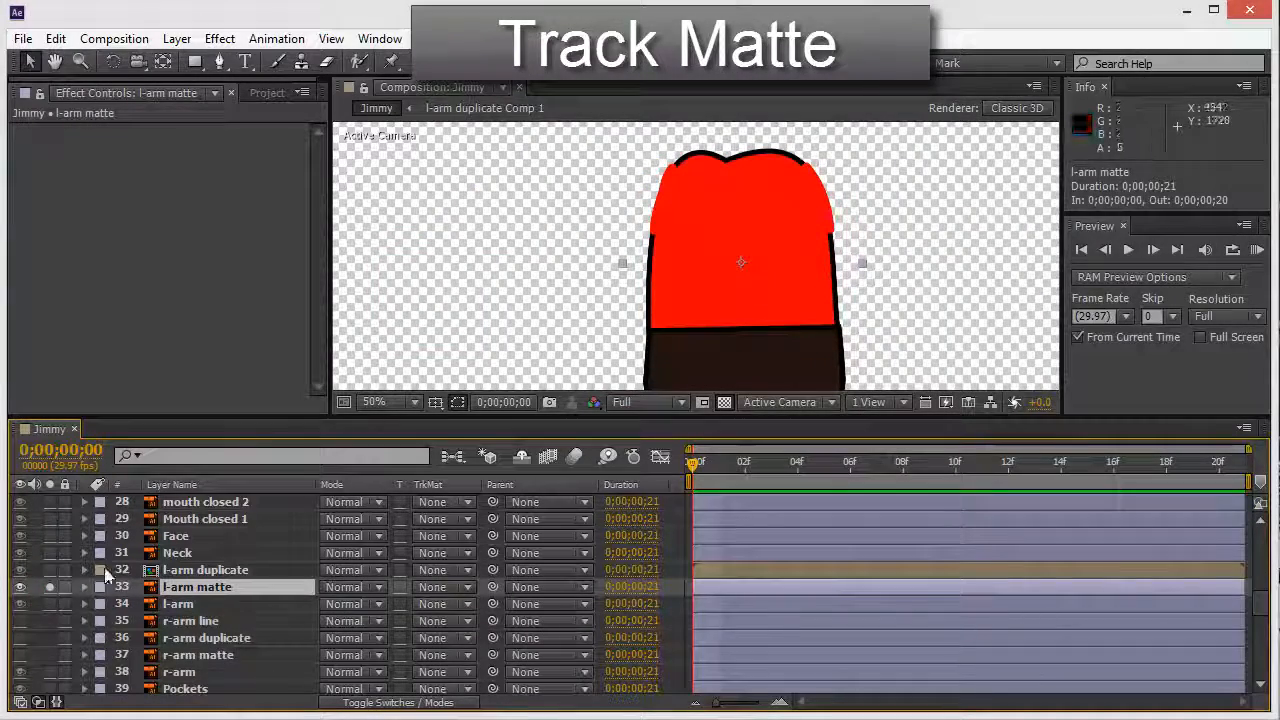
Step: Unsolo l-arm matte and set its track matte to Alpha Matte 'l-arm duplicate'
{"action": "left_click", "coordinate": [50, 585]}
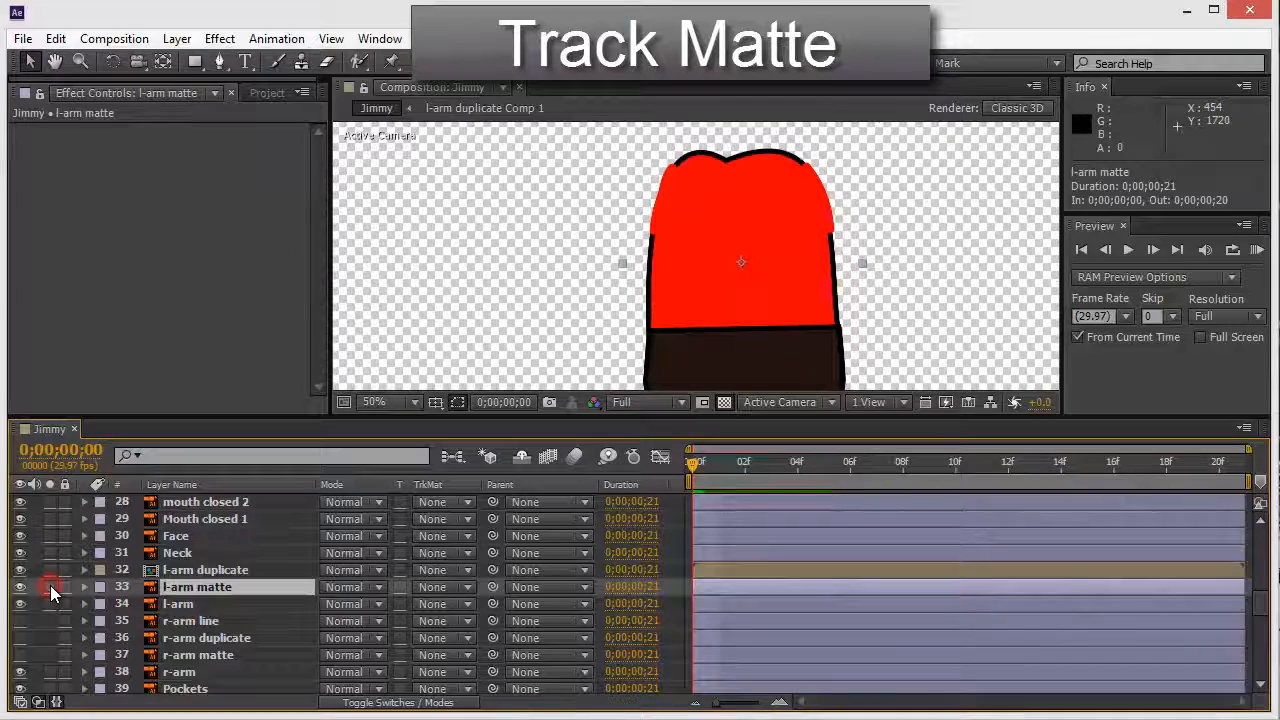
{"action": "left_click", "coordinate": [200, 592]}
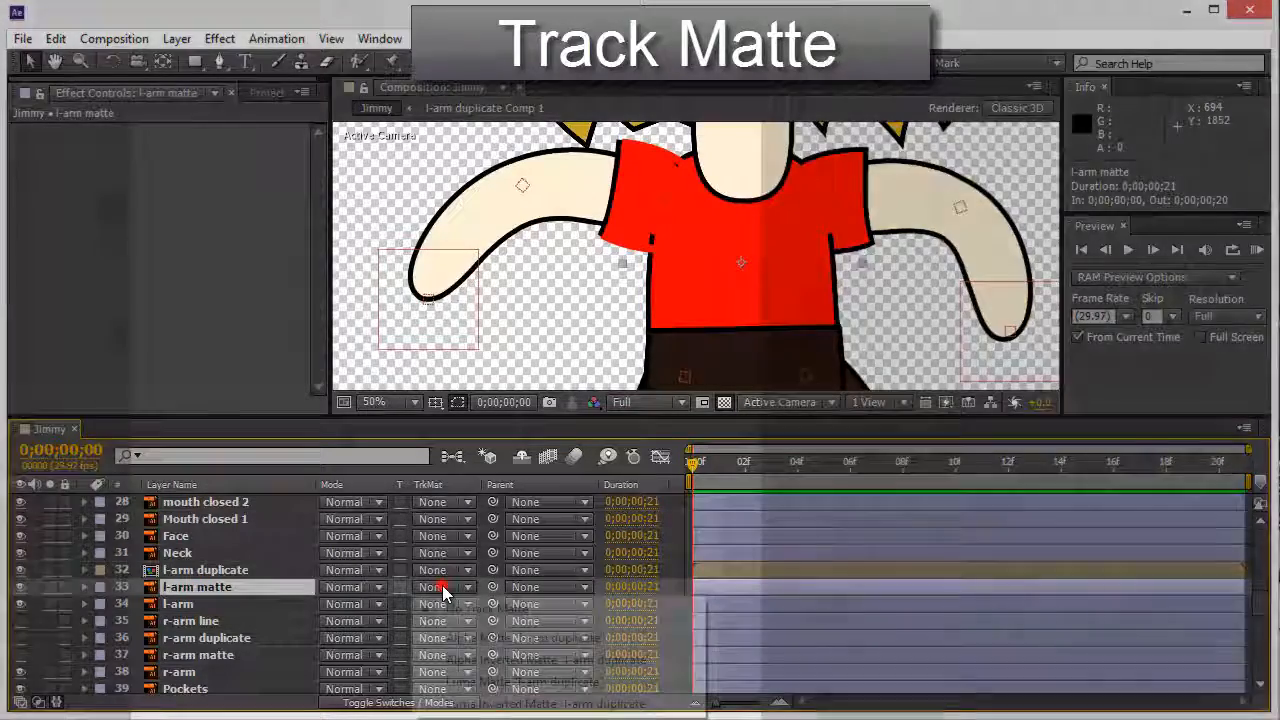
{"action": "left_click", "coordinate": [447, 590]}
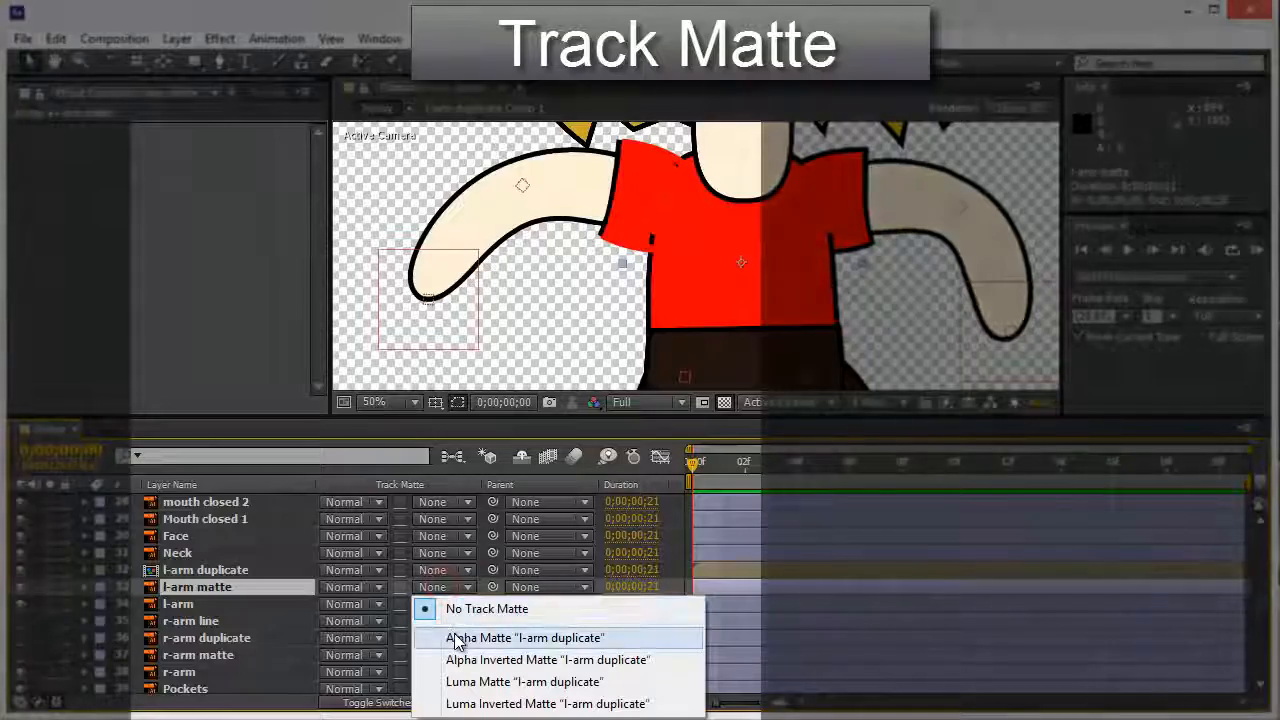
{"action": "left_click", "coordinate": [455, 640]}
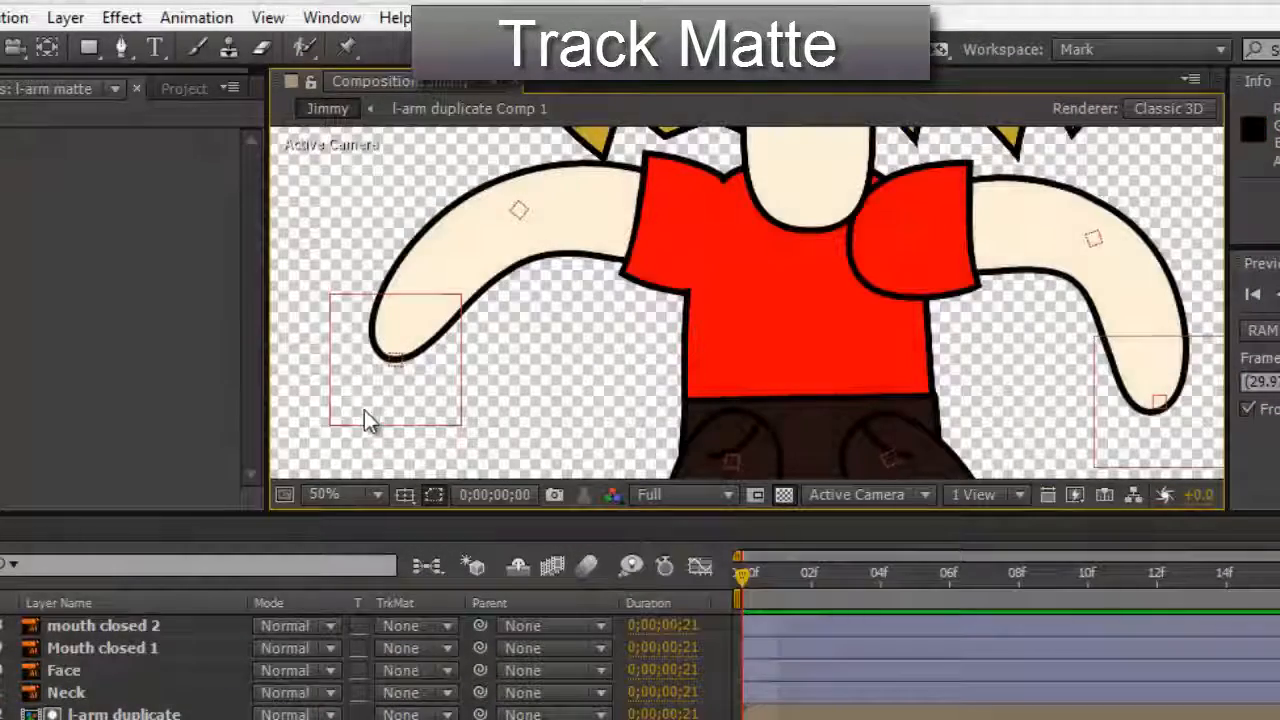
Step: Bend the left arm with the hand controller, then return it straight outward at 25% zoom
{"action": "left_click_drag", "start_coordinate": [364, 410], "coordinate": [499, 470]}
{"action": "left_click_drag", "start_coordinate": [527, 418], "coordinate": [450, 345]}
{"action": "left_click_drag", "start_coordinate": [591, 304], "coordinate": [641, 366]}
{"action": "left_click_drag", "start_coordinate": [505, 437], "coordinate": [382, 278]}
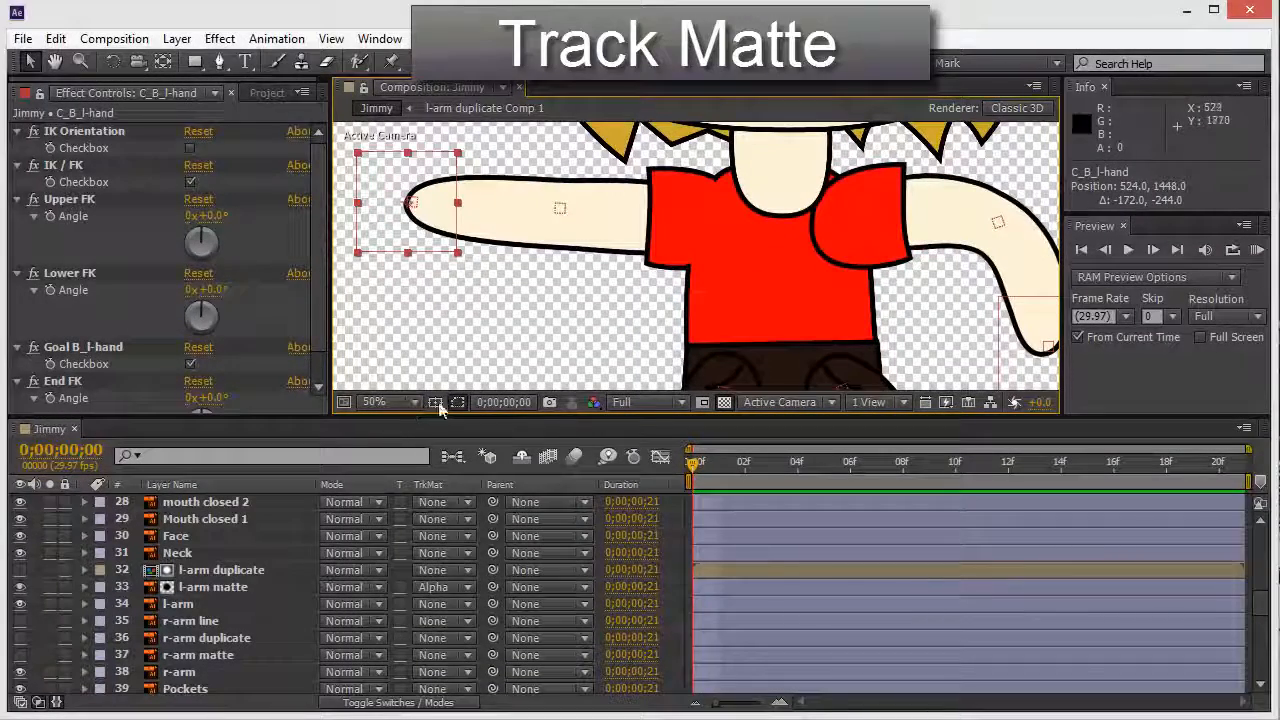
{"action": "key", "text": "comma"}
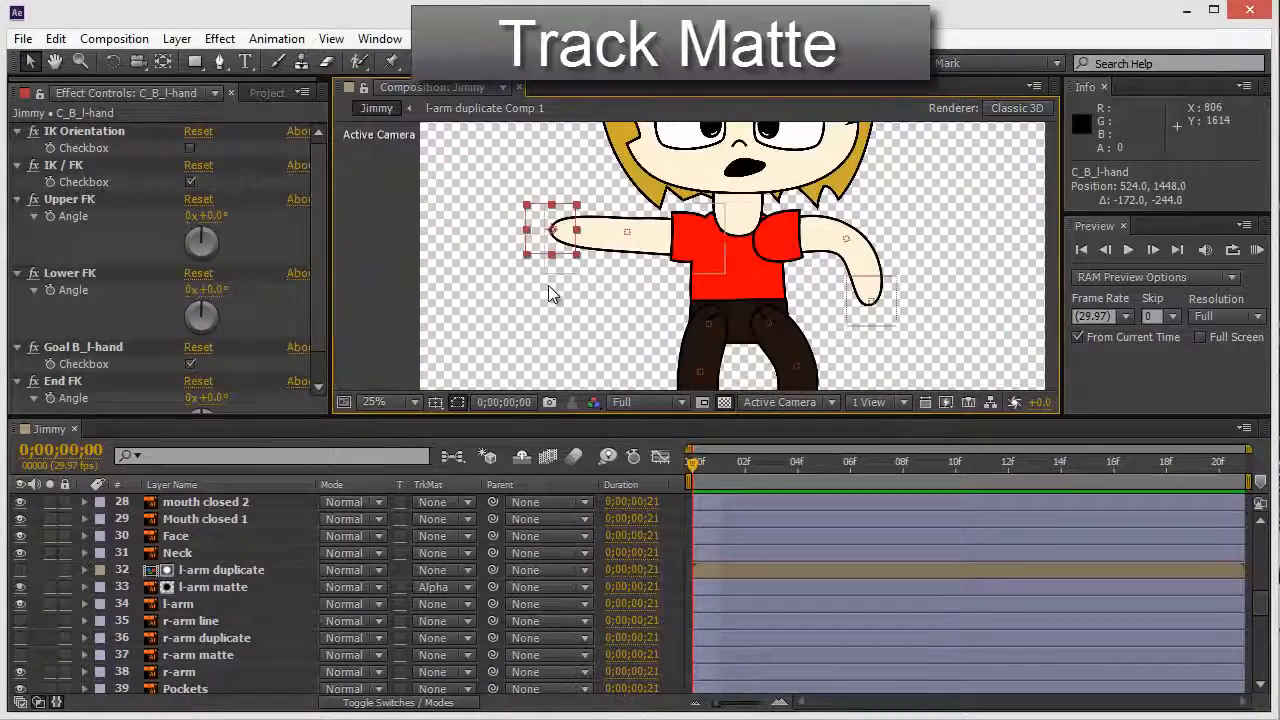
{"action": "left_click_drag", "start_coordinate": [556, 254], "coordinate": [554, 262]}
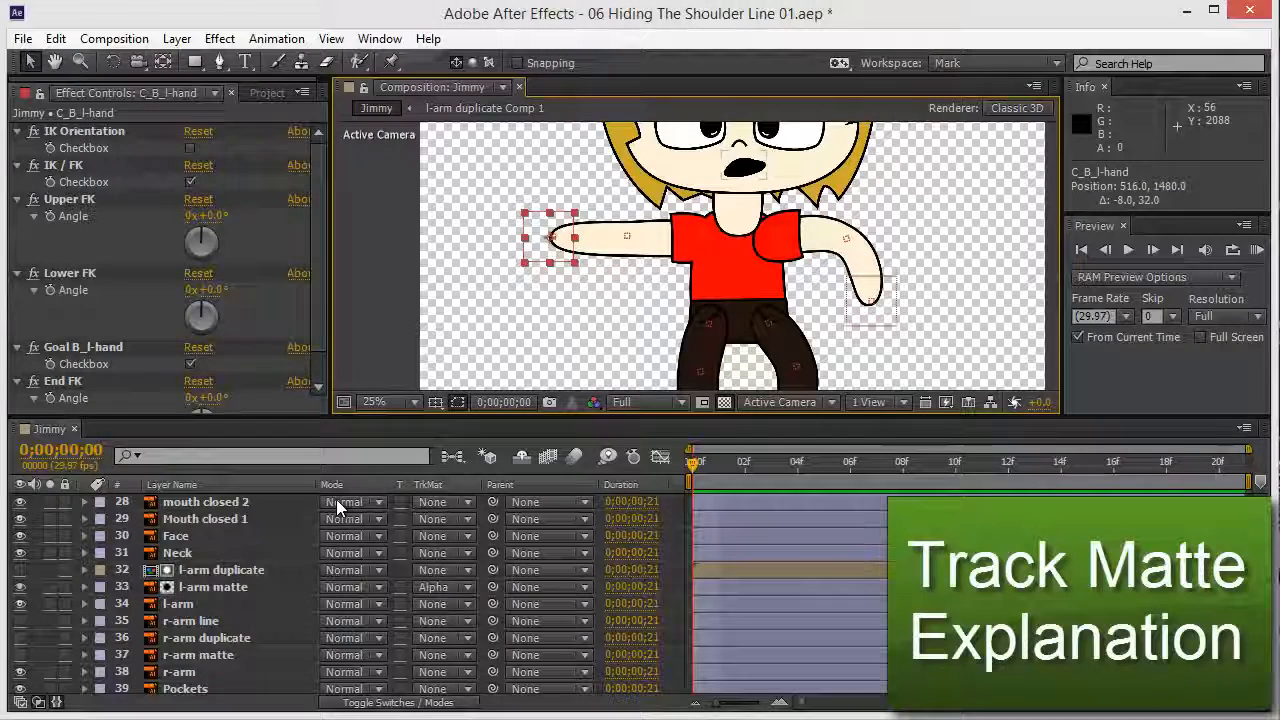
Step: Add a Light Gray Solid 1 layer and resize it into a thin vertical bar over the left shoulder
{"action": "key", "text": "ctrl+y"}
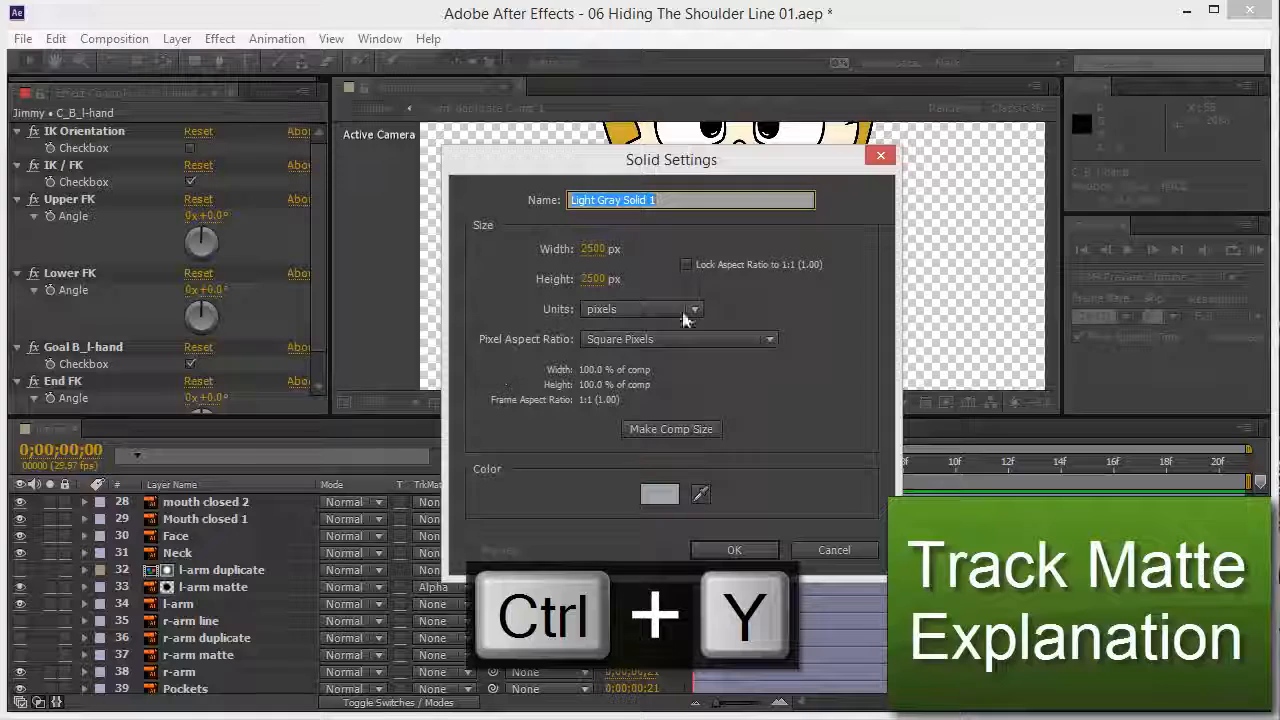
{"action": "left_click", "coordinate": [752, 549]}
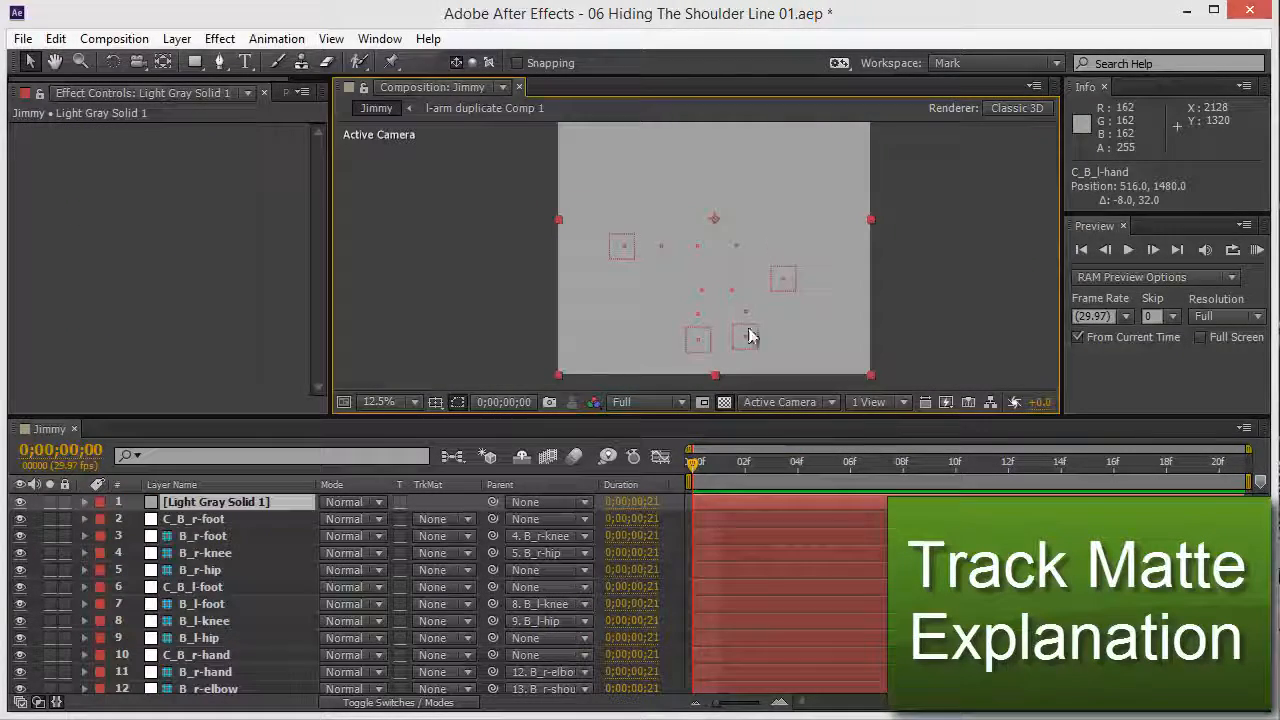
{"action": "left_click", "coordinate": [924, 256]}
{"action": "left_click", "coordinate": [849, 235]}
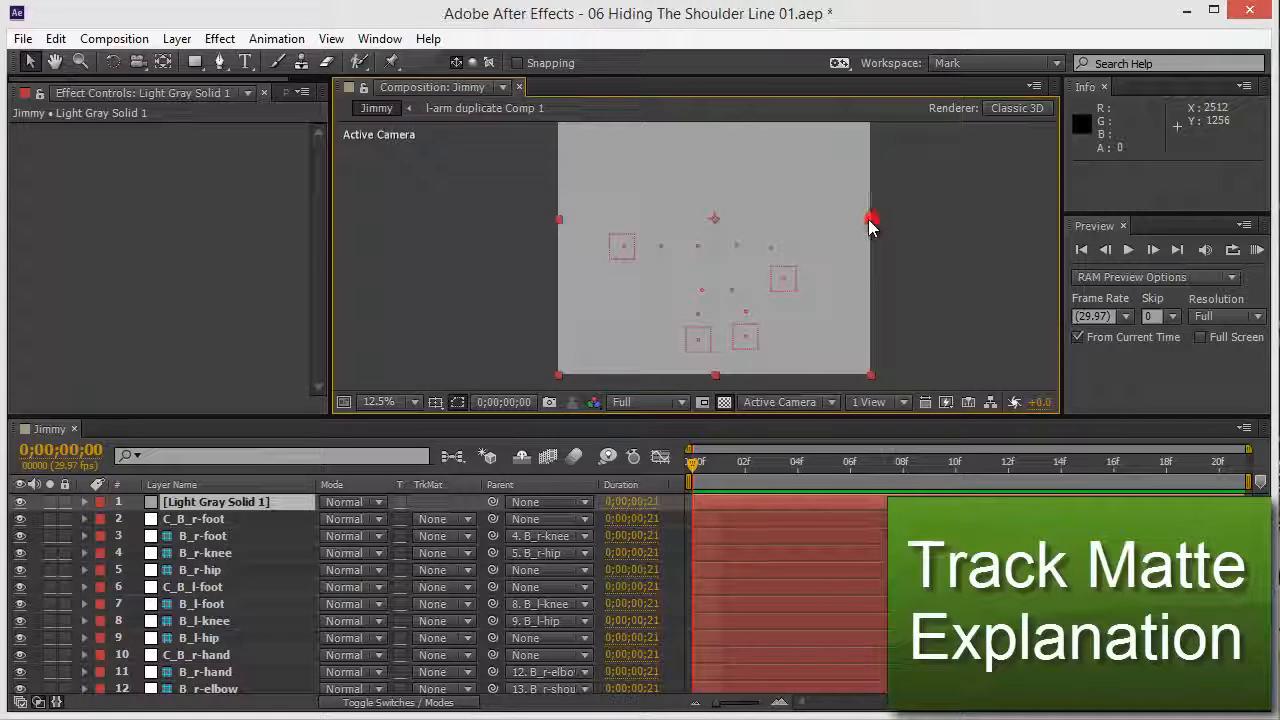
{"action": "left_click_drag", "start_coordinate": [869, 222], "coordinate": [745, 225]}
{"action": "left_click_drag", "start_coordinate": [733, 176], "coordinate": [683, 184]}
{"action": "left_click_drag", "start_coordinate": [694, 228], "coordinate": [679, 228]}
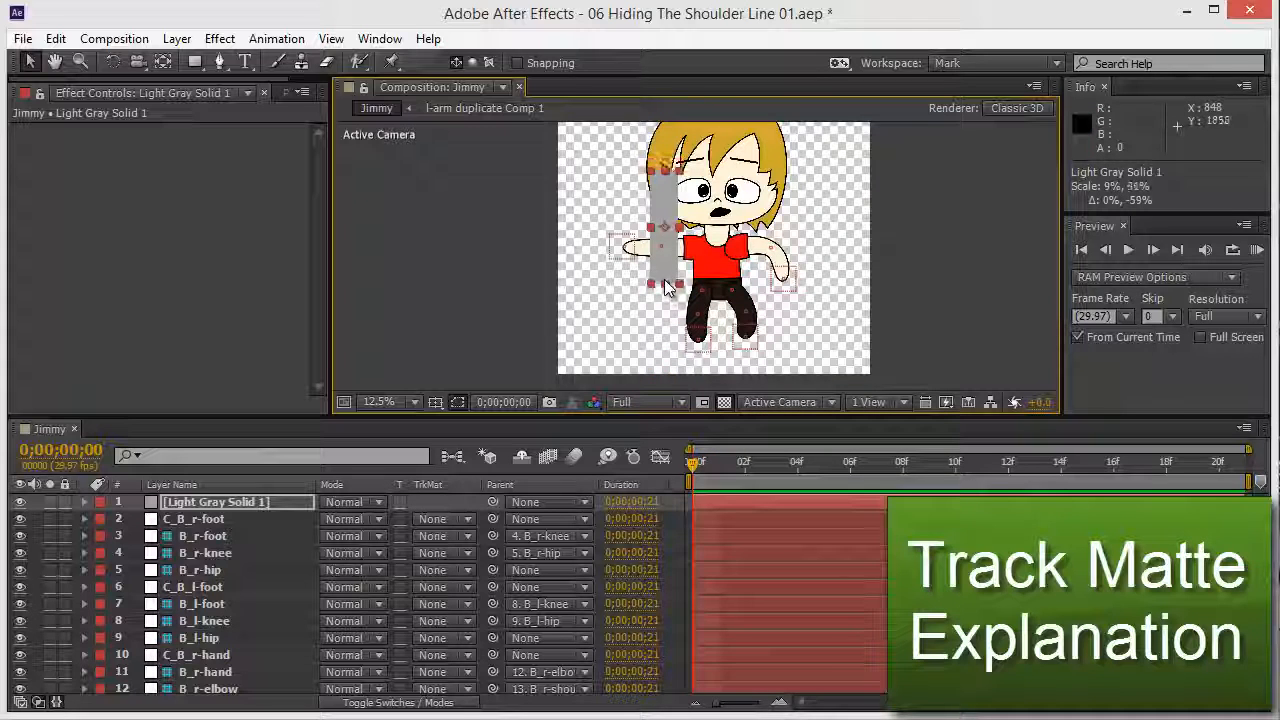
{"action": "left_click_drag", "start_coordinate": [668, 277], "coordinate": [665, 246]}
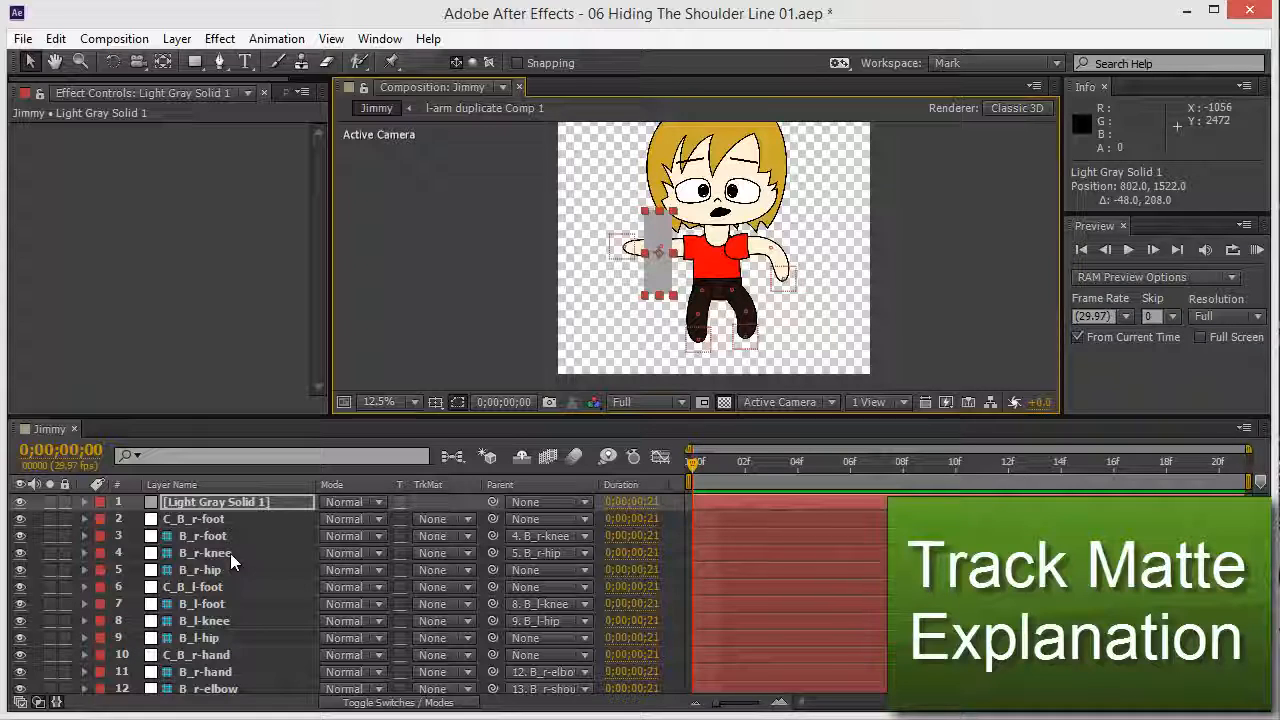
{"action": "key", "text": "grave"}
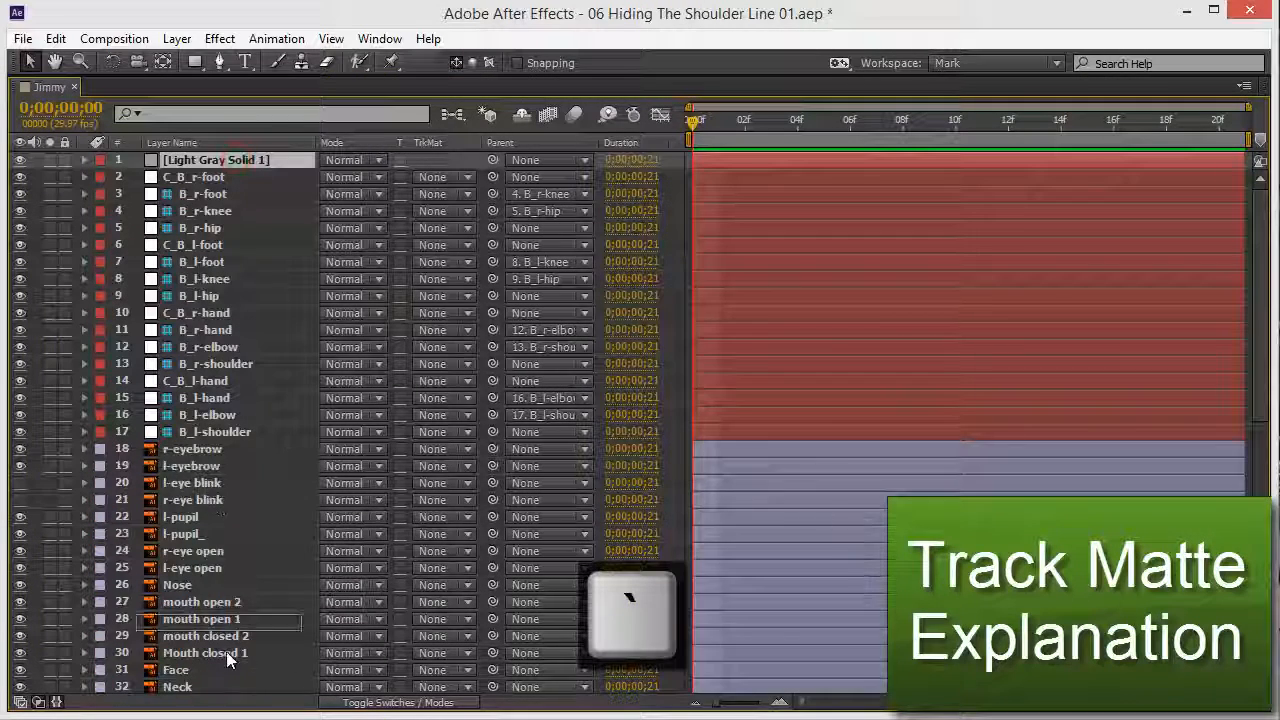
Step: Set l-arm's TrkMat to Alpha Matte 'Light Gray Solid 1', then select the solid
{"action": "scroll", "coordinate": [220, 665], "scroll_direction": "down", "scroll_amount": 8}
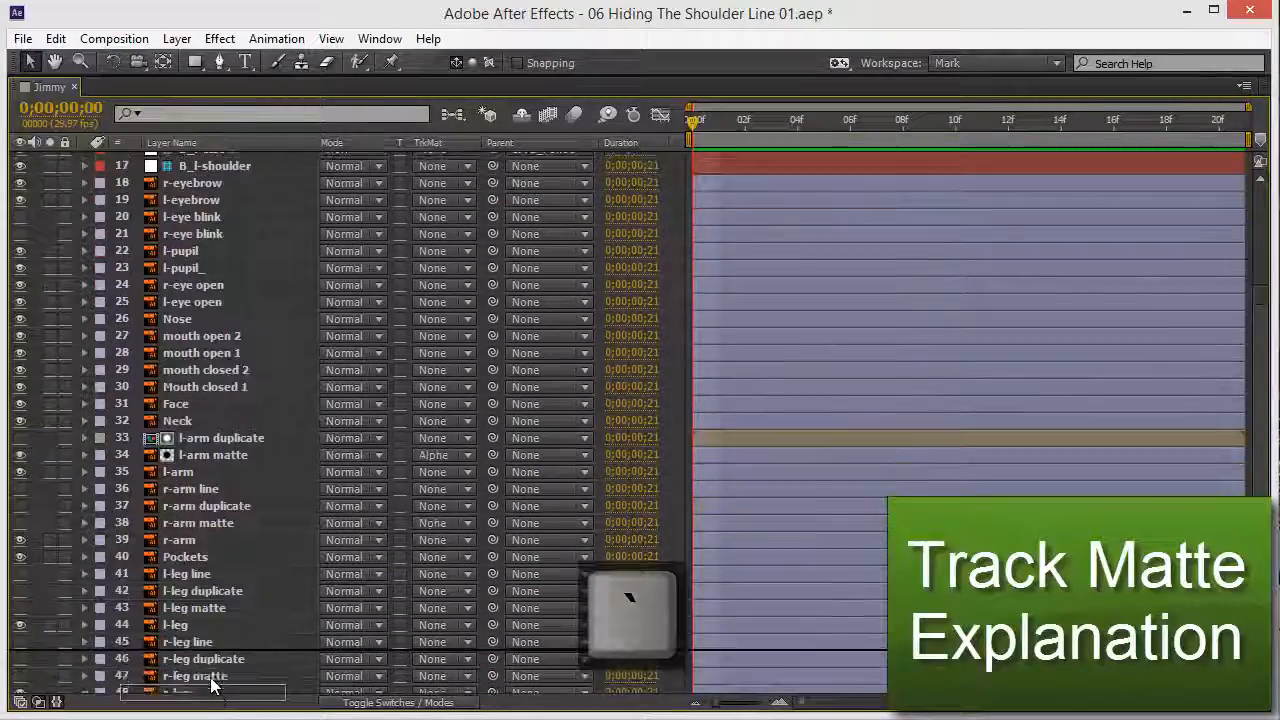
{"action": "scroll", "coordinate": [210, 685], "scroll_direction": "down", "scroll_amount": 2}
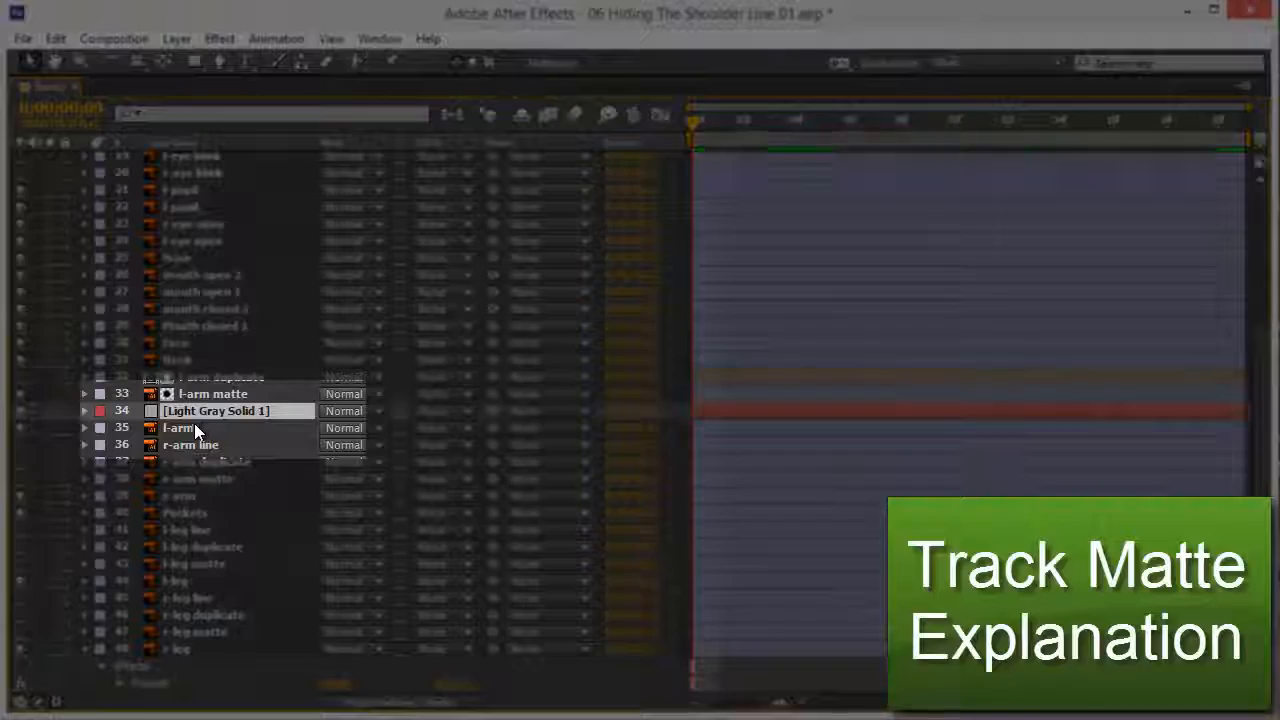
{"action": "key", "text": "grave"}
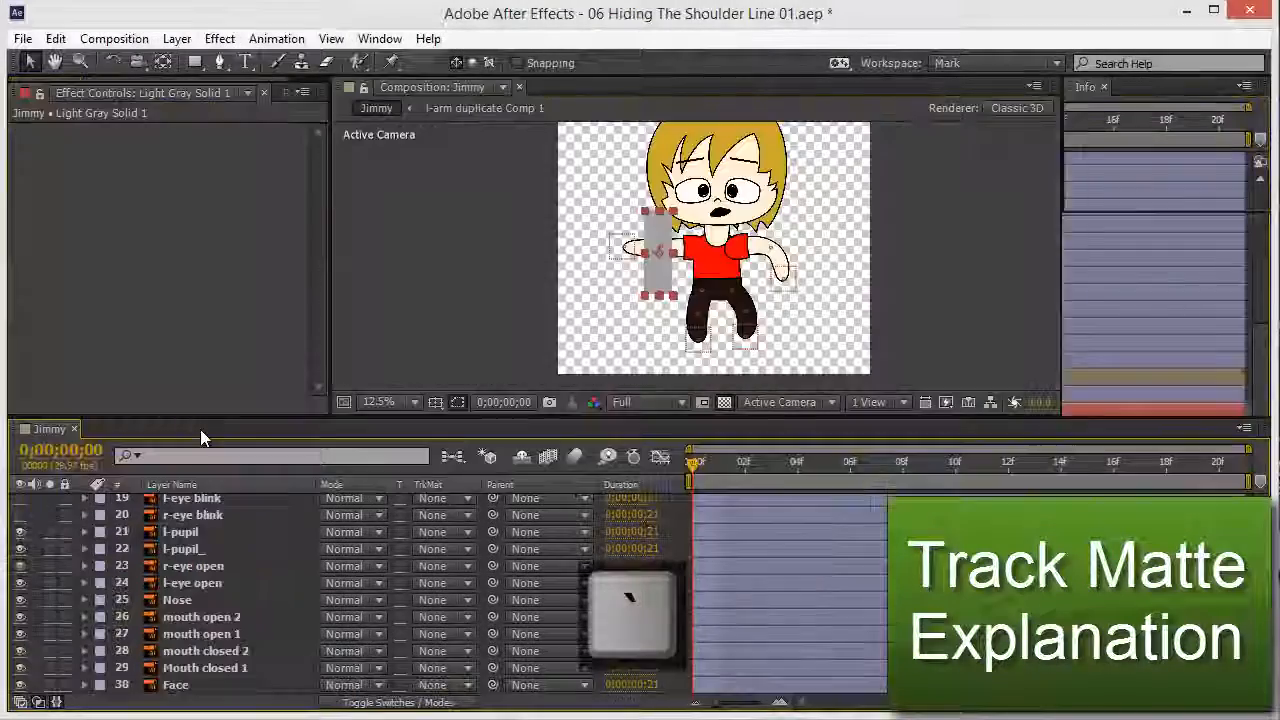
{"action": "scroll", "coordinate": [240, 590], "scroll_direction": "down", "scroll_amount": 5}
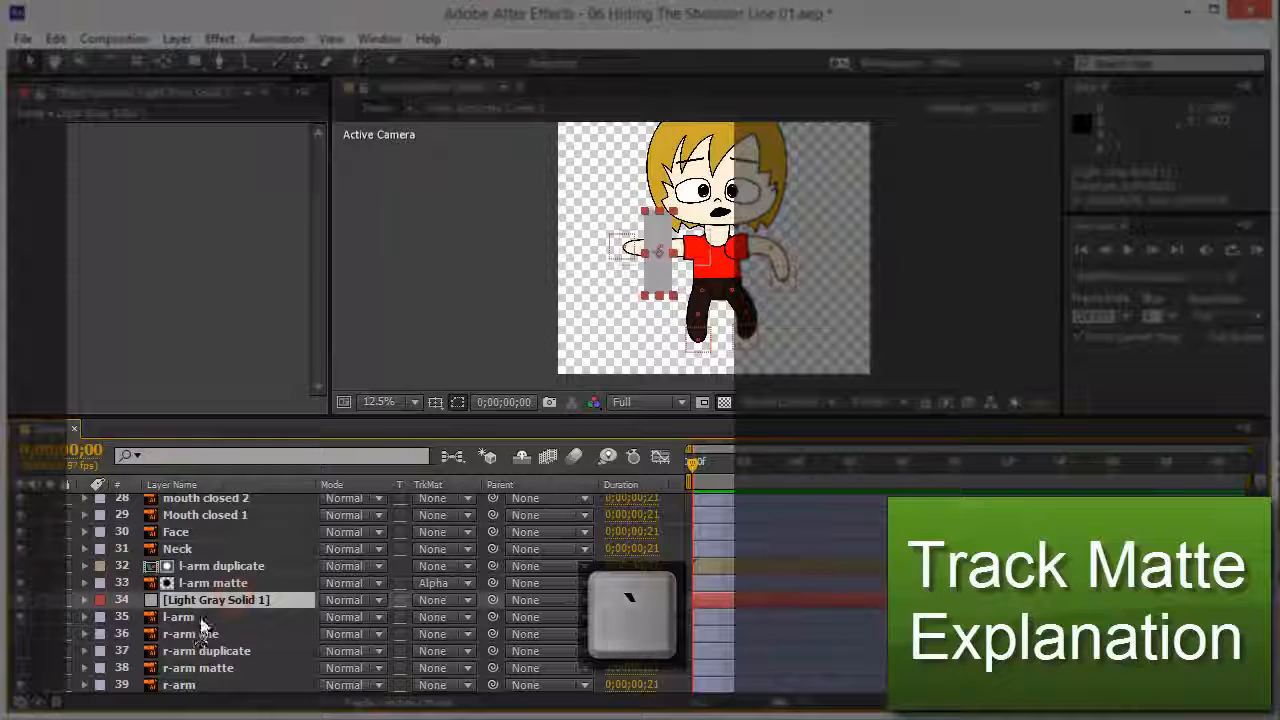
{"action": "left_click", "coordinate": [202, 617]}
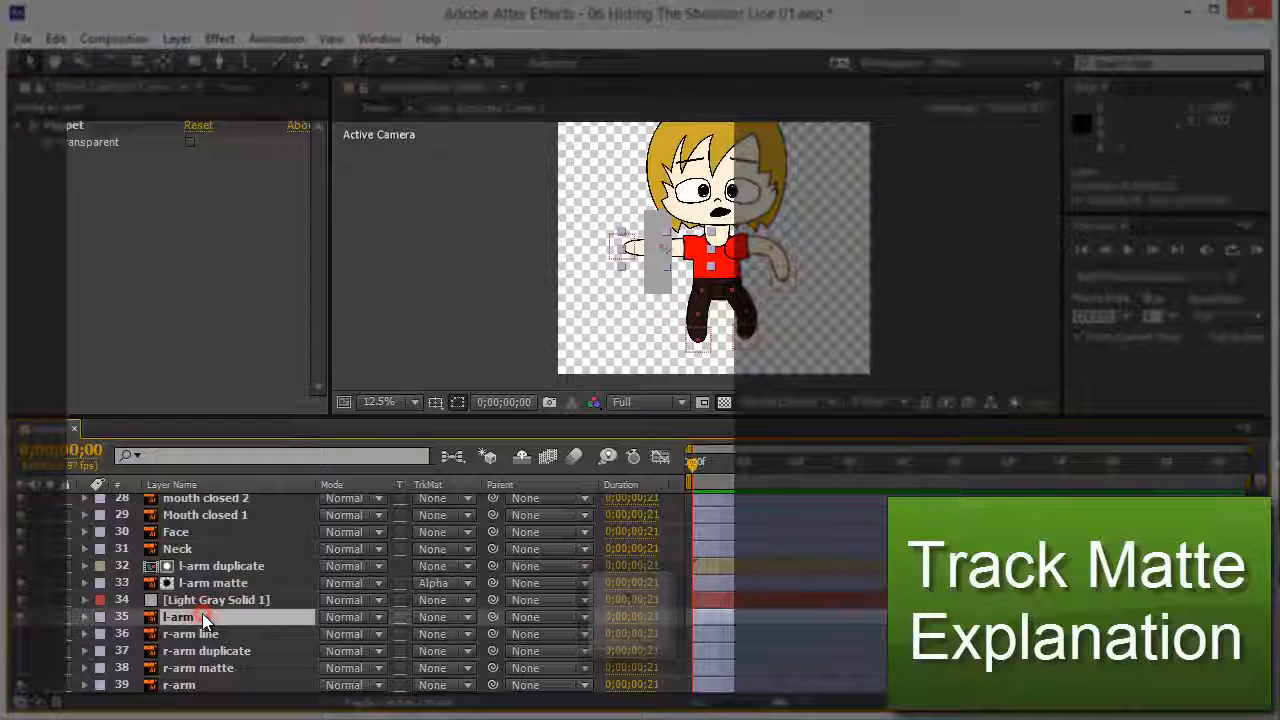
{"action": "left_click", "coordinate": [440, 617]}
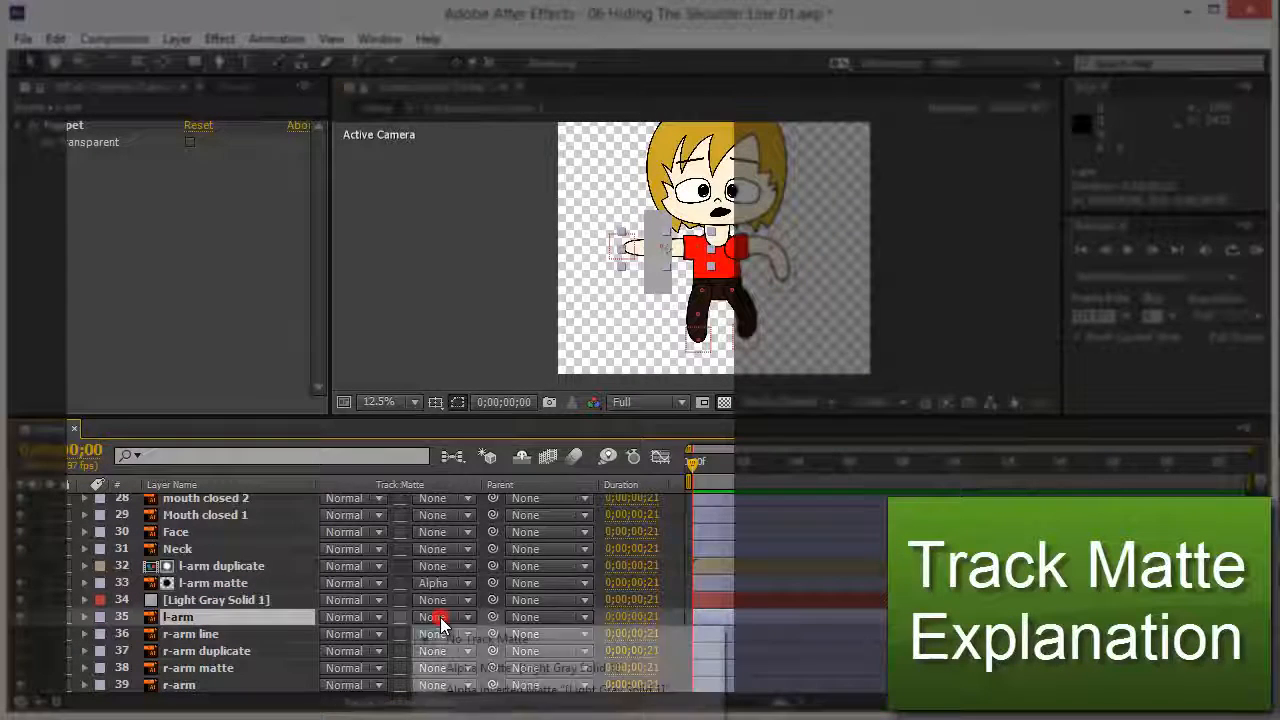
{"action": "left_click", "coordinate": [478, 676]}
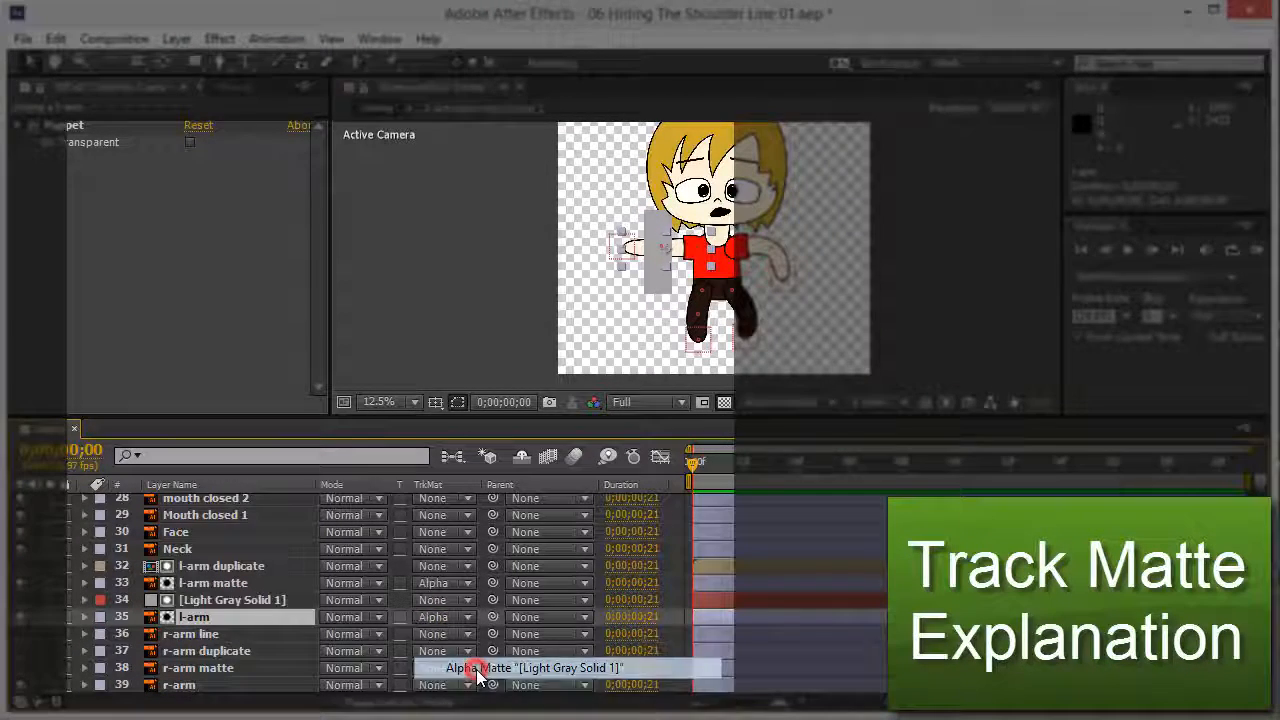
{"action": "scroll", "coordinate": [658, 277], "scroll_direction": "up", "scroll_amount": 1}
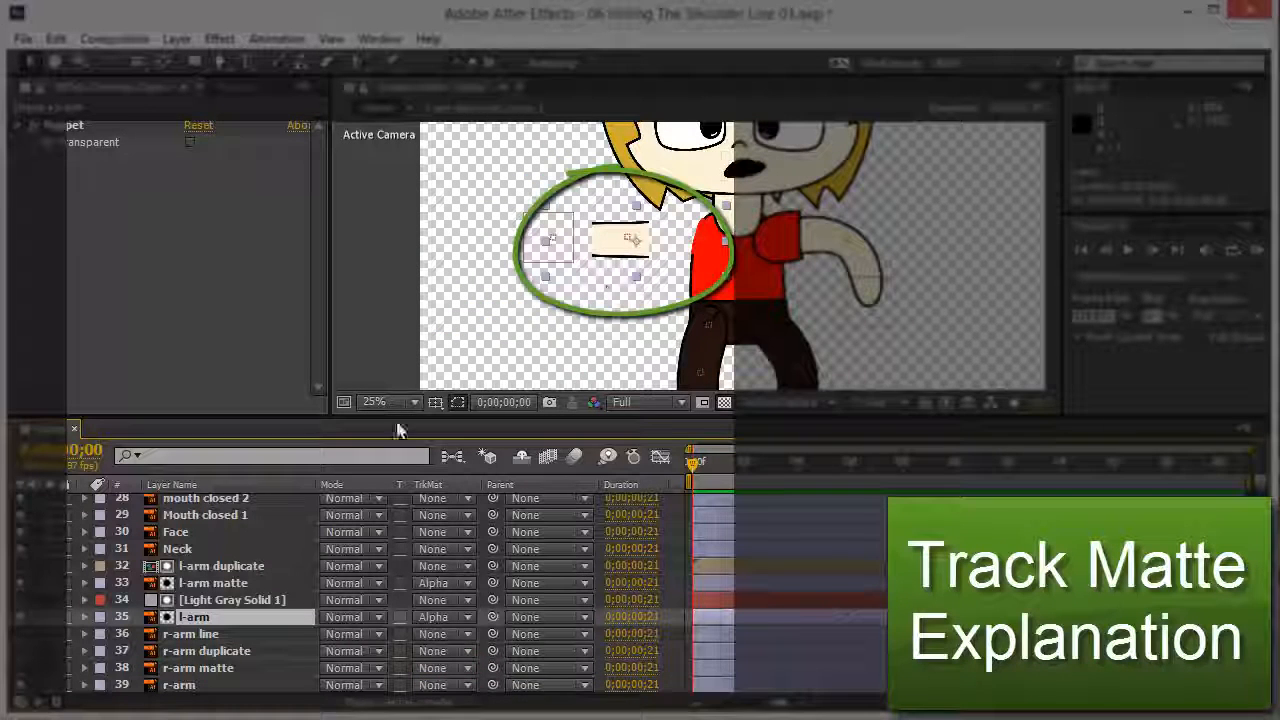
{"action": "left_click", "coordinate": [222, 602]}
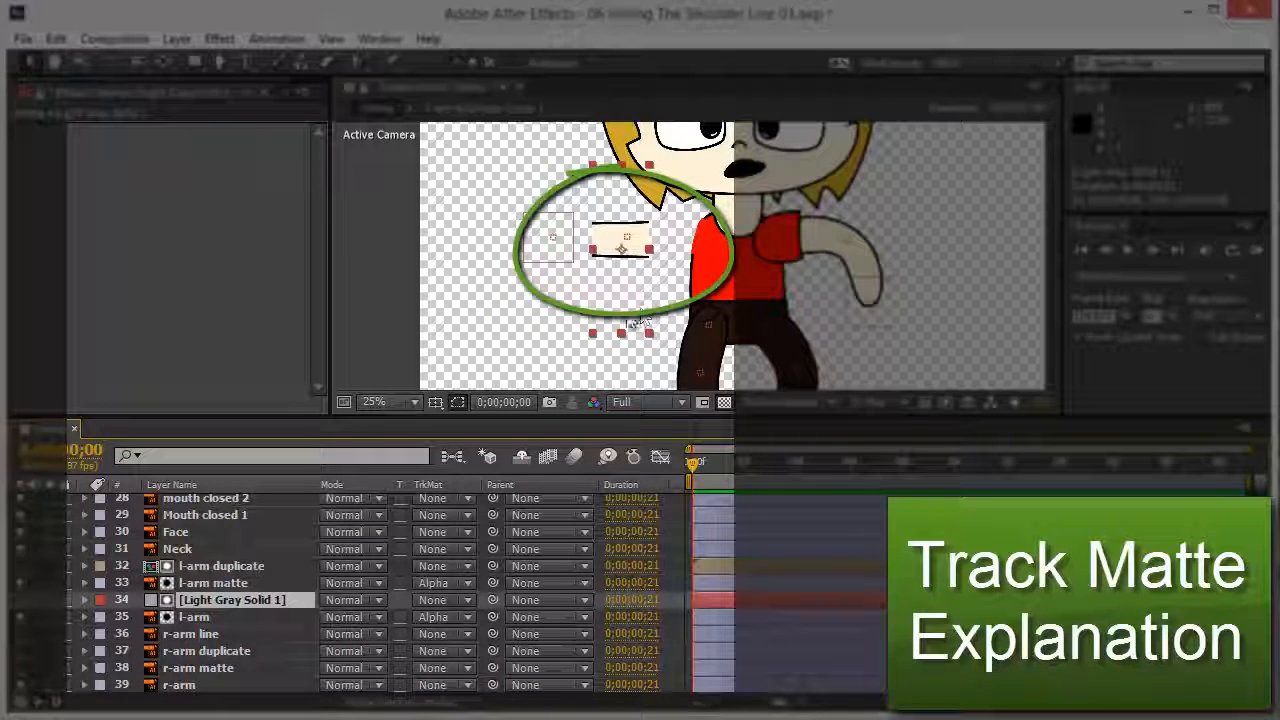
Step: Slide the gray matte along the arm, undo the last move, and place the solid below l-arm
{"action": "mouse_move", "coordinate": [624, 313]}
{"action": "left_mouse_down"}
{"action": "mouse_move", "coordinate": [539, 302]}
{"action": "mouse_move", "coordinate": [605, 322]}
{"action": "mouse_move", "coordinate": [696, 301]}
{"action": "mouse_move", "coordinate": [600, 300]}
{"action": "mouse_move", "coordinate": [665, 320]}
{"action": "mouse_move", "coordinate": [630, 305]}
{"action": "mouse_move", "coordinate": [683, 300]}
{"action": "left_mouse_up"}
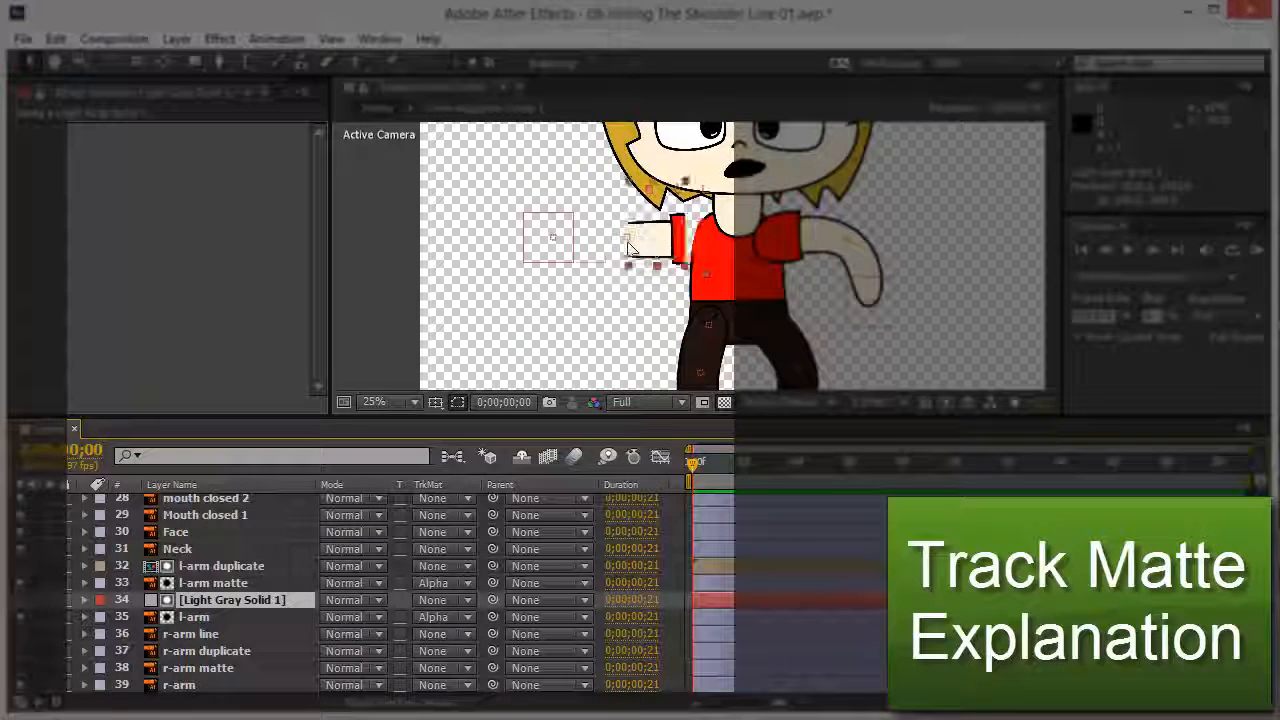
{"action": "mouse_move", "coordinate": [598, 232]}
{"action": "left_mouse_down"}
{"action": "mouse_move", "coordinate": [586, 234]}
{"action": "mouse_move", "coordinate": [617, 233]}
{"action": "left_mouse_up"}
{"action": "left_click_drag", "start_coordinate": [630, 335], "coordinate": [623, 300]}
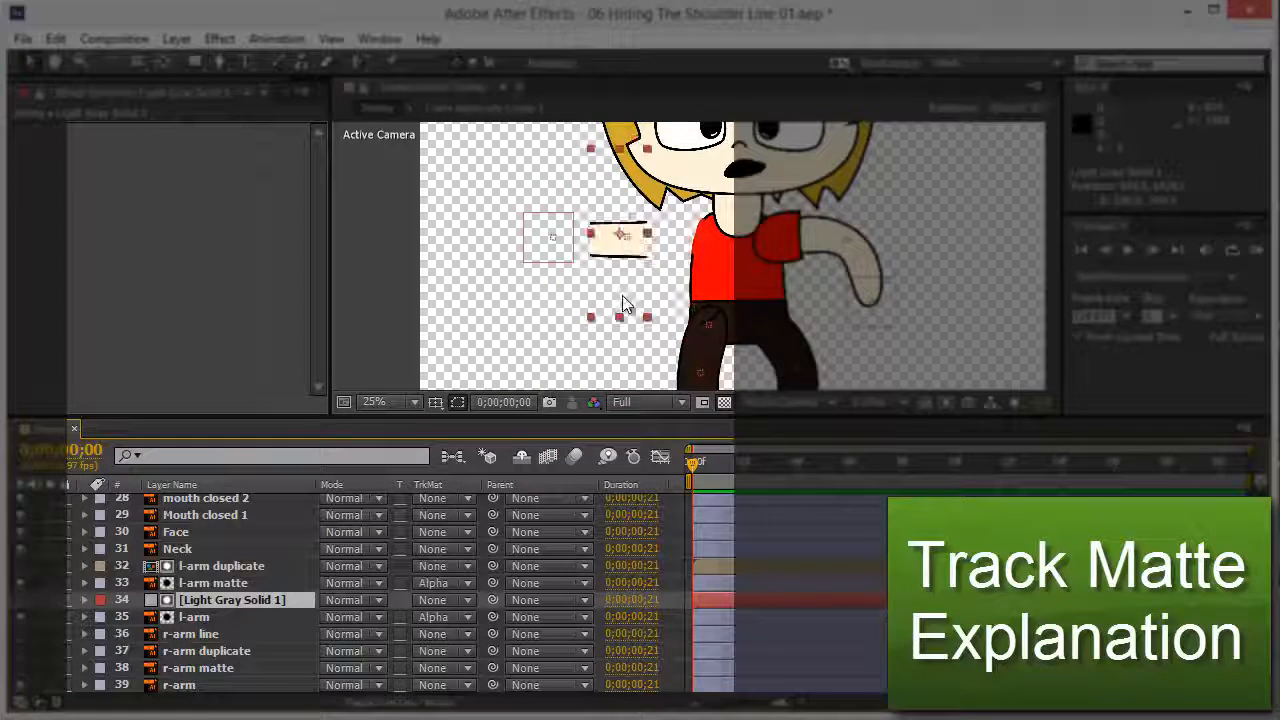
{"action": "left_click", "coordinate": [263, 610]}
{"action": "key", "text": "ctrl+z"}
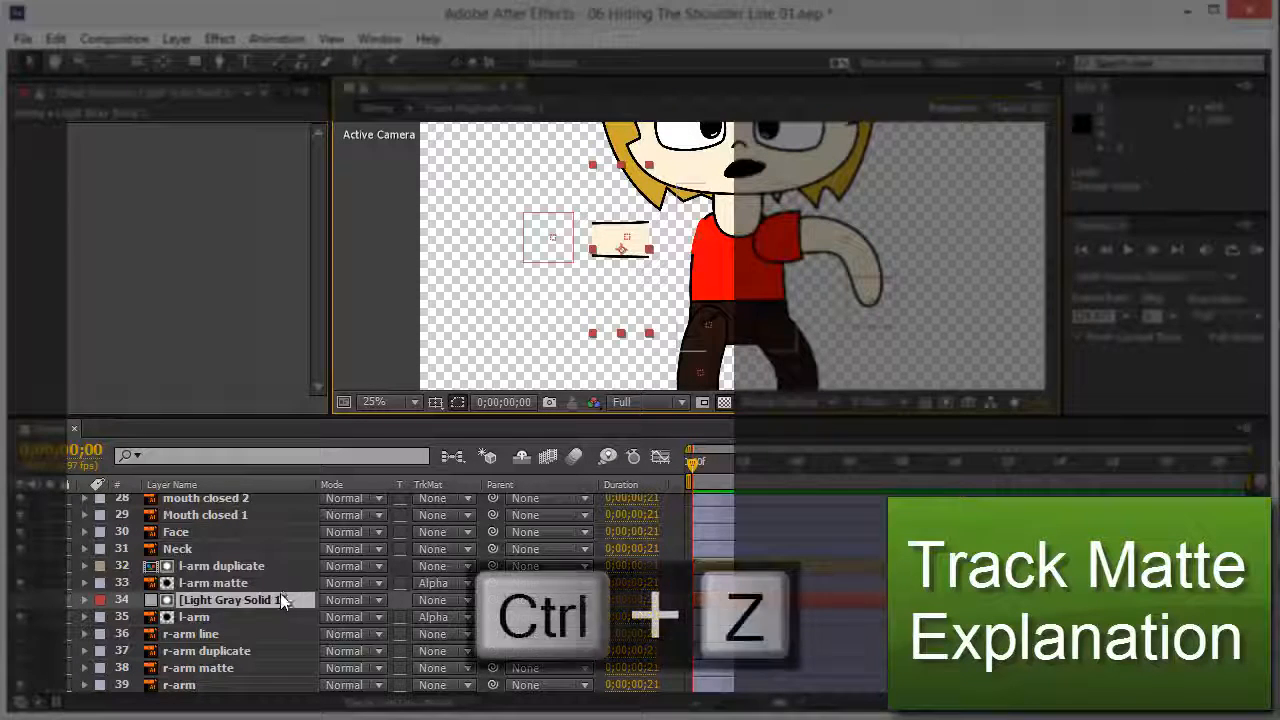
{"action": "left_click", "coordinate": [242, 599]}
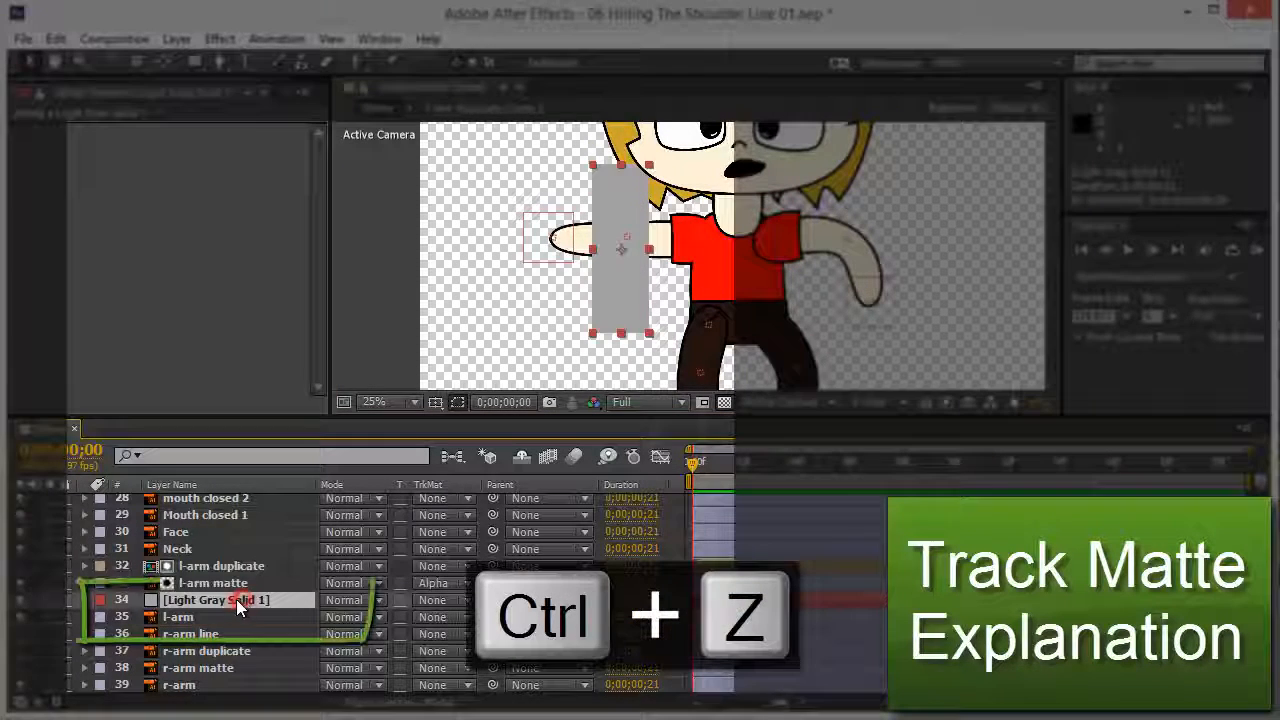
{"action": "left_click_drag", "start_coordinate": [234, 619], "coordinate": [234, 621]}
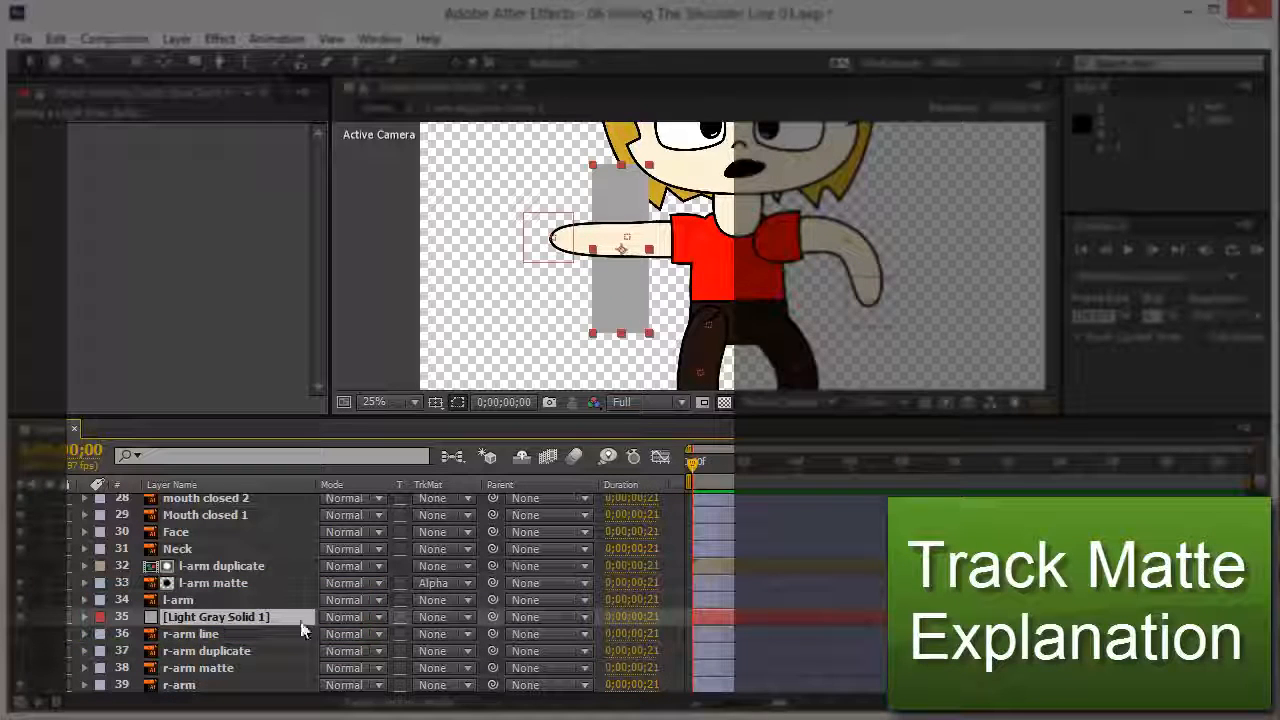
Step: Set the gray solid's TrkMat to Alpha Matte from l-arm and move it around to test
{"action": "left_click", "coordinate": [450, 618]}
{"action": "left_click", "coordinate": [470, 672]}
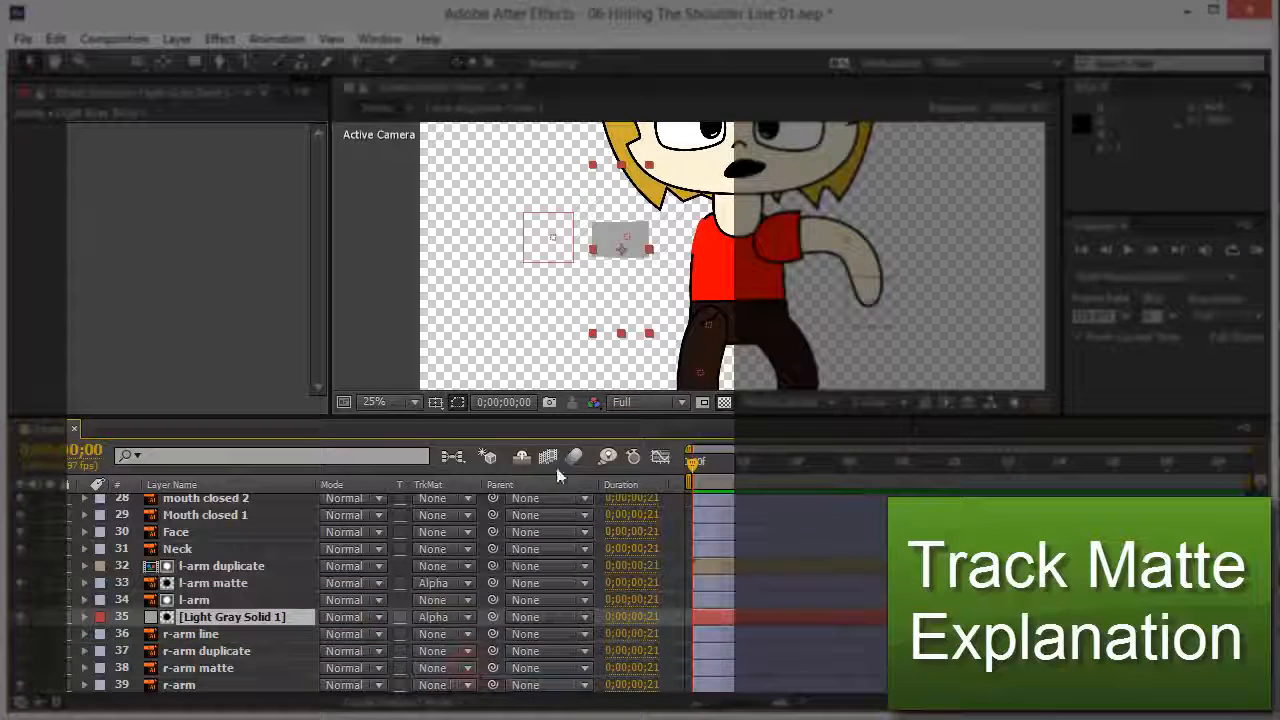
{"action": "left_click_drag", "start_coordinate": [584, 306], "coordinate": [669, 311]}
{"action": "left_click_drag", "start_coordinate": [632, 264], "coordinate": [613, 222]}
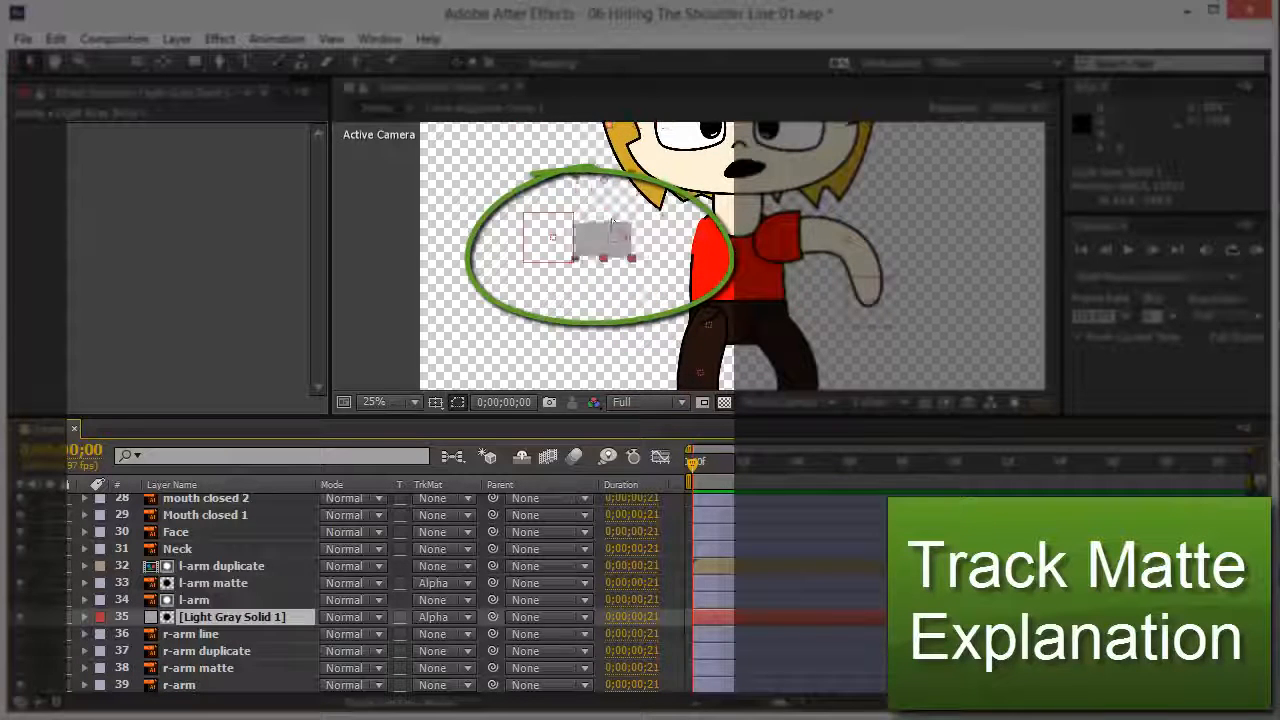
{"action": "left_click_drag", "start_coordinate": [670, 320], "coordinate": [623, 304]}
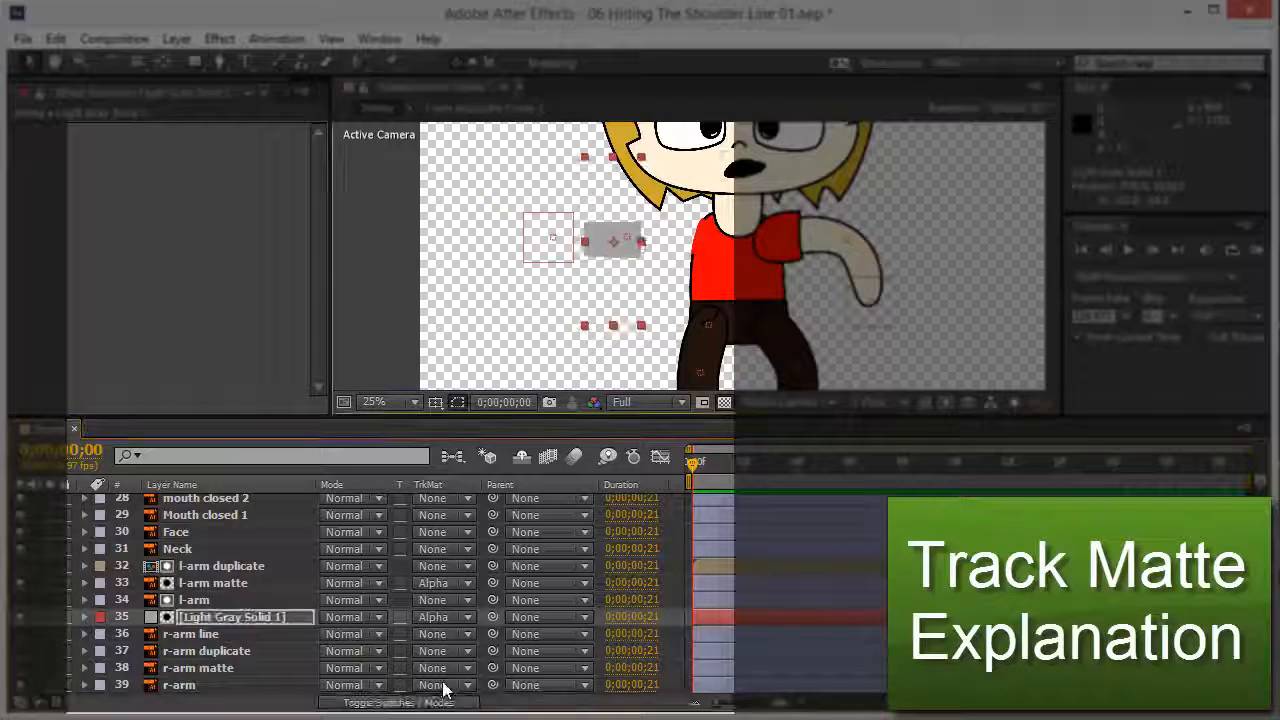
Step: Switch the gray solid to Alpha Inverted Matte and reposition it beside the arm
{"action": "left_click", "coordinate": [445, 617]}
{"action": "left_click", "coordinate": [480, 689]}
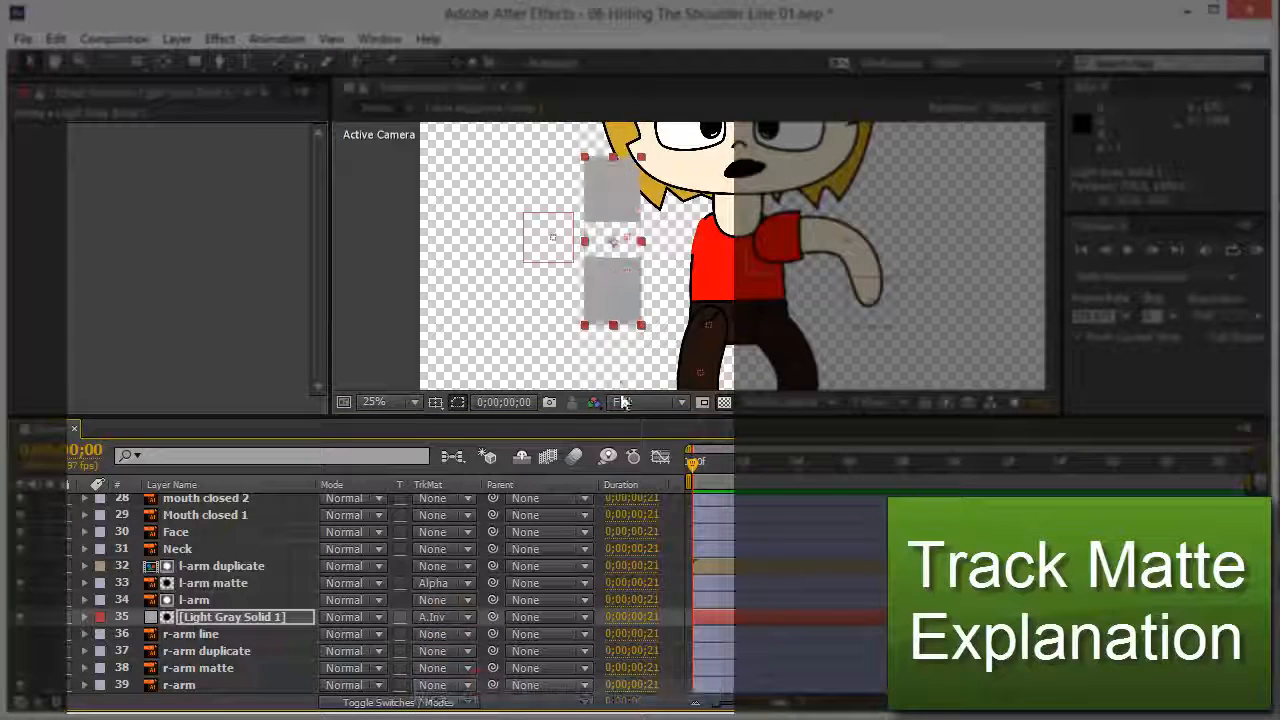
{"action": "left_click_drag", "start_coordinate": [609, 288], "coordinate": [639, 274]}
{"action": "mouse_move", "coordinate": [575, 288]}
{"action": "left_mouse_down"}
{"action": "mouse_move", "coordinate": [671, 285]}
{"action": "mouse_move", "coordinate": [557, 290]}
{"action": "mouse_move", "coordinate": [628, 276]}
{"action": "mouse_move", "coordinate": [594, 294]}
{"action": "left_mouse_up"}
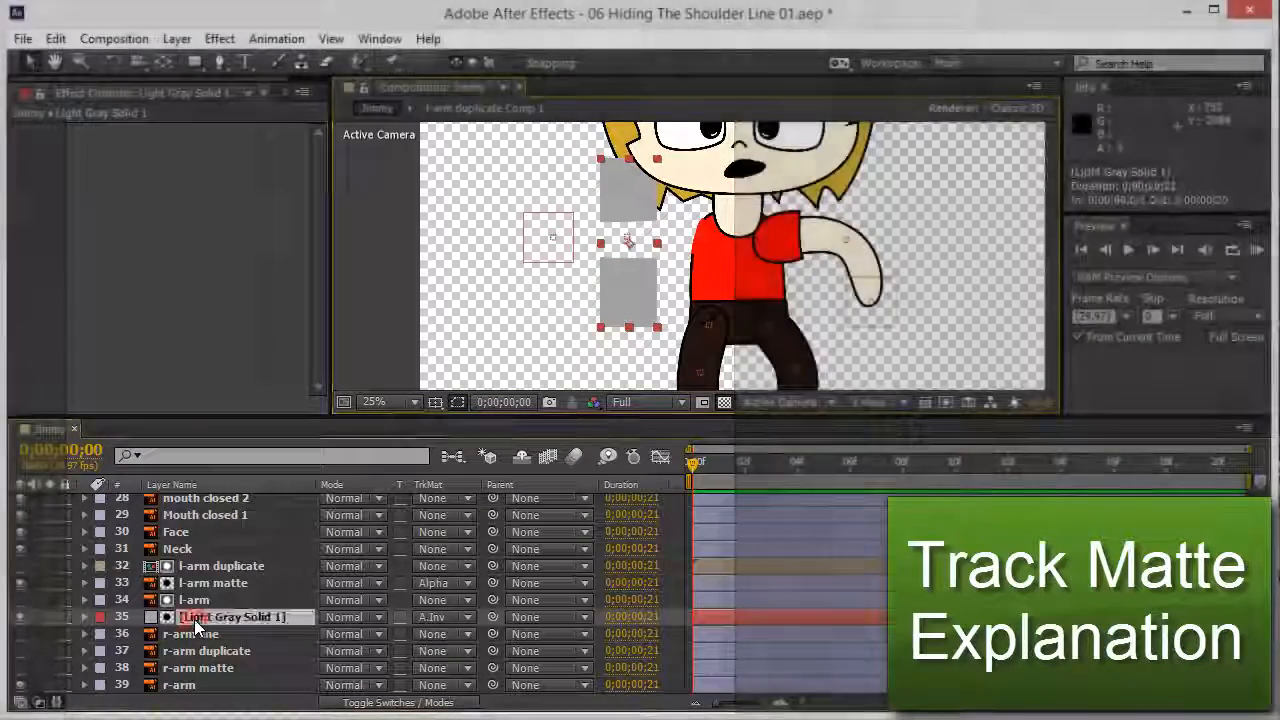
Step: Delete Light Gray Solid 1, make l-arm visible again, and bend the left arm upward with C_B_l-hand
{"action": "key", "text": "Delete"}
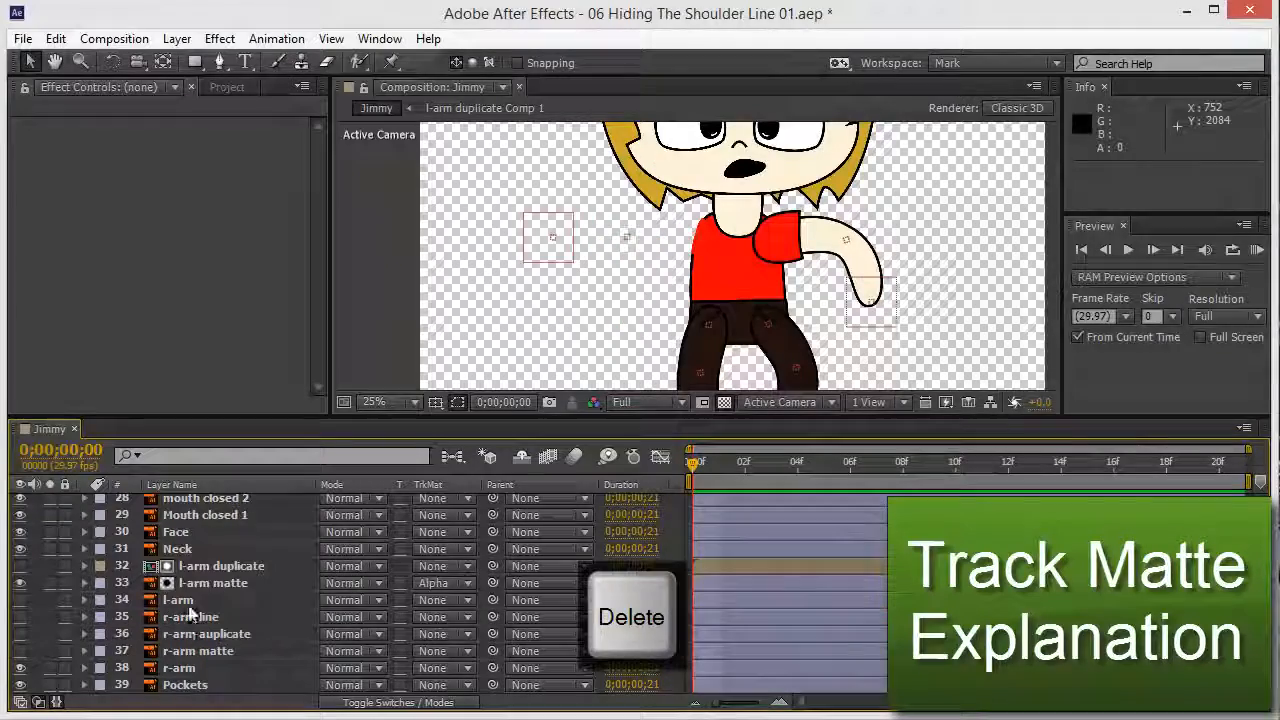
{"action": "left_click", "coordinate": [182, 601]}
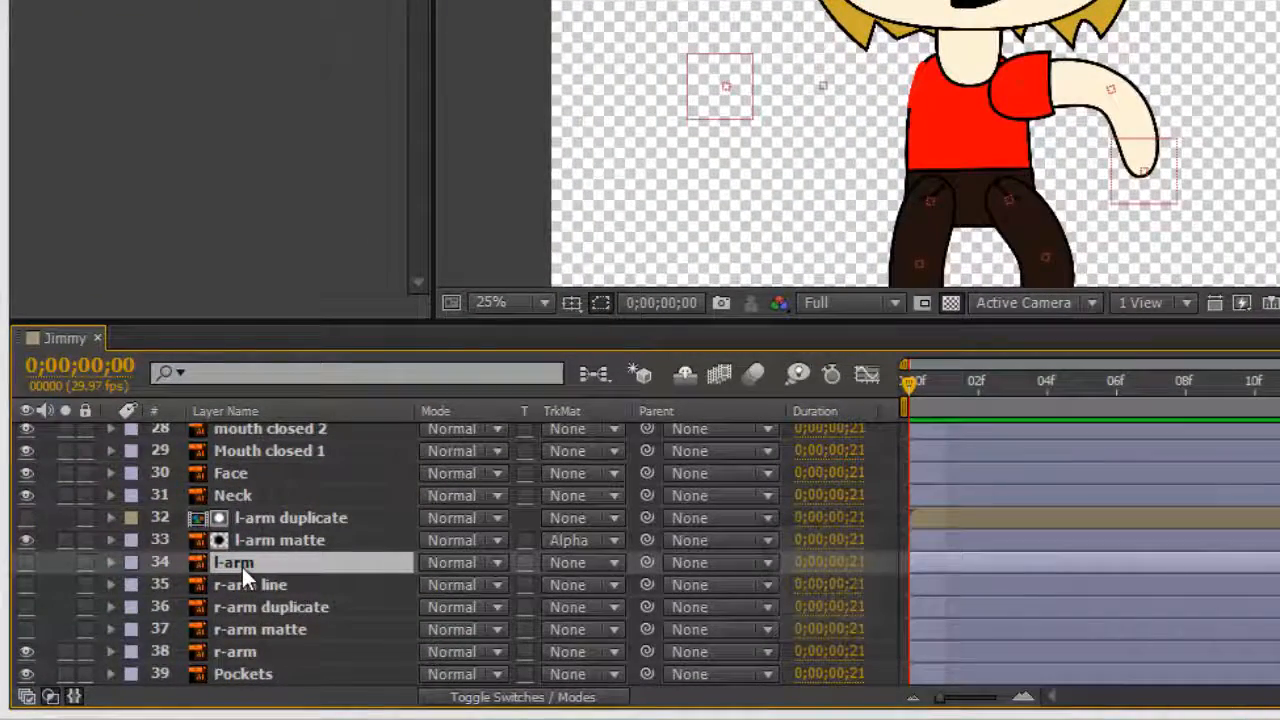
{"action": "left_click", "coordinate": [26, 564]}
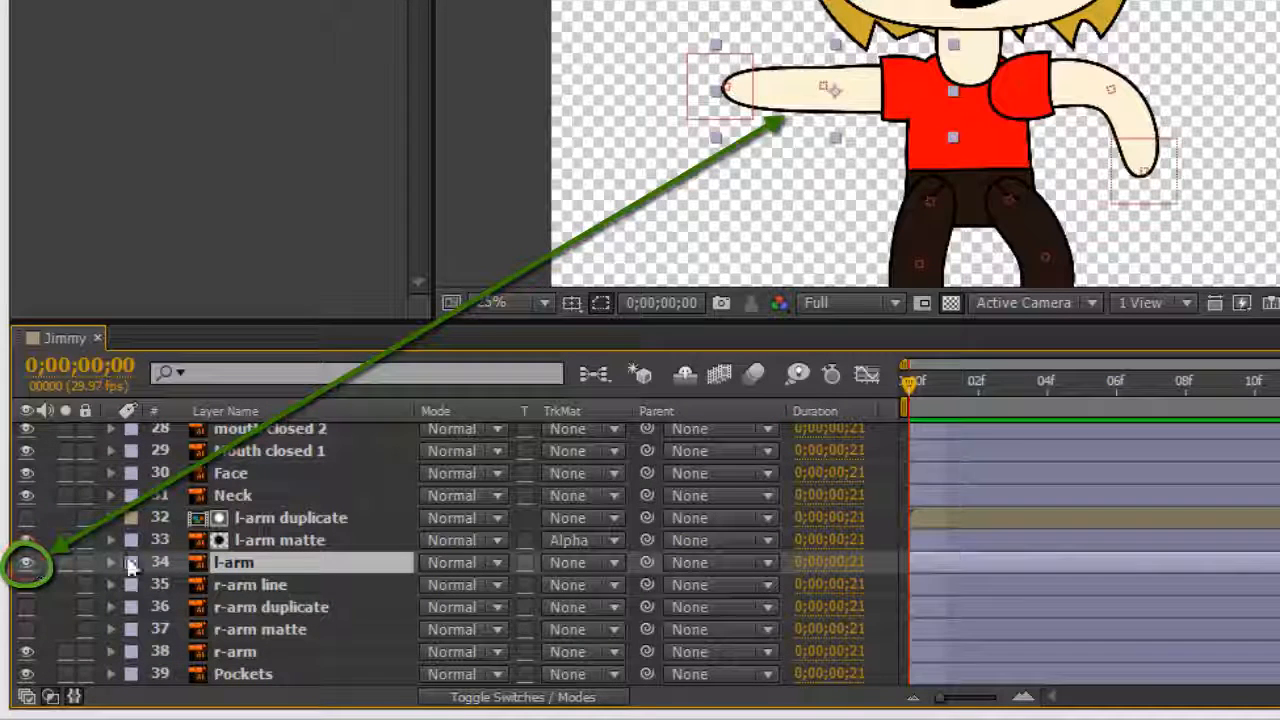
{"action": "left_click", "coordinate": [270, 541]}
{"action": "scroll", "coordinate": [930, 138], "scroll_direction": "up", "scroll_amount": 2}
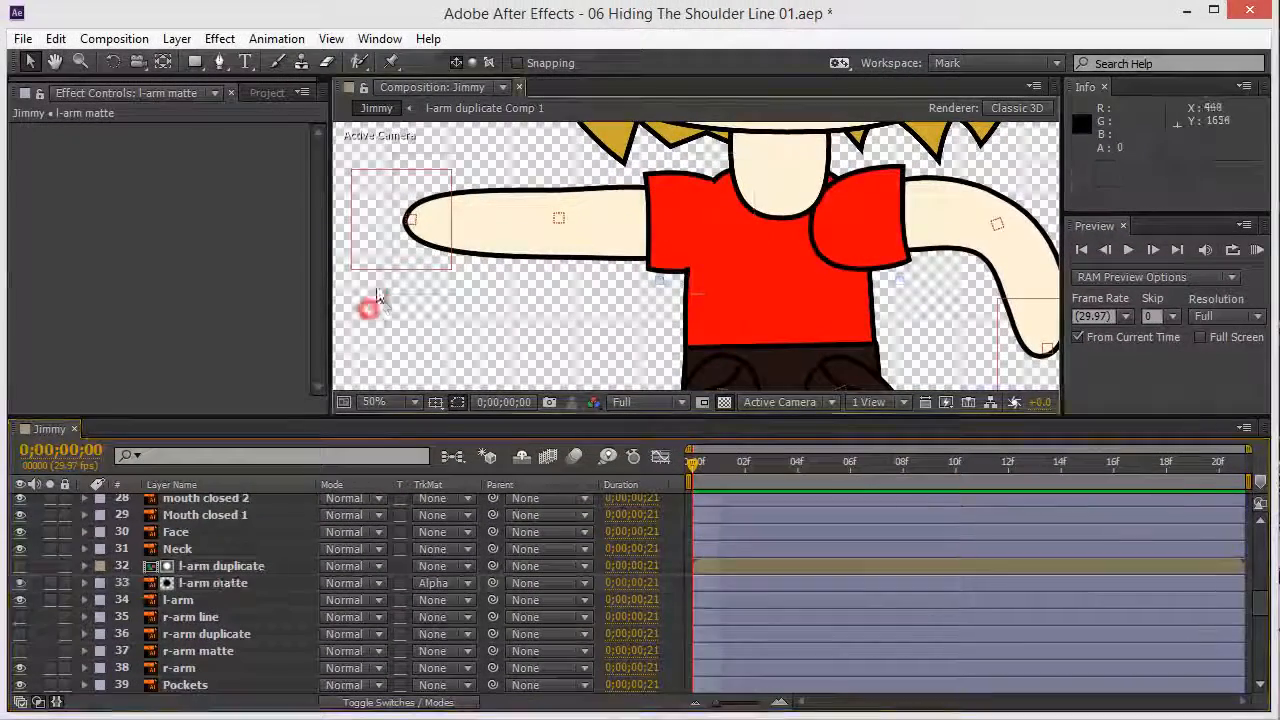
{"action": "left_click_drag", "start_coordinate": [378, 297], "coordinate": [420, 367]}
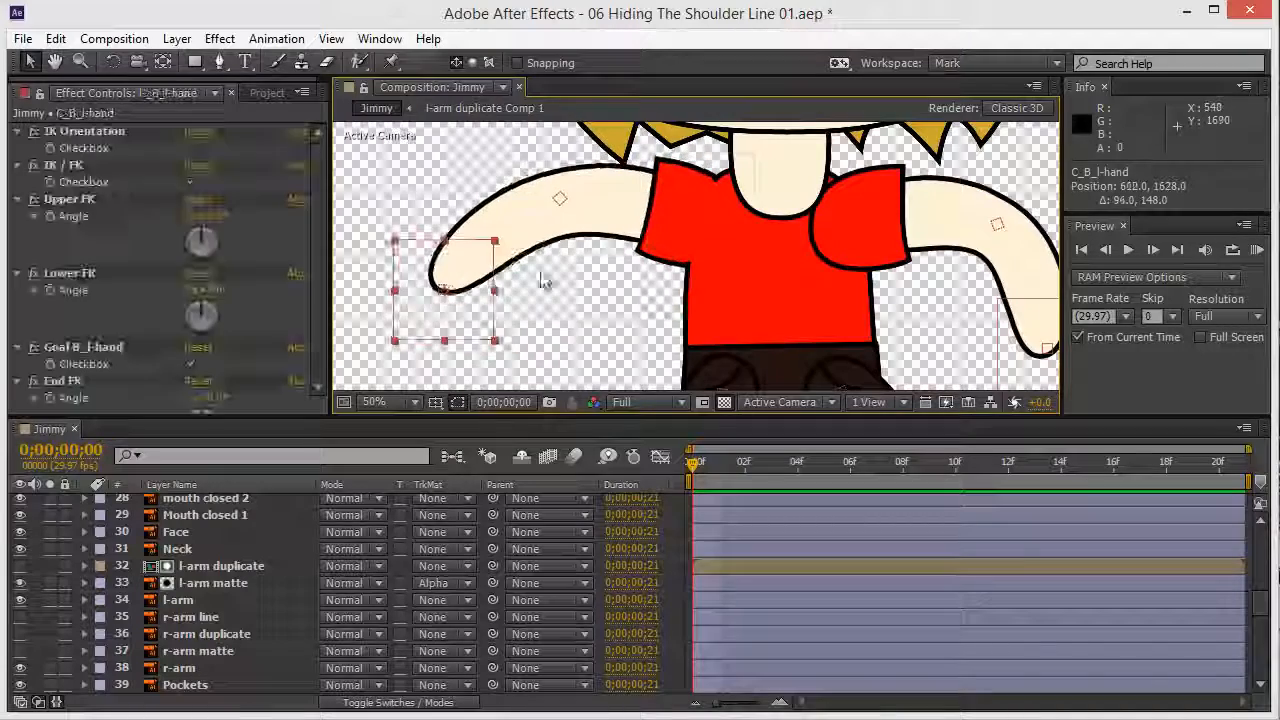
{"action": "left_click_drag", "start_coordinate": [701, 268], "coordinate": [491, 238]}
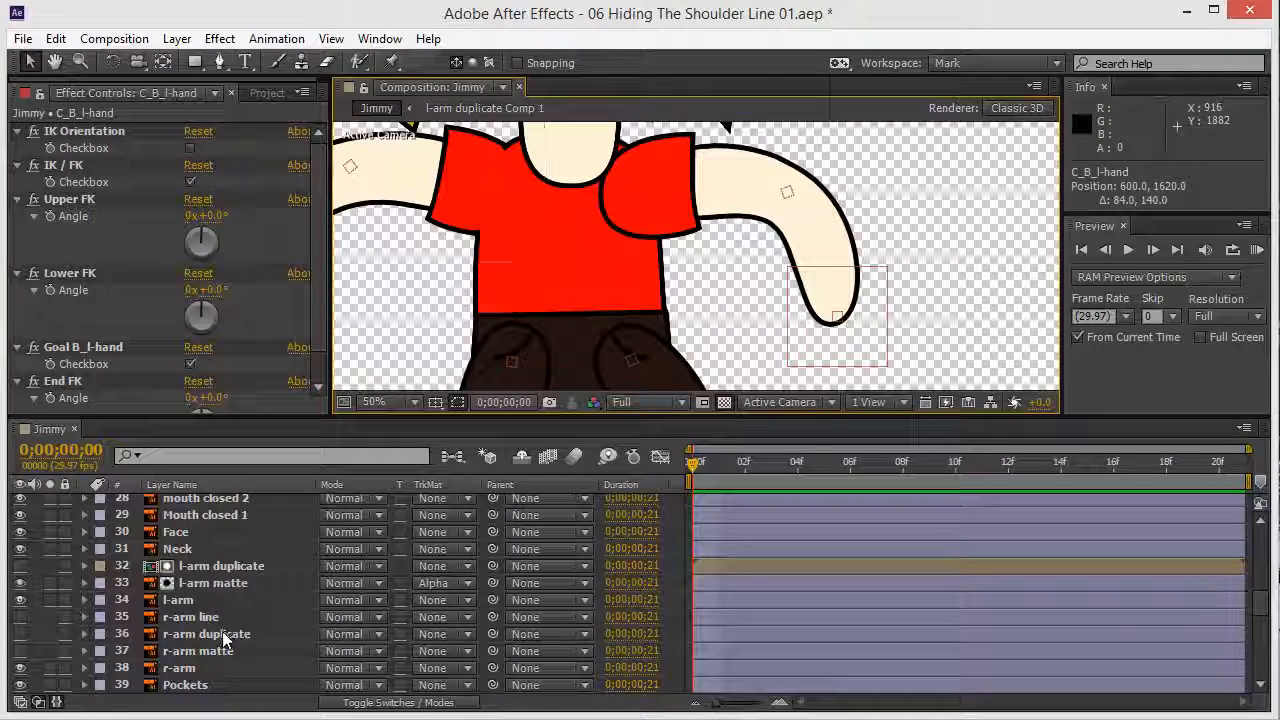
Step: Turn on visibility for the r-arm matte and r-arm duplicate layers
{"action": "left_click", "coordinate": [180, 668]}
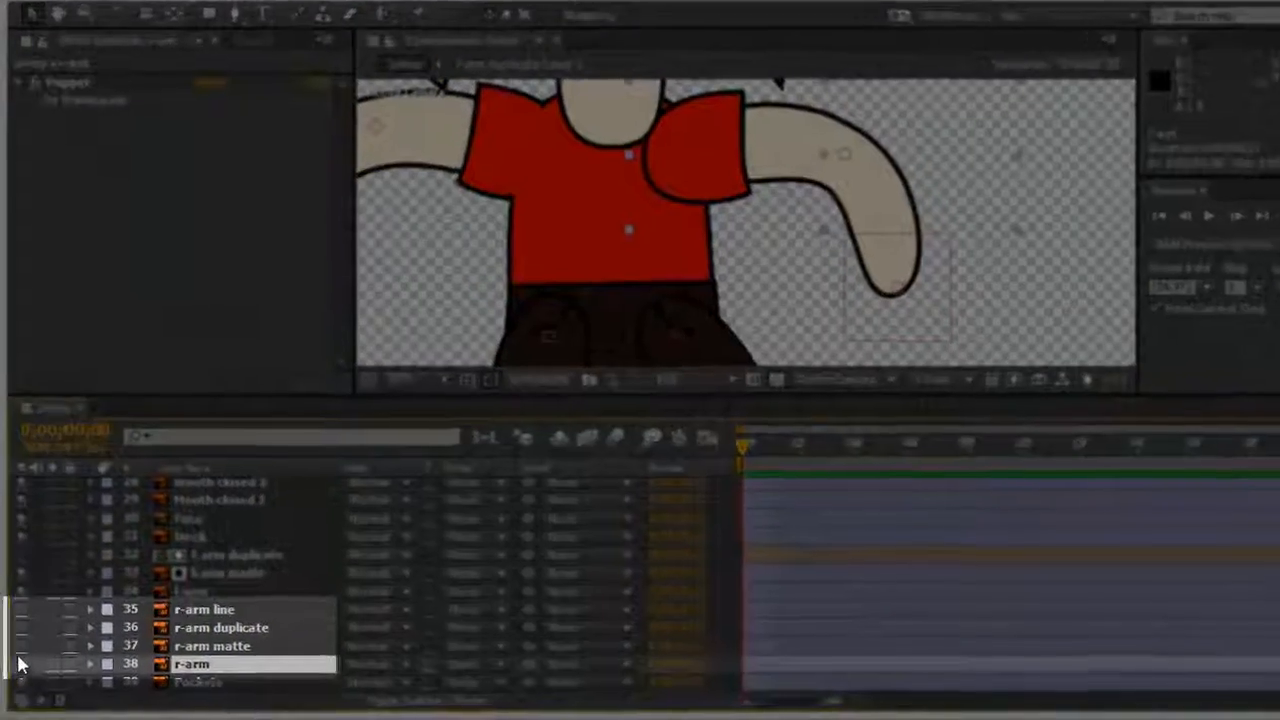
{"action": "left_click", "coordinate": [20, 646]}
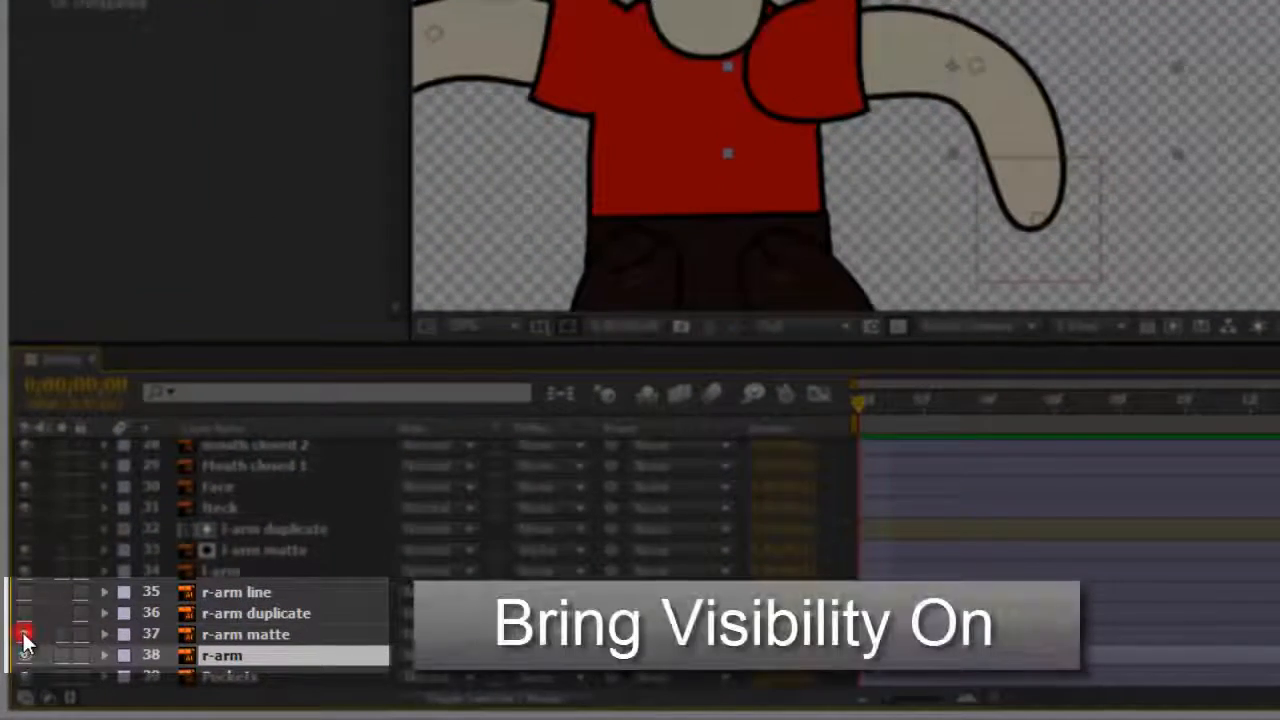
{"action": "left_click", "coordinate": [24, 612]}
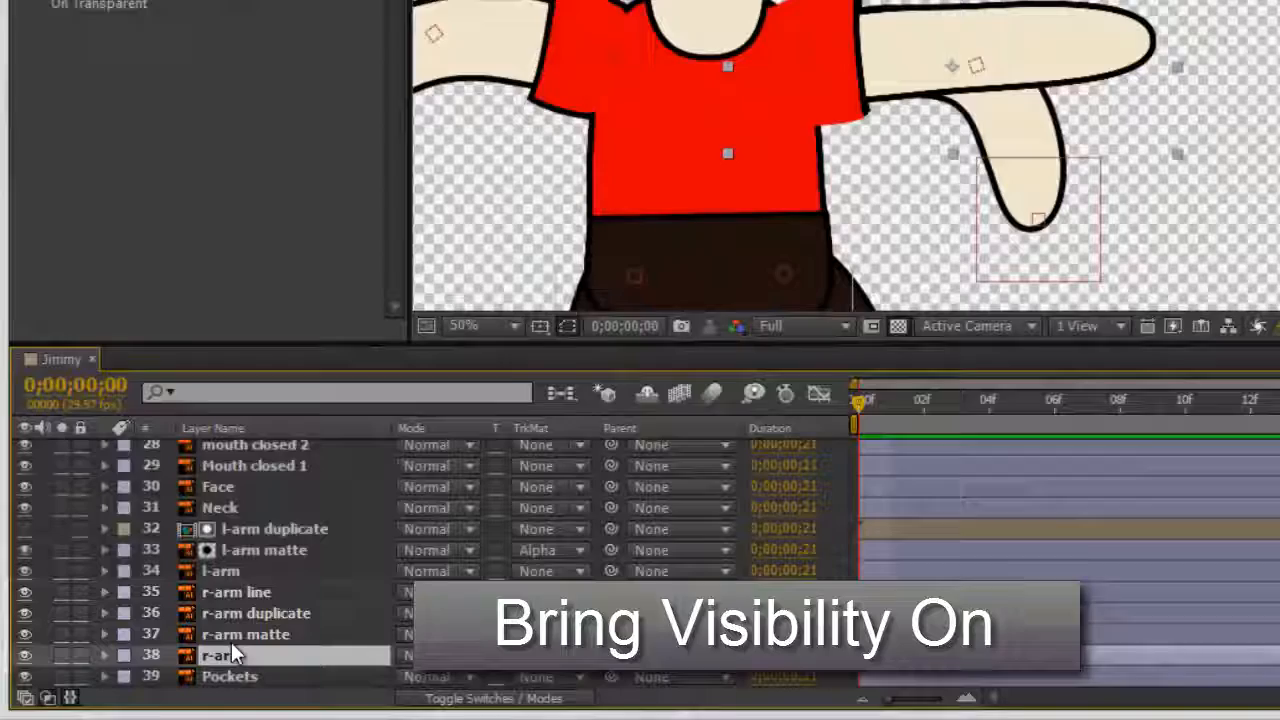
Step: Precompose the r-arm duplicate layer into r-arm duplicate Comp 1
{"action": "left_click", "coordinate": [231, 636]}
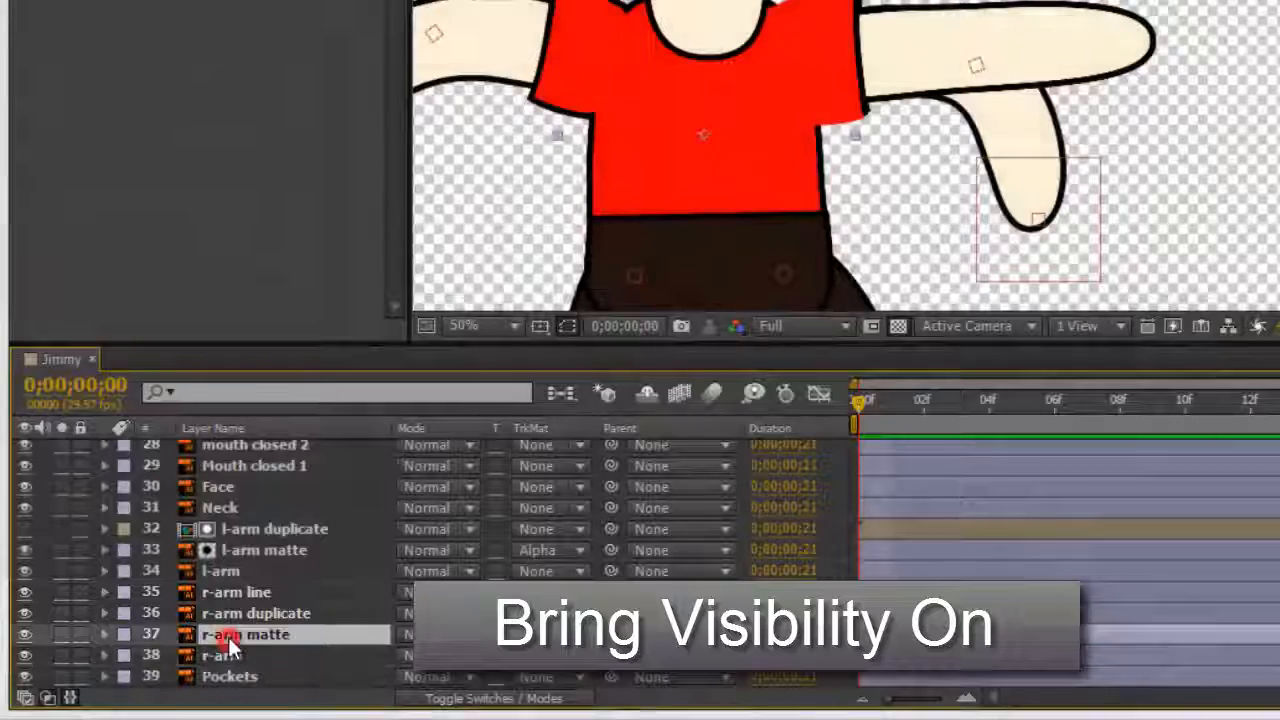
{"action": "left_click", "coordinate": [233, 614]}
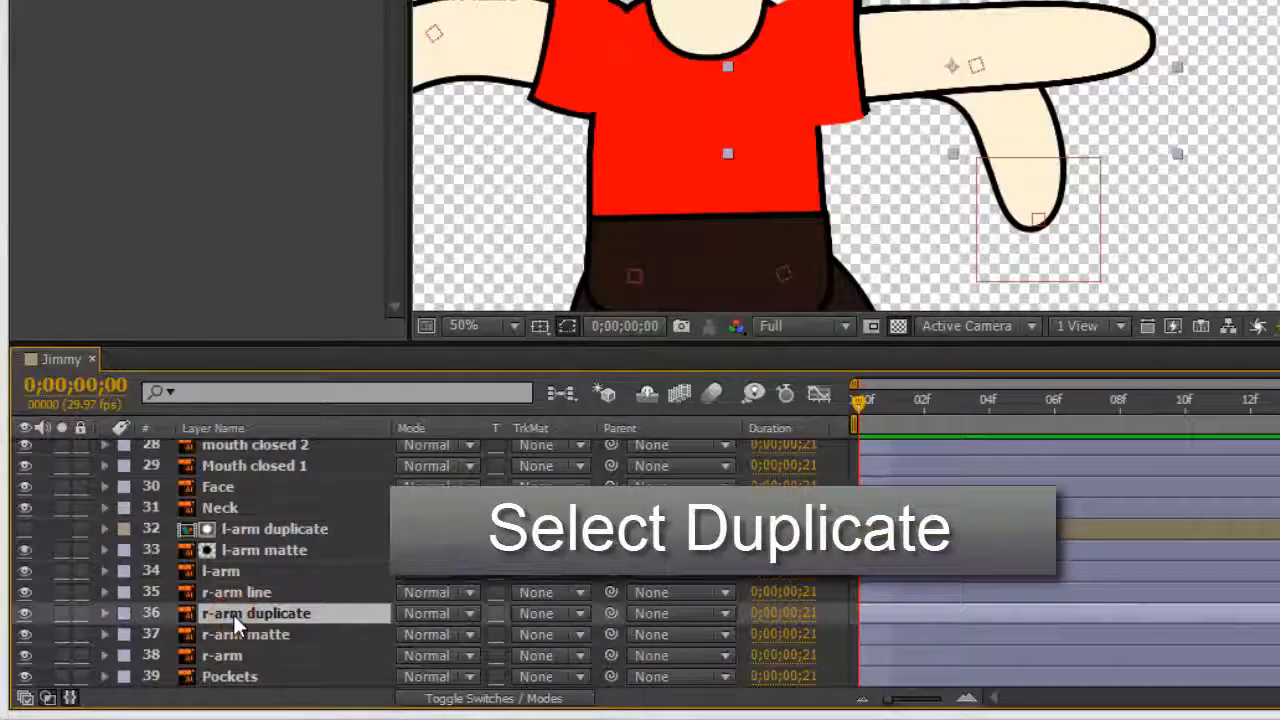
{"action": "key", "text": "ctrl+shift+c"}
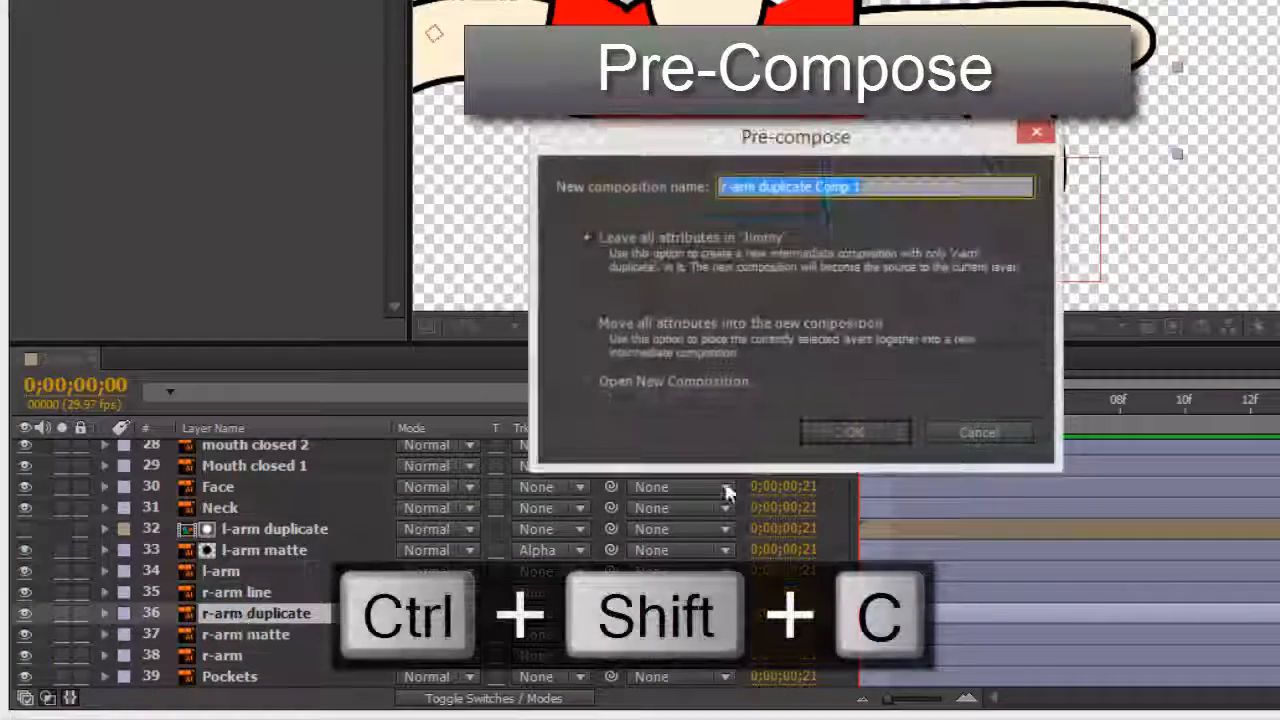
{"action": "left_click", "coordinate": [853, 434]}
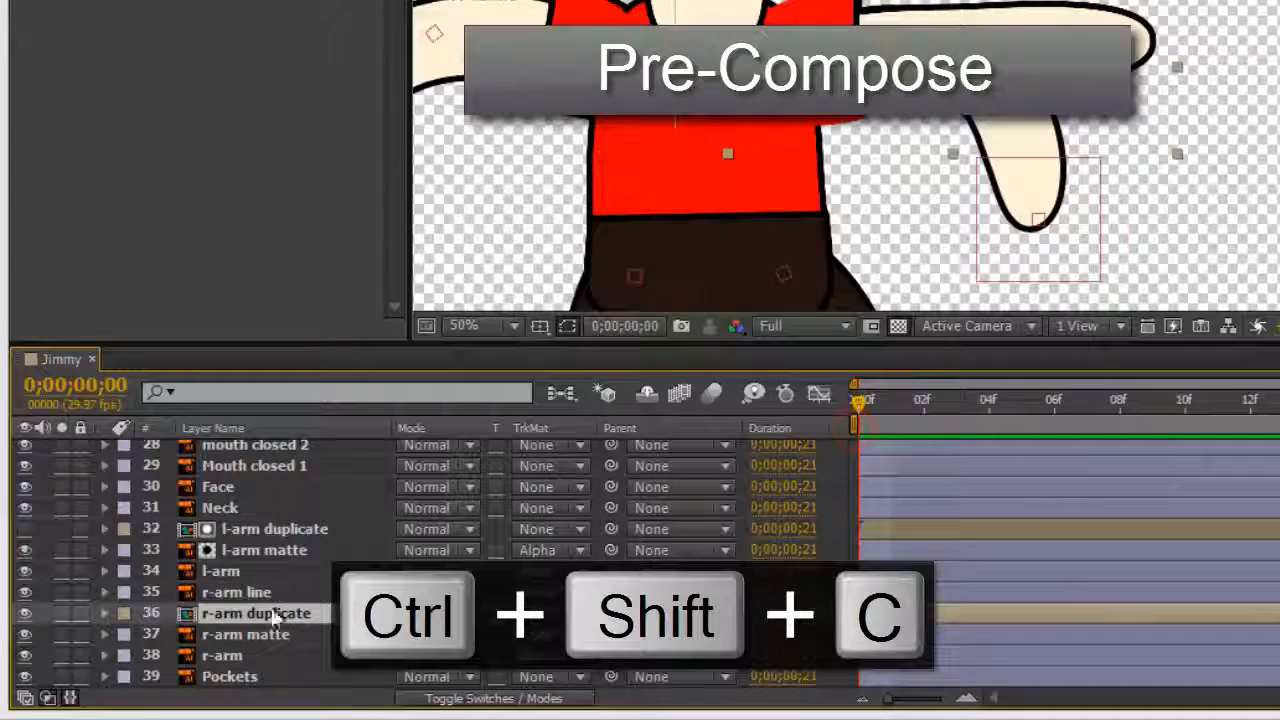
{"action": "left_click", "coordinate": [231, 590]}
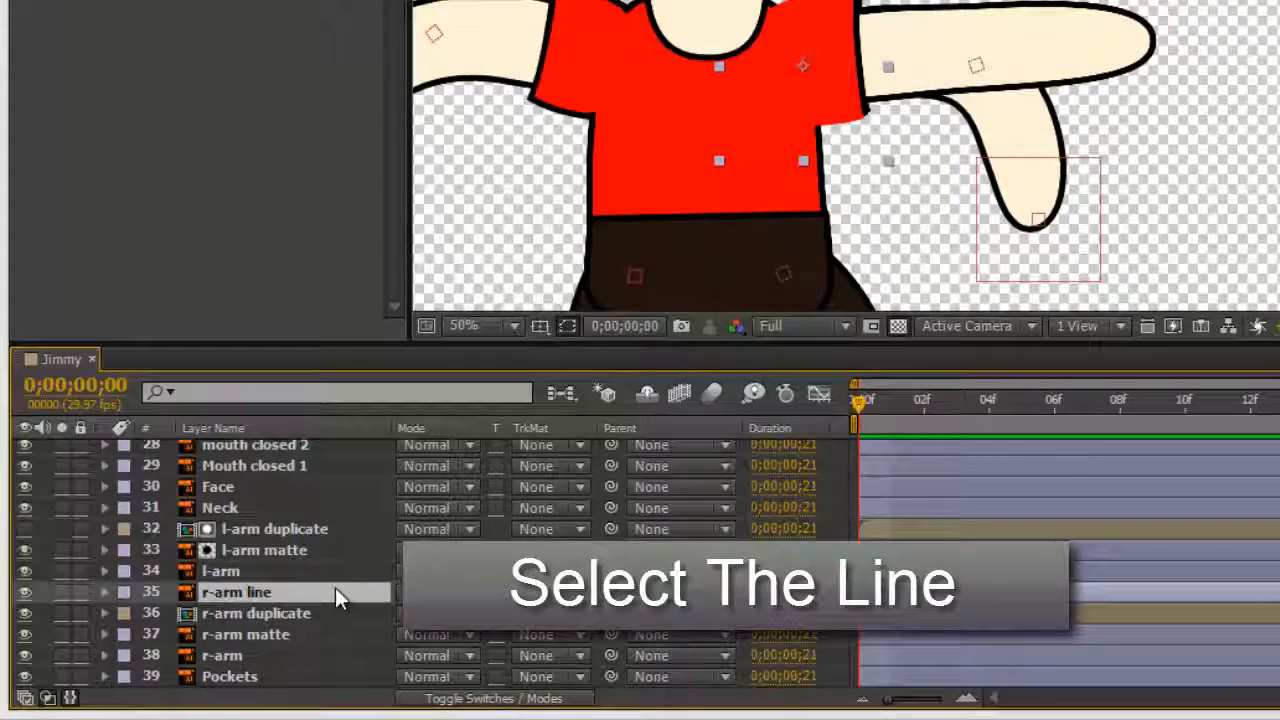
Step: Move r-arm line into r-arm duplicate Comp 1 and place it on the arm's red shoulder end
{"action": "key", "text": "ctrl+x"}
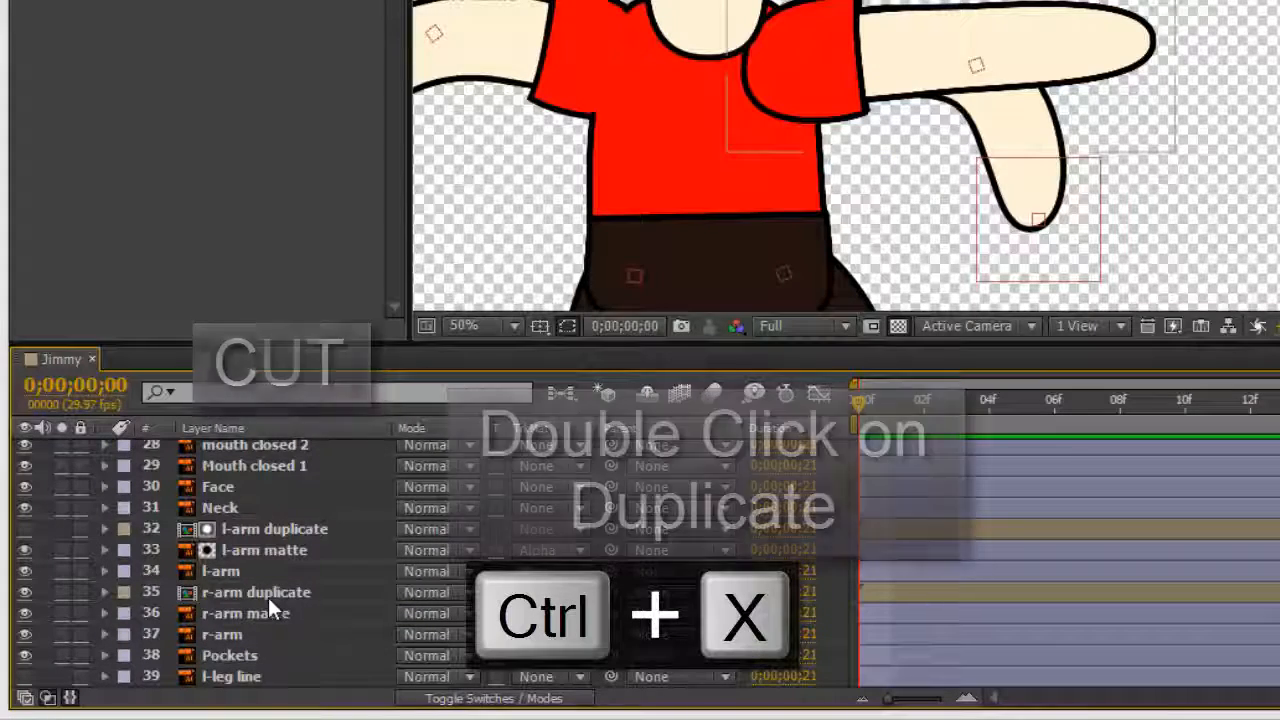
{"action": "double_click", "coordinate": [268, 597]}
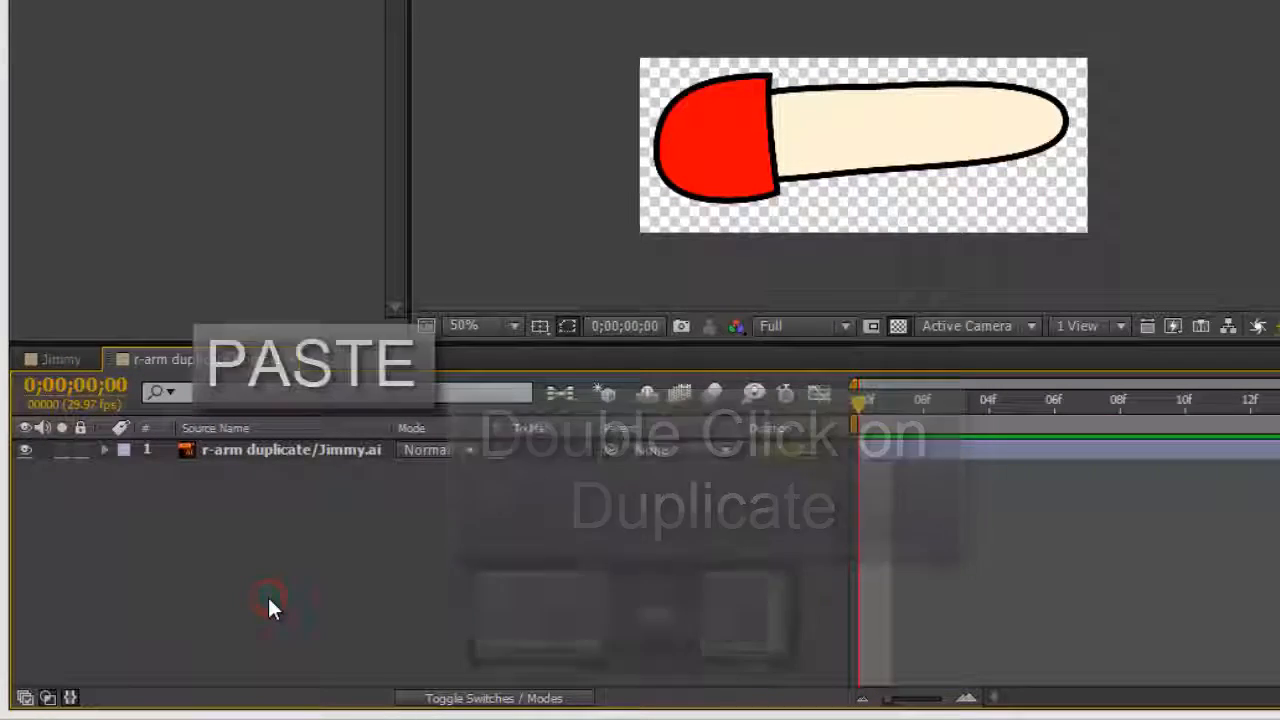
{"action": "key", "text": "ctrl+v"}
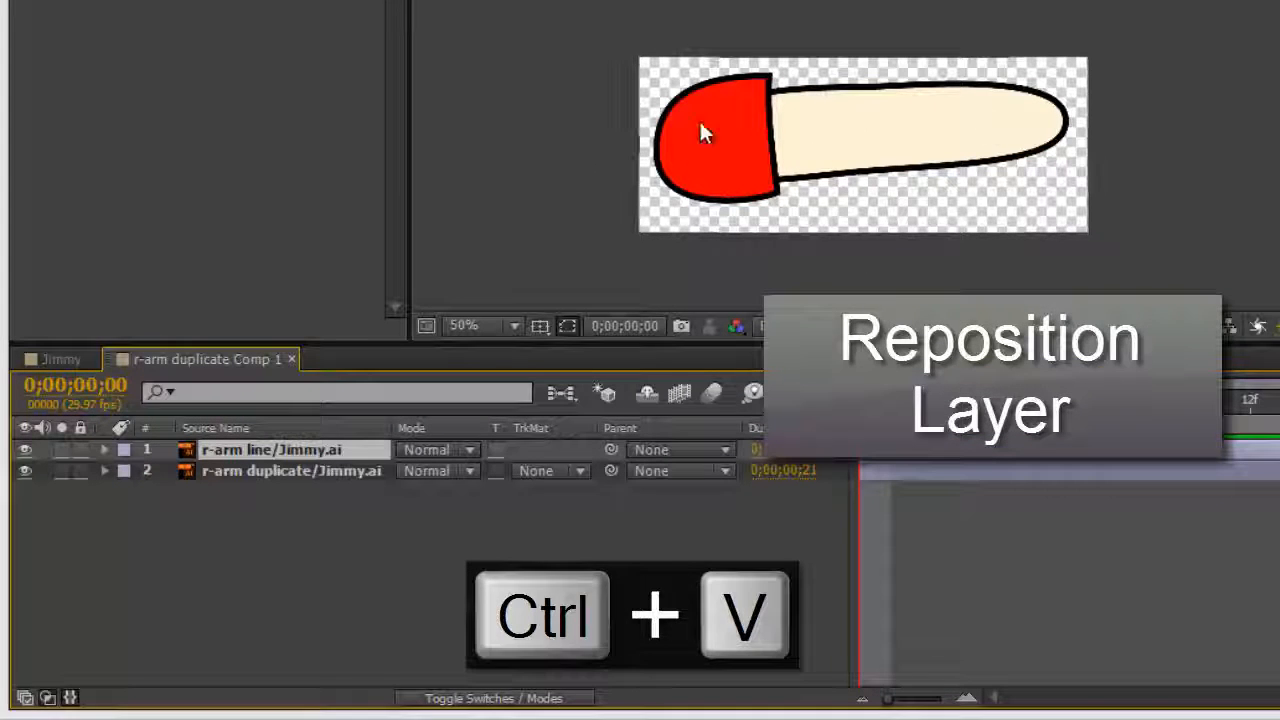
{"action": "scroll", "coordinate": [856, 146], "scroll_direction": "down", "scroll_amount": 2}
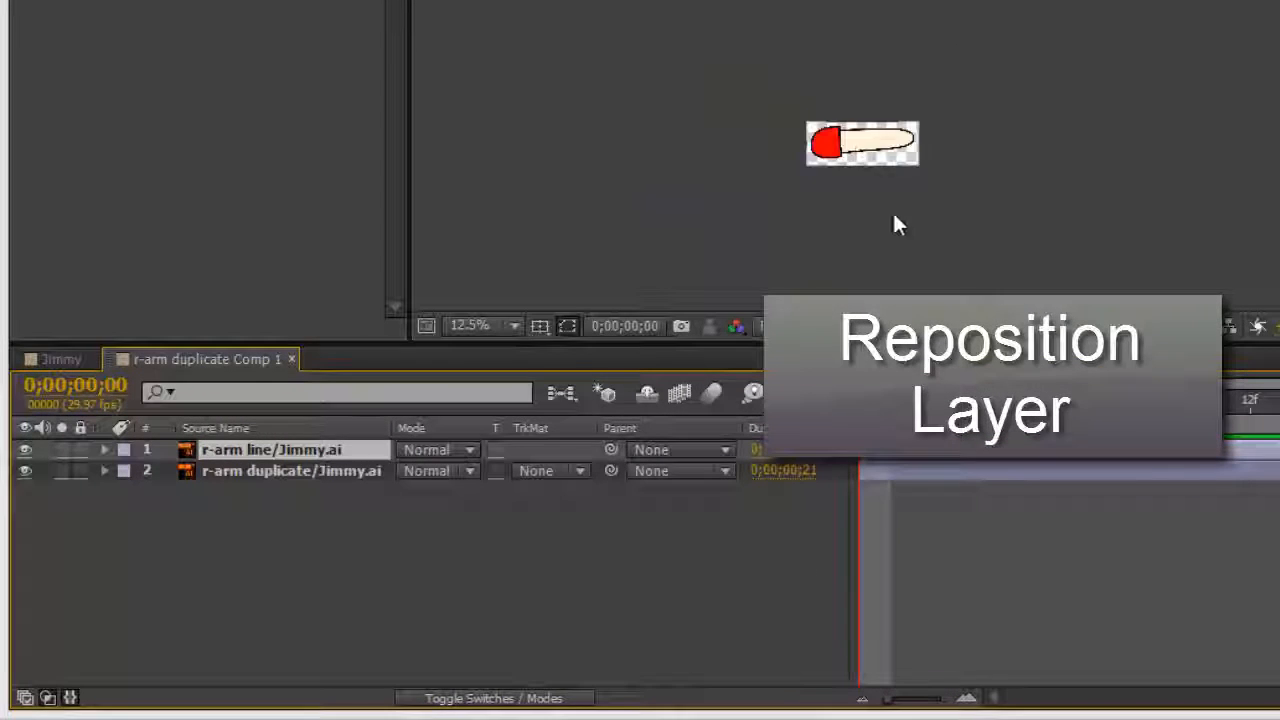
{"action": "left_click_drag", "start_coordinate": [894, 190], "coordinate": [848, 39]}
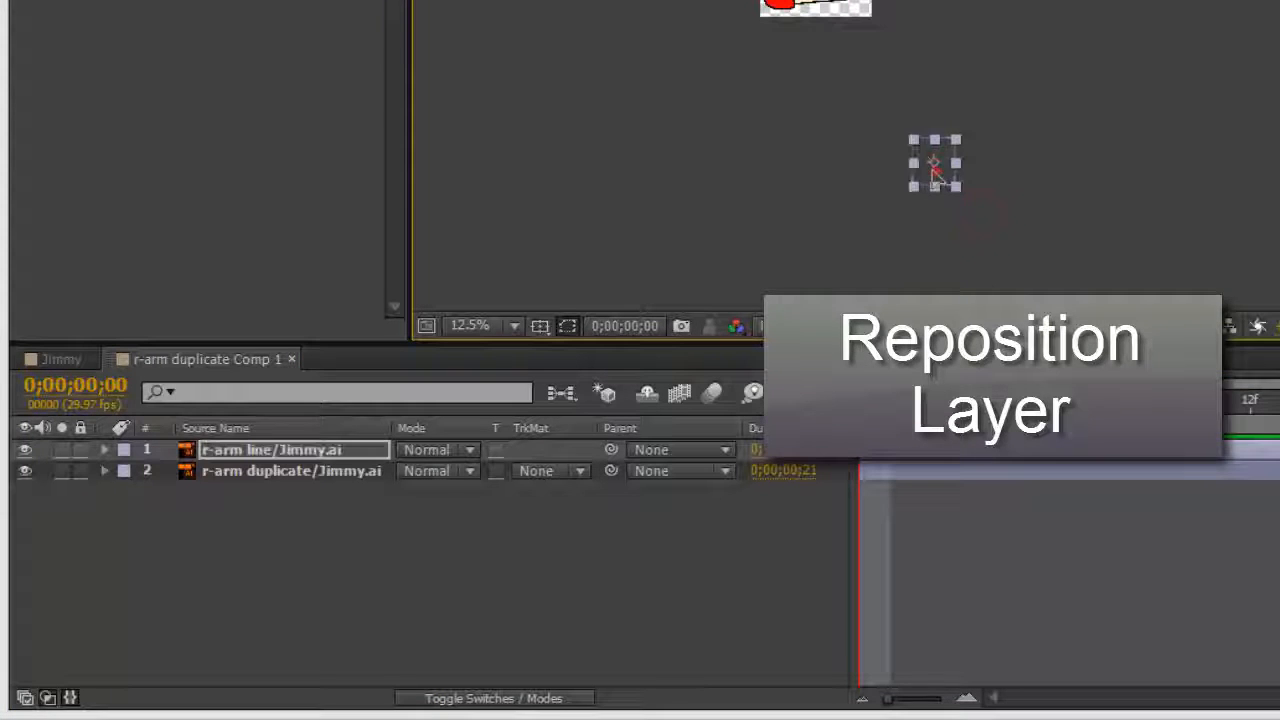
{"action": "left_click_drag", "start_coordinate": [800, 120], "coordinate": [781, 285]}
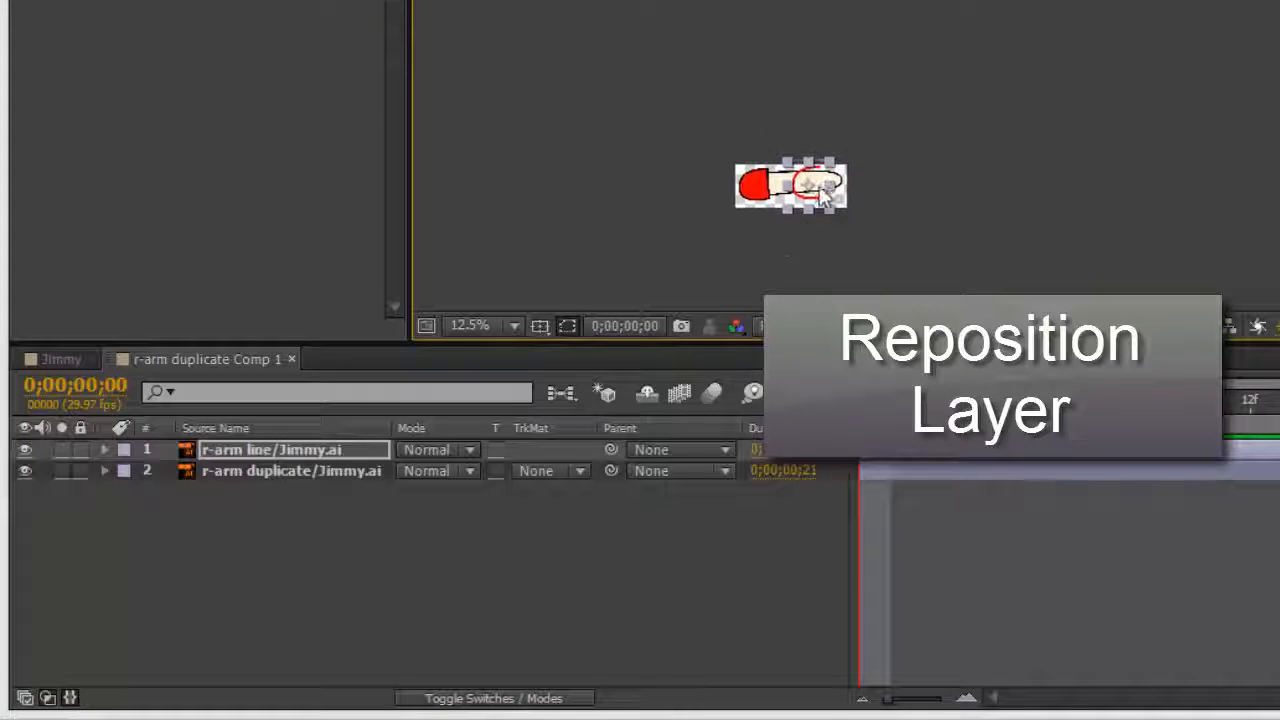
{"action": "scroll", "coordinate": [818, 230], "scroll_direction": "up", "scroll_amount": 1}
{"action": "left_click_drag", "start_coordinate": [760, 228], "coordinate": [645, 232]}
{"action": "scroll", "coordinate": [673, 232], "scroll_direction": "up", "scroll_amount": 1}
{"action": "left_click_drag", "start_coordinate": [603, 283], "coordinate": [990, 53]}
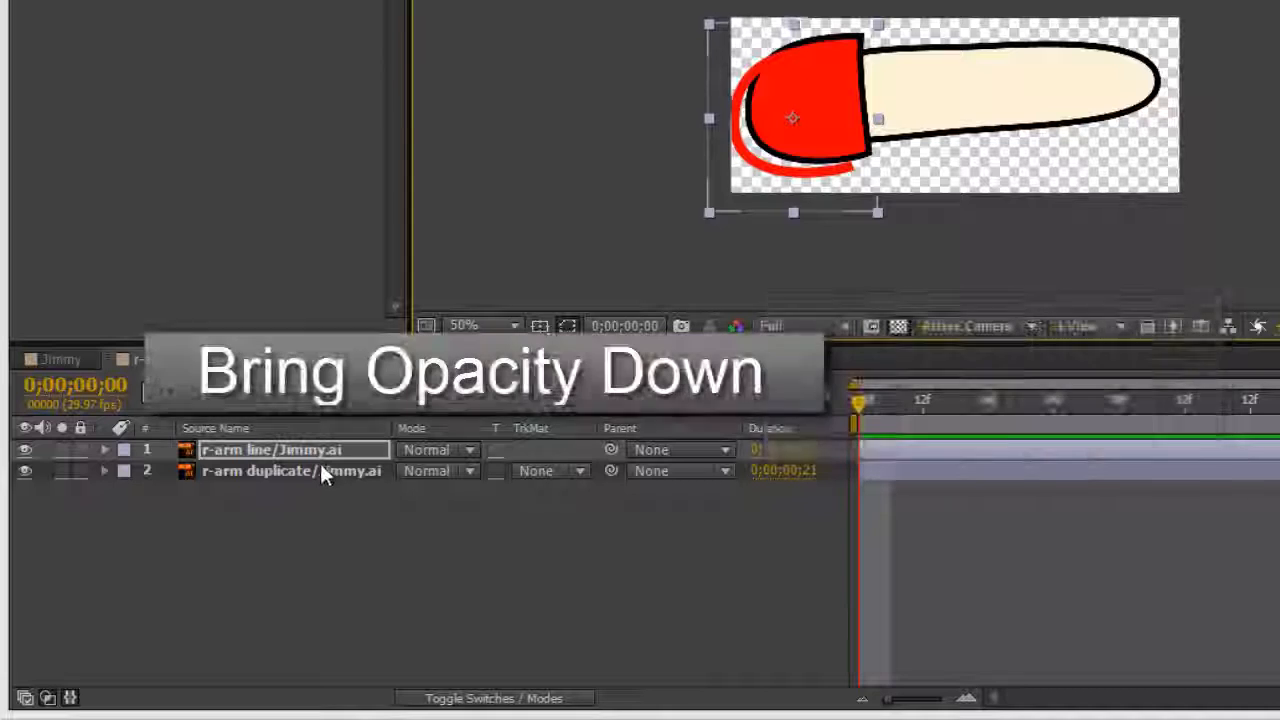
Step: Lower the opacity of both r-arm line and r-arm duplicate to 58%
{"action": "left_click", "coordinate": [325, 468], "text": "shift"}
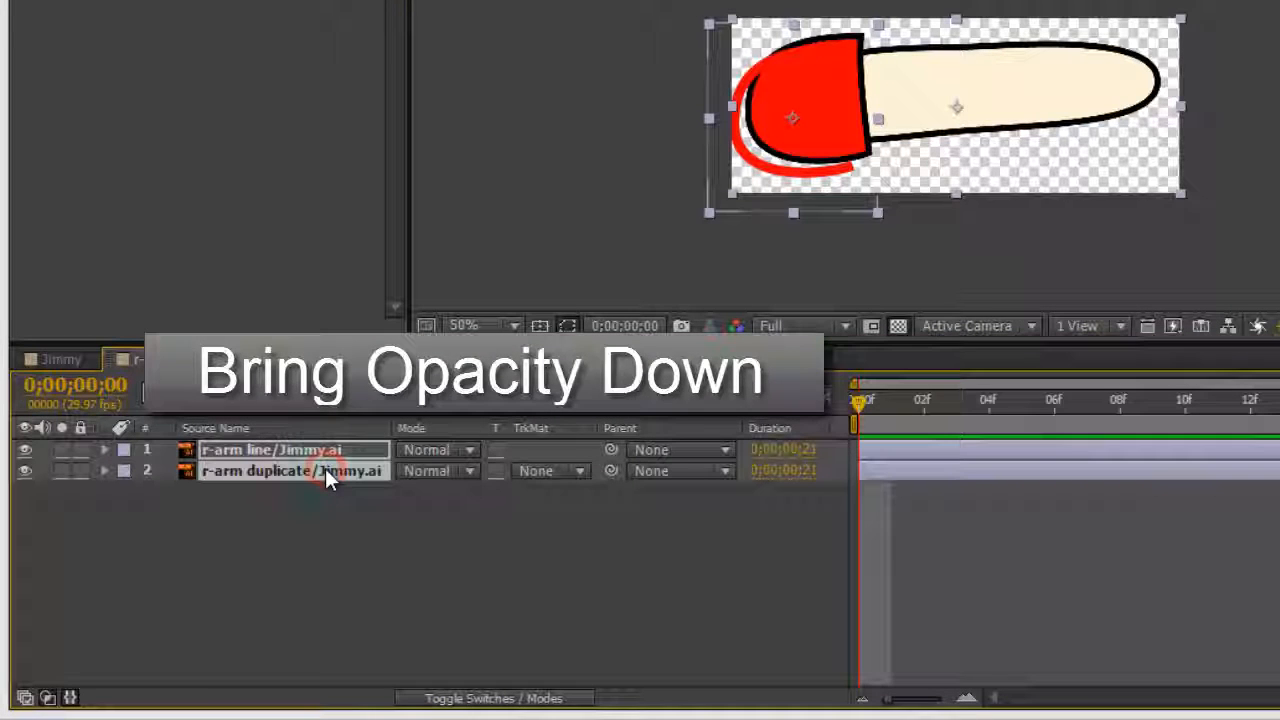
{"action": "key", "text": "t"}
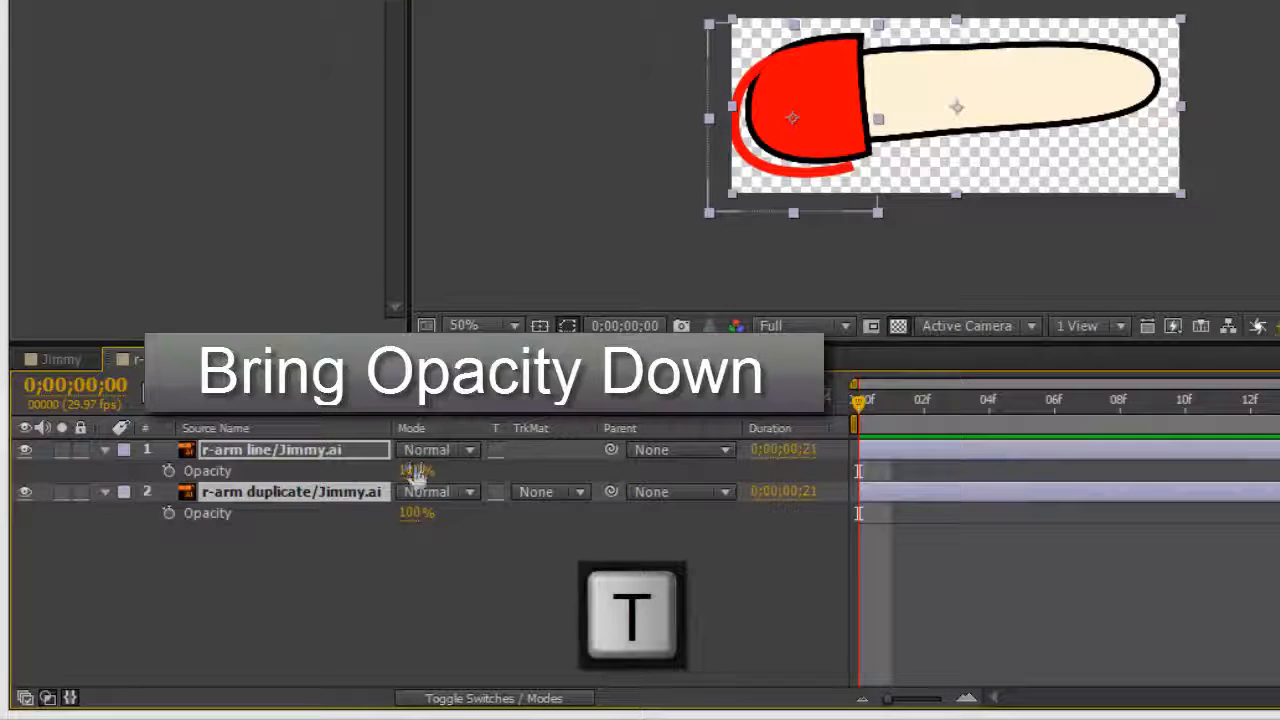
{"action": "left_click_drag", "start_coordinate": [416, 470], "coordinate": [372, 470]}
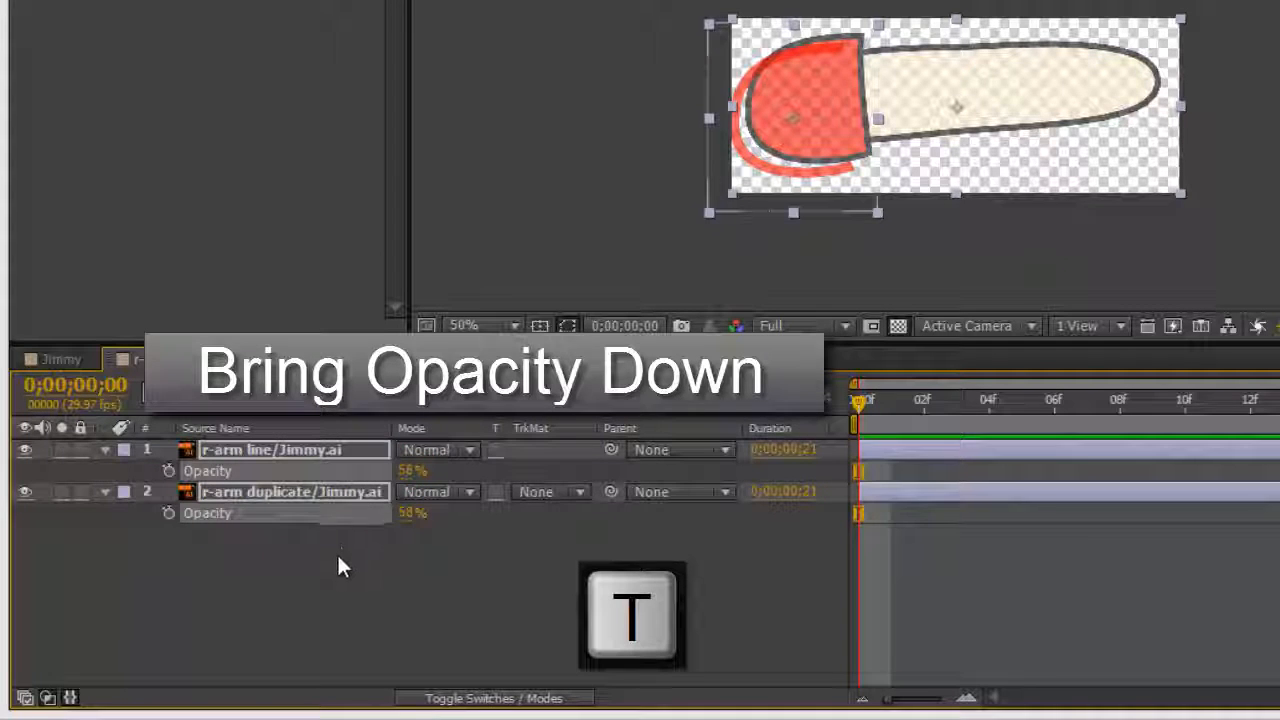
{"action": "left_click", "coordinate": [330, 565]}
Step: Align the red r-arm line precisely over the hand outline, fine-tuning it right and down
{"action": "left_click", "coordinate": [321, 453]}
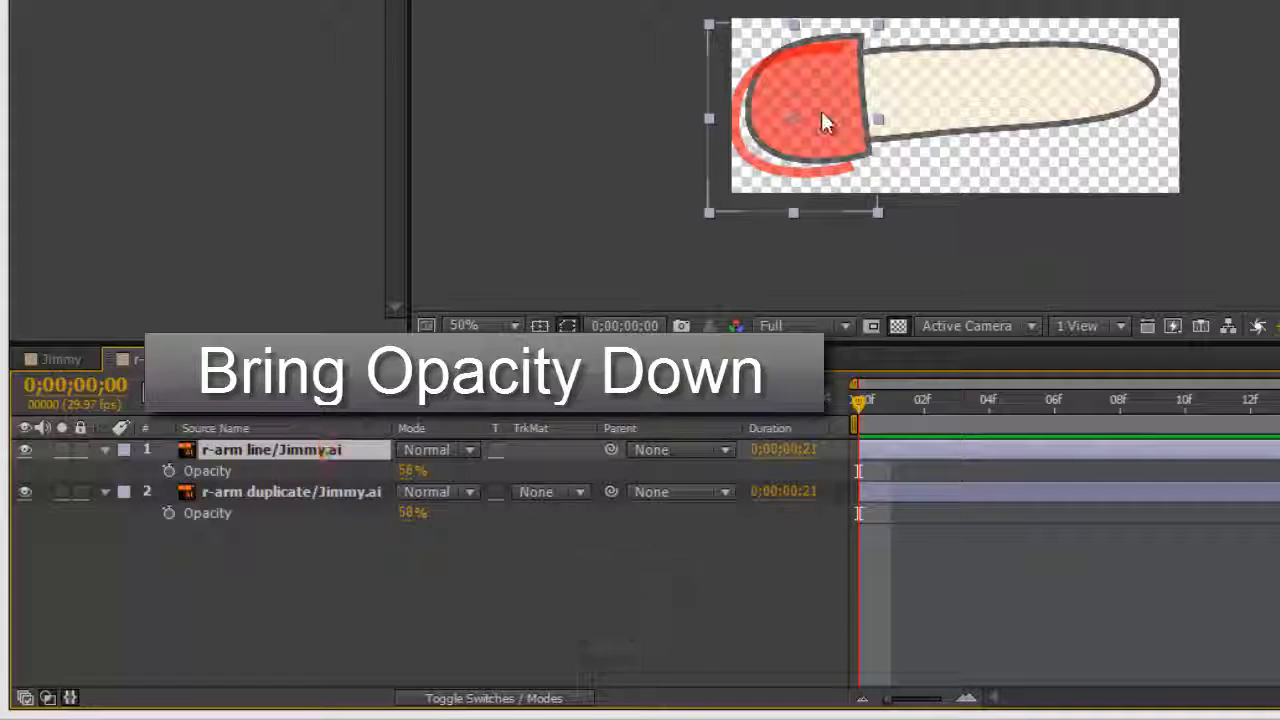
{"action": "key", "text": "grave"}
{"action": "scroll", "coordinate": [714, 302], "scroll_direction": "up", "scroll_amount": 3}
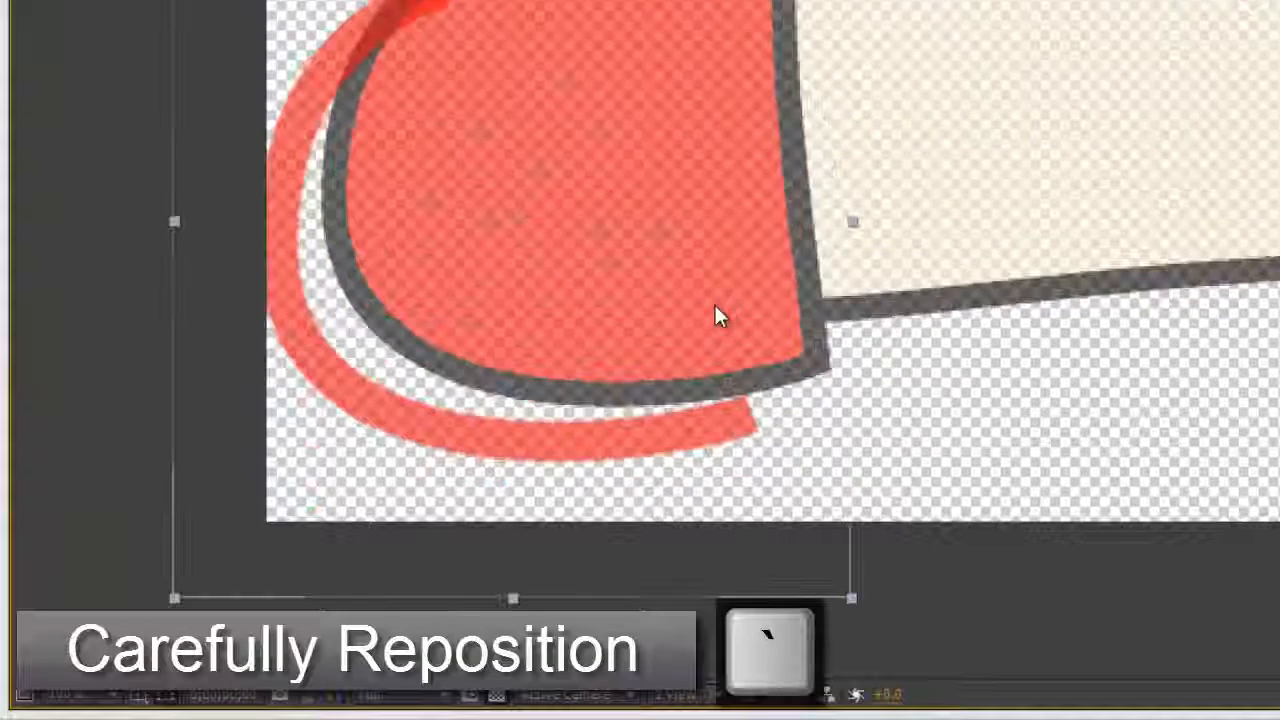
{"action": "left_click_drag", "start_coordinate": [584, 172], "coordinate": [418, 299]}
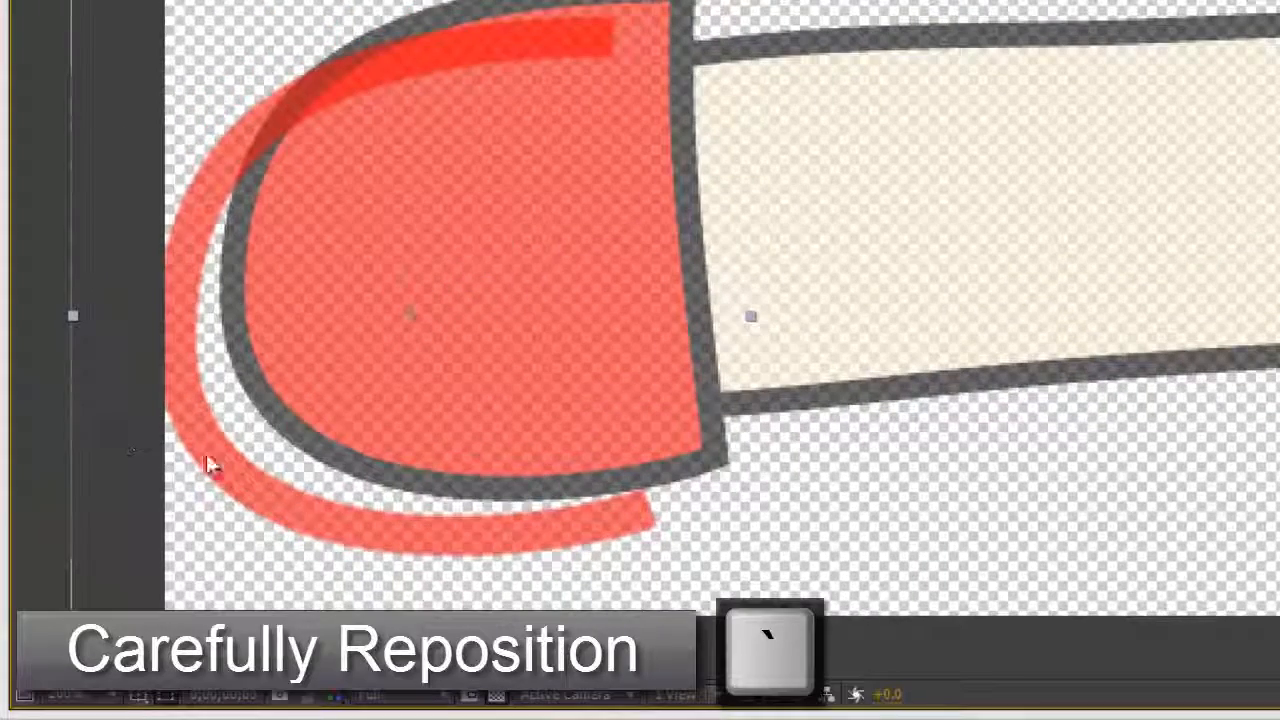
{"action": "left_click_drag", "start_coordinate": [210, 465], "coordinate": [267, 415]}
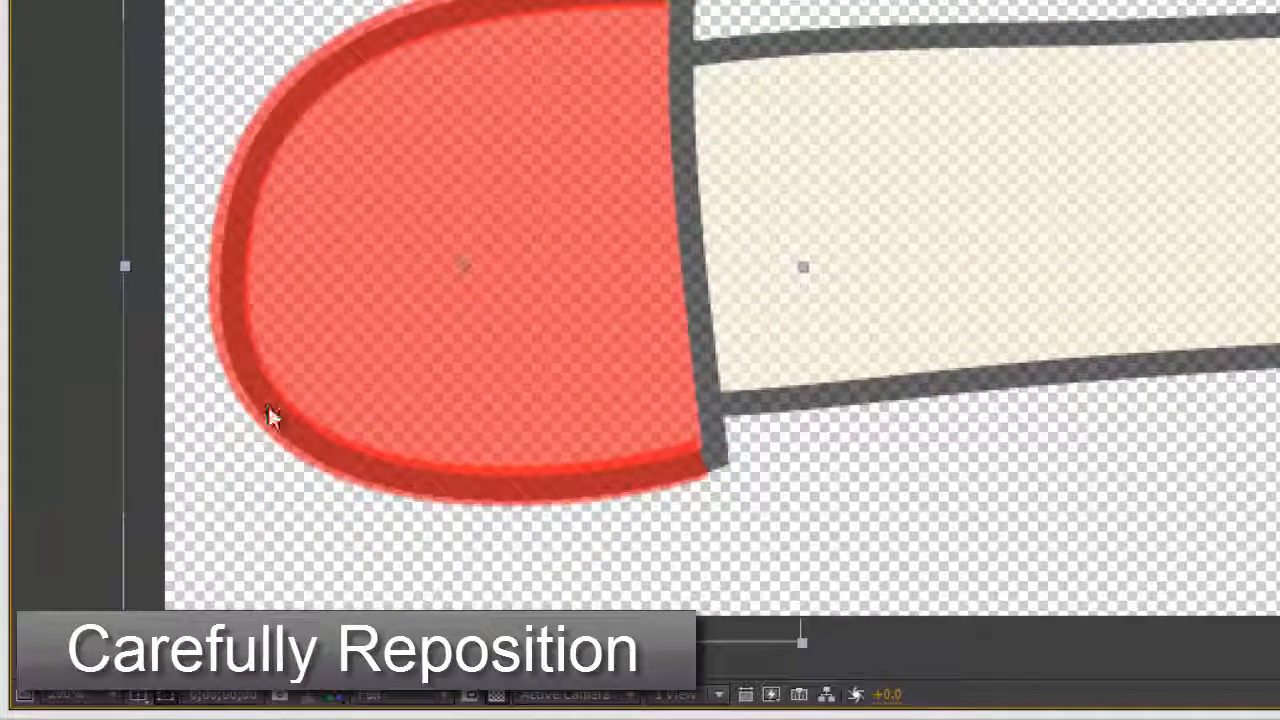
{"action": "left_click_drag", "start_coordinate": [314, 363], "coordinate": [314, 444]}
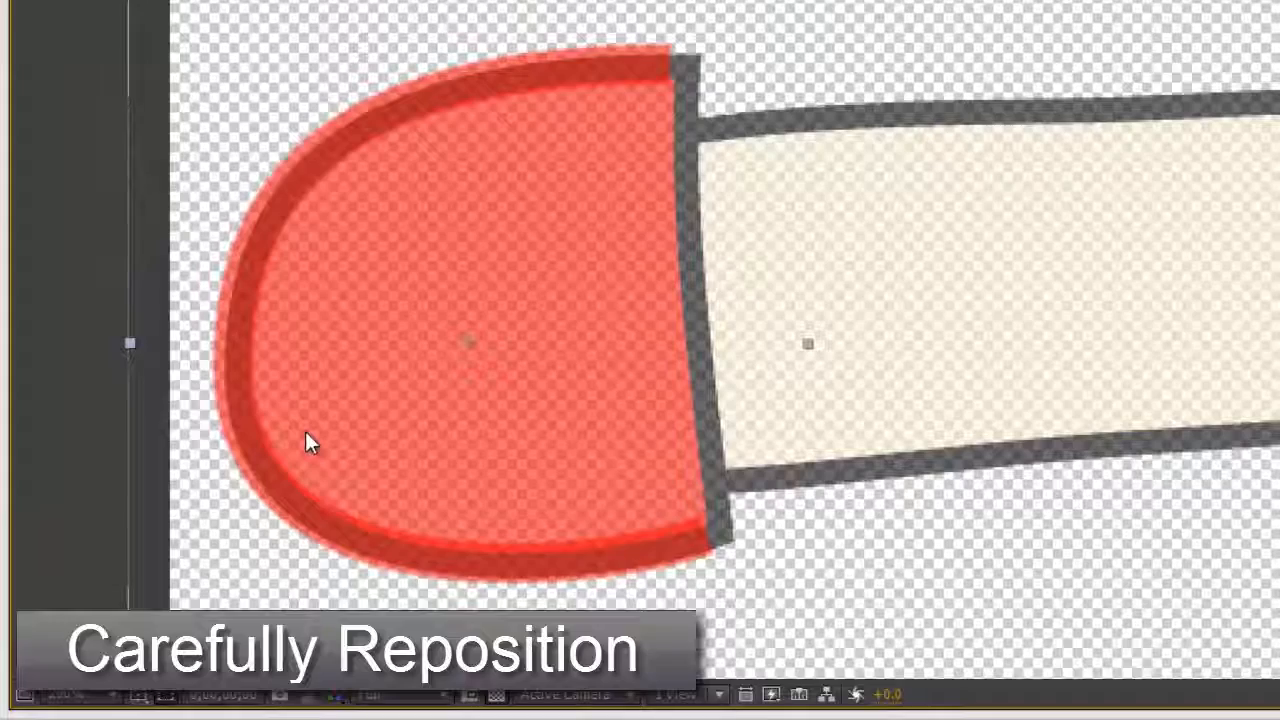
{"action": "key", "text": "Right"}
{"action": "key", "text": "Right"}
{"action": "key", "text": "Right"}
{"action": "key", "text": "Down"}
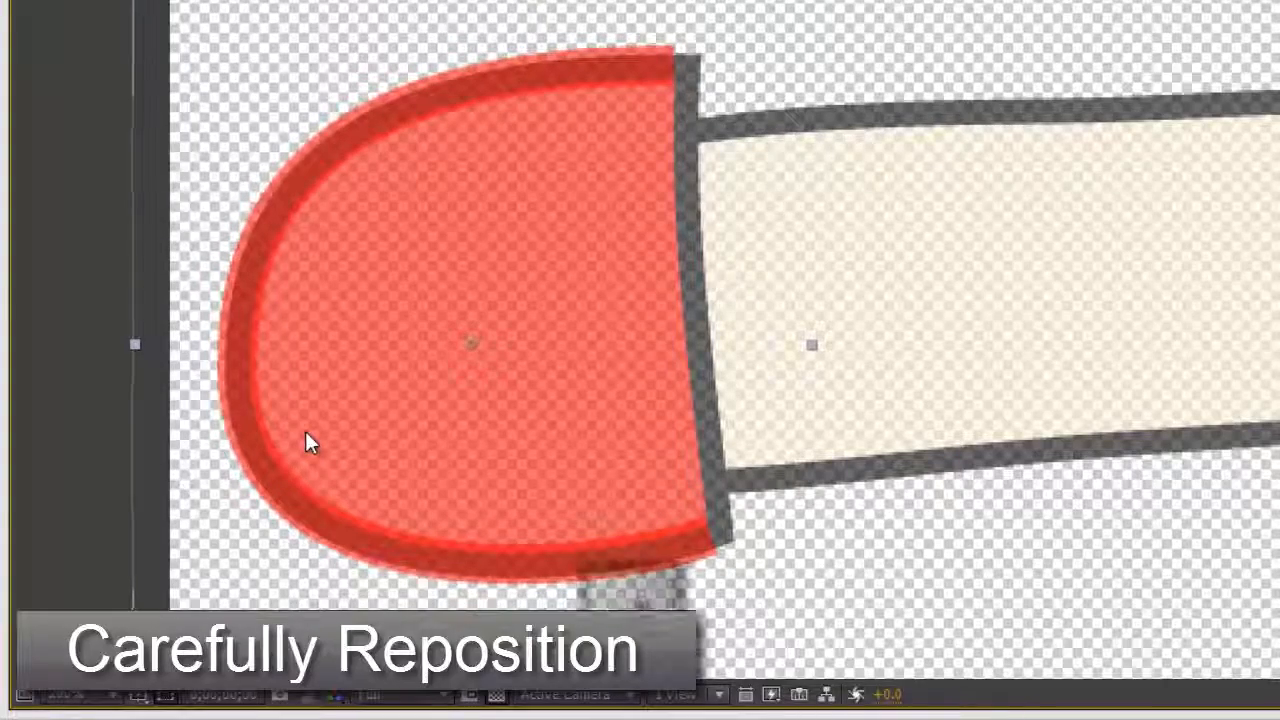
{"action": "key", "text": "Right"}
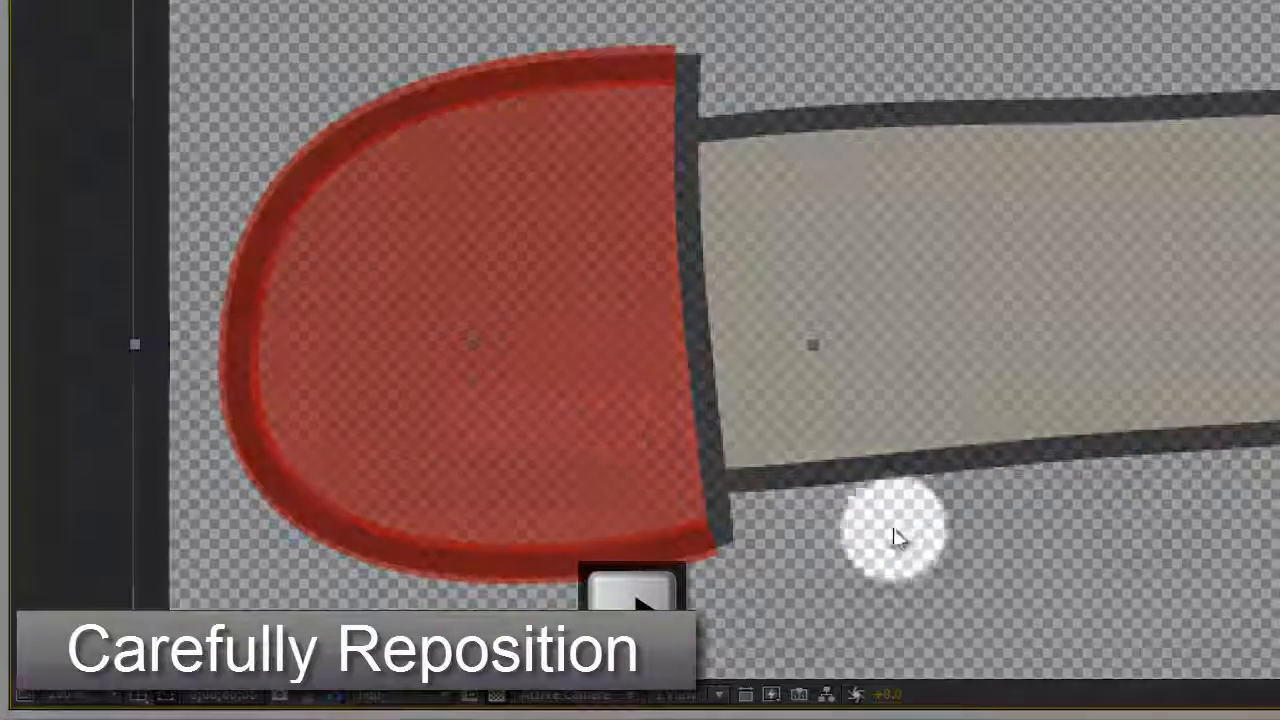
{"action": "left_click", "coordinate": [707, 530]}
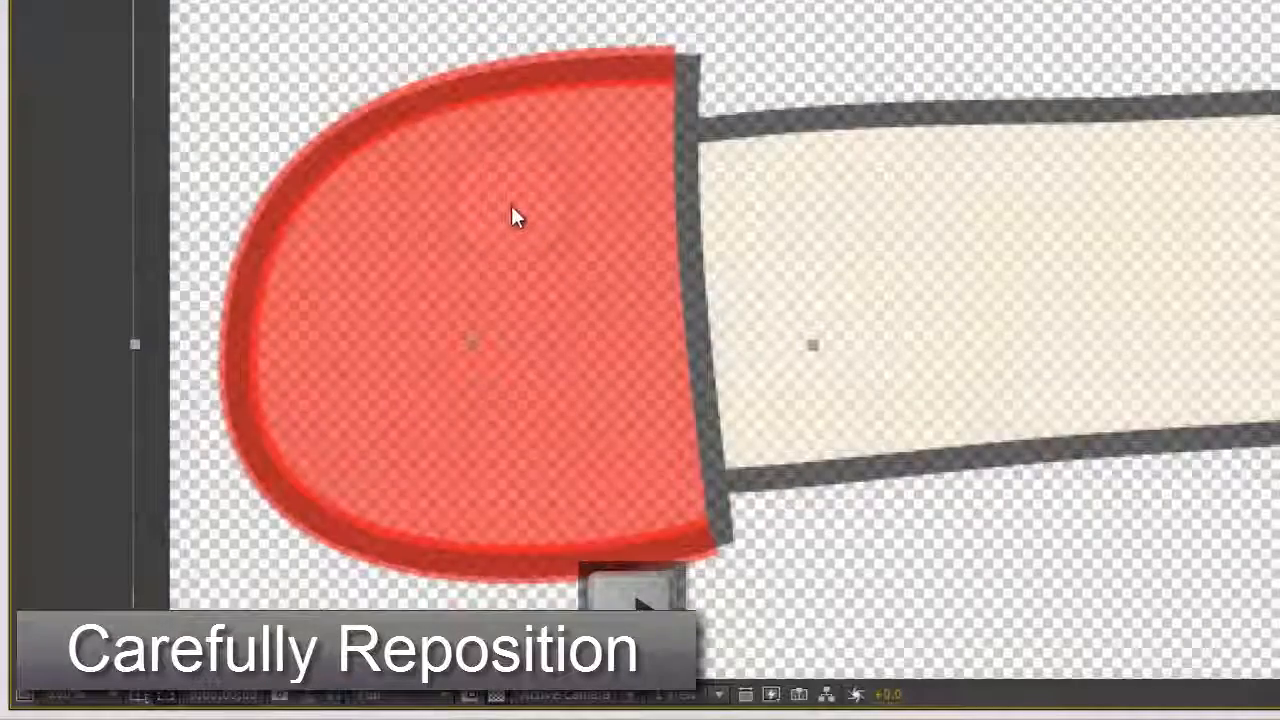
Step: Delete r-arm duplicate, restore r-arm line to 100% opacity, and return to the Jimmy comp
{"action": "scroll", "coordinate": [511, 209], "scroll_direction": "down", "scroll_amount": 1}
{"action": "left_click", "coordinate": [342, 285]}
{"action": "key", "text": "grave"}
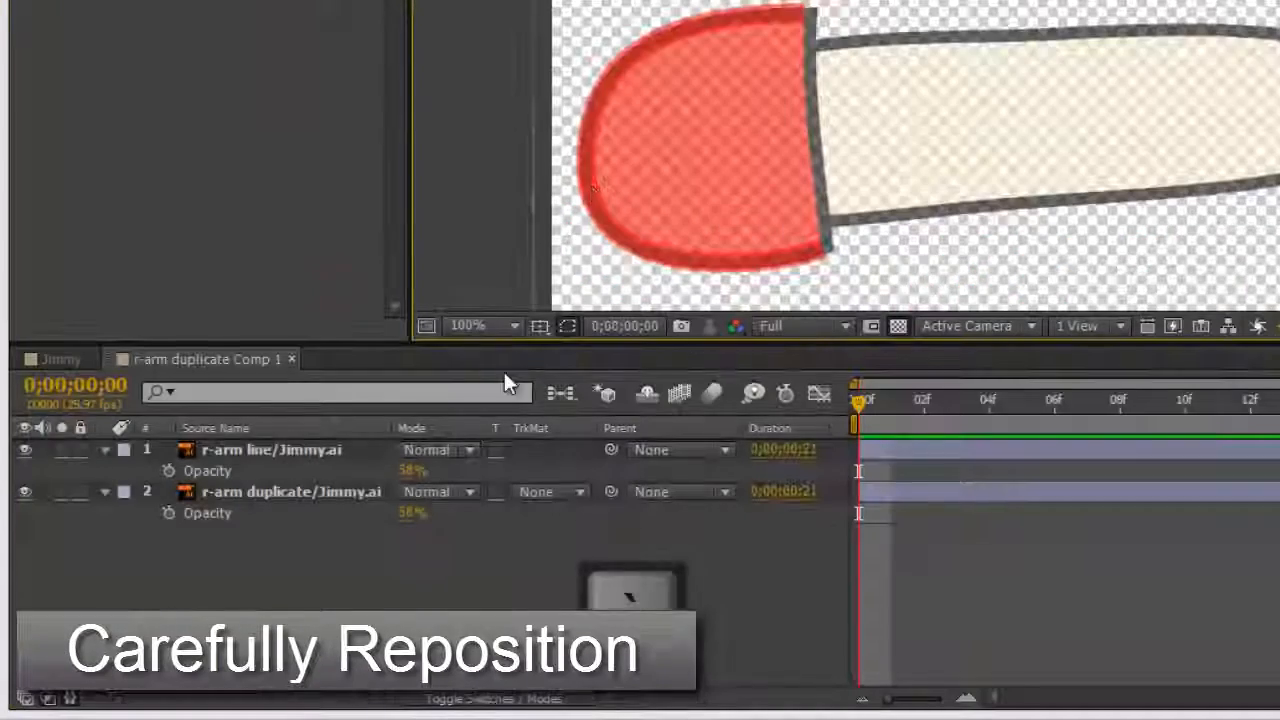
{"action": "left_click", "coordinate": [345, 493]}
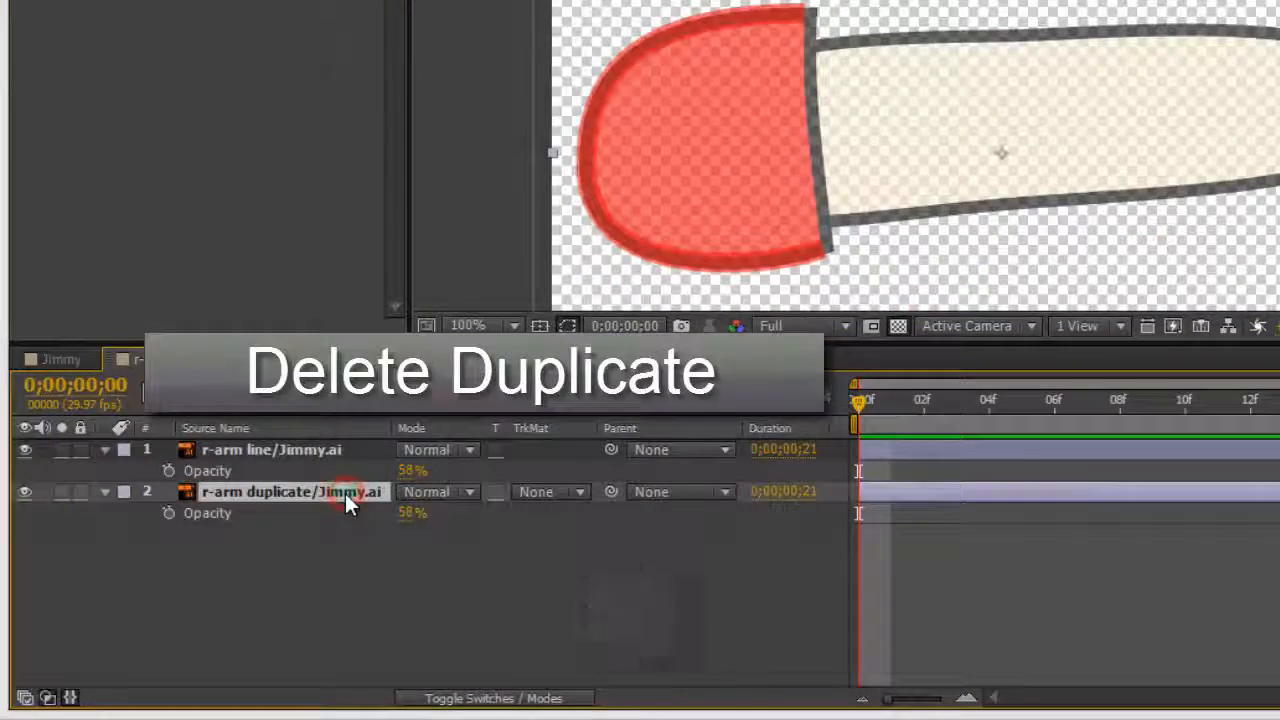
{"action": "key", "text": "Delete"}
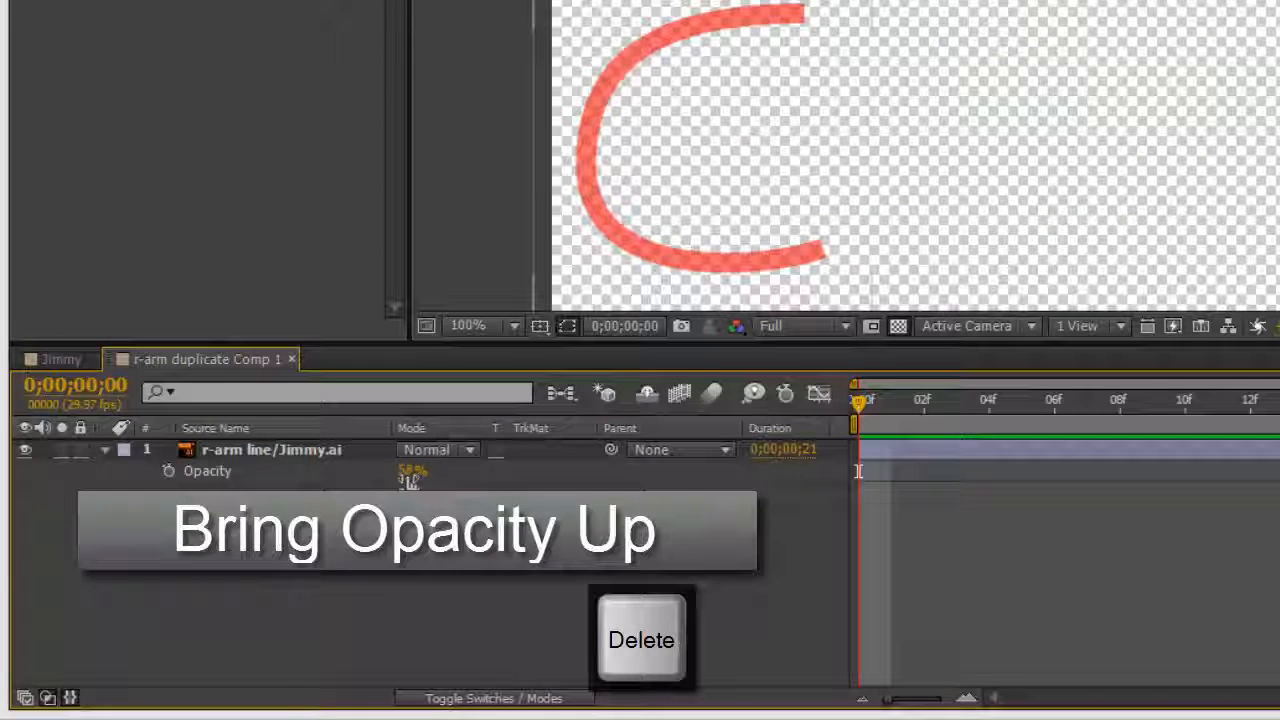
{"action": "left_click_drag", "start_coordinate": [409, 474], "coordinate": [414, 471]}
{"action": "left_click", "coordinate": [250, 455]}
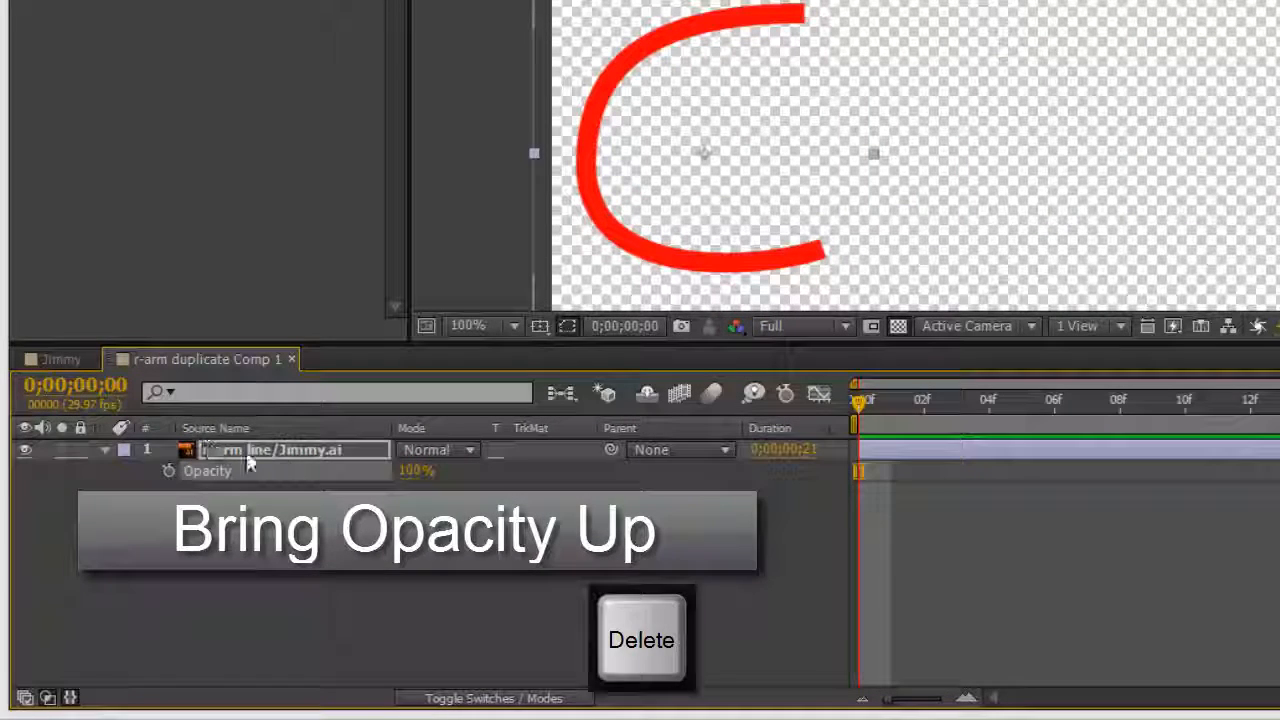
{"action": "left_click", "coordinate": [479, 573]}
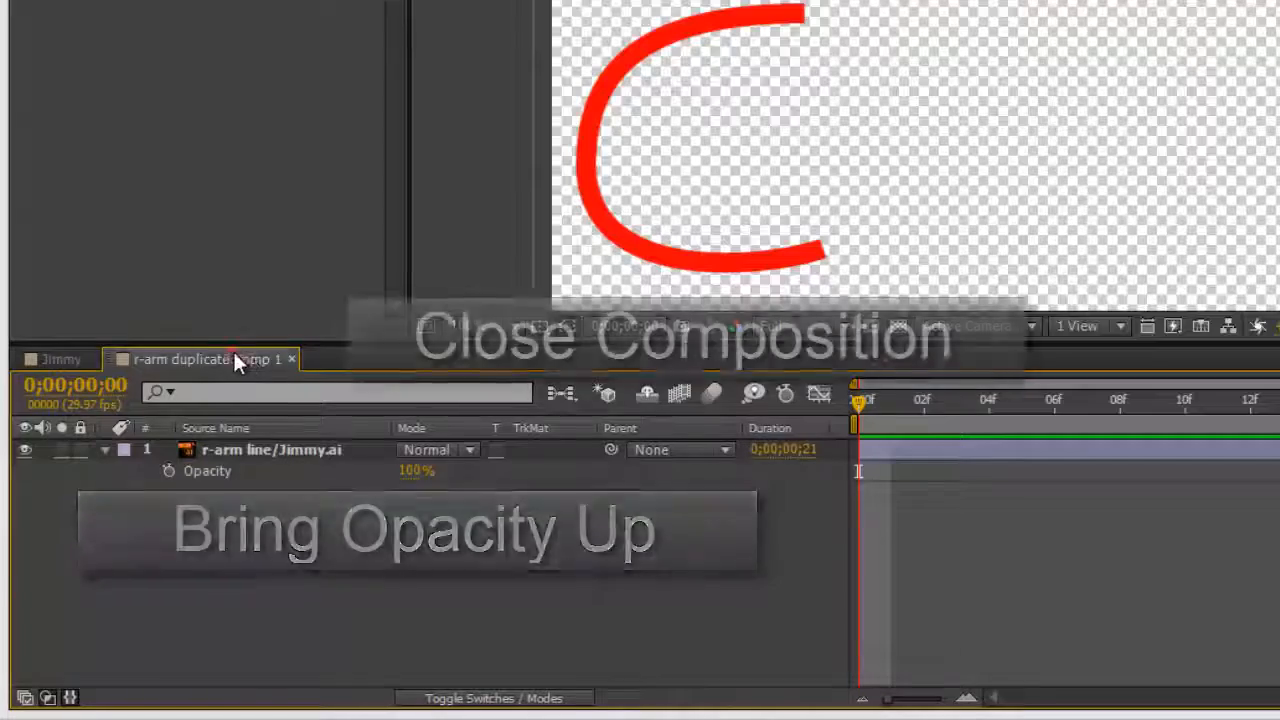
{"action": "left_click", "coordinate": [290, 359]}
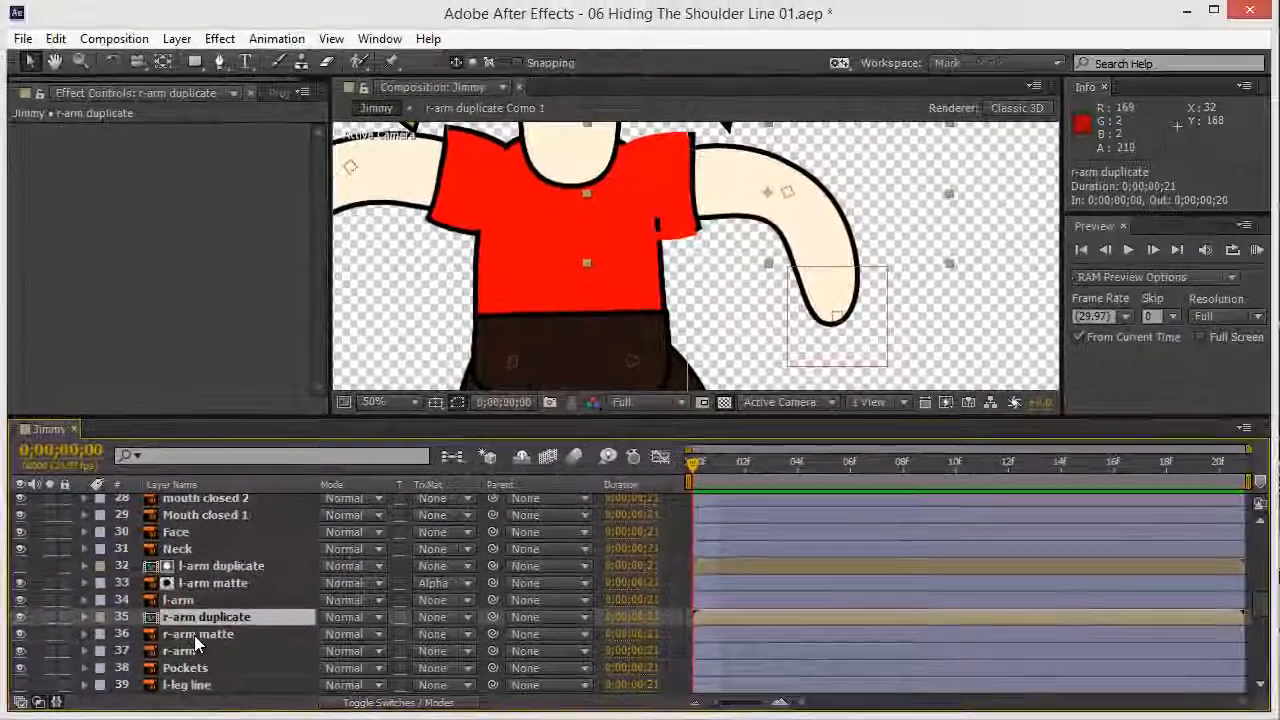
Step: Copy the Puppet effect from r-arm and paste it onto the r-arm duplicate layer
{"action": "left_click", "coordinate": [217, 626]}
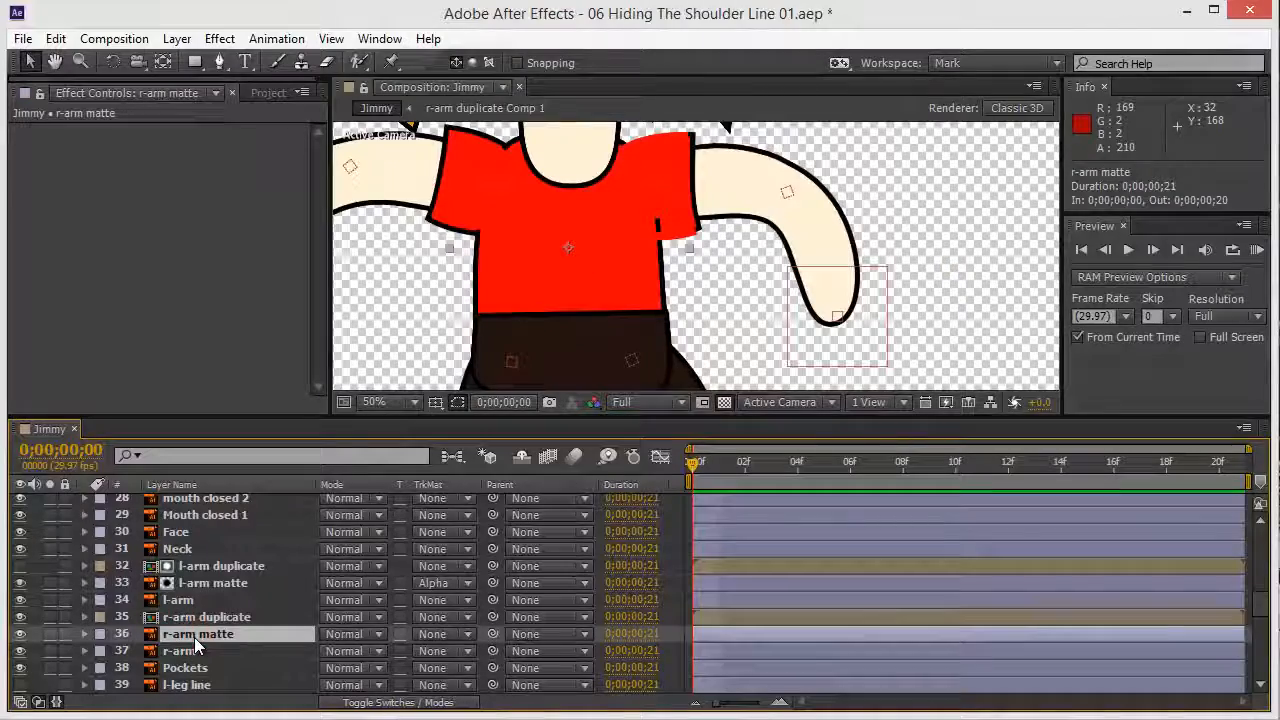
{"action": "left_click", "coordinate": [200, 617]}
{"action": "key", "text": "ctrl+c"}
{"action": "left_click", "coordinate": [180, 651]}
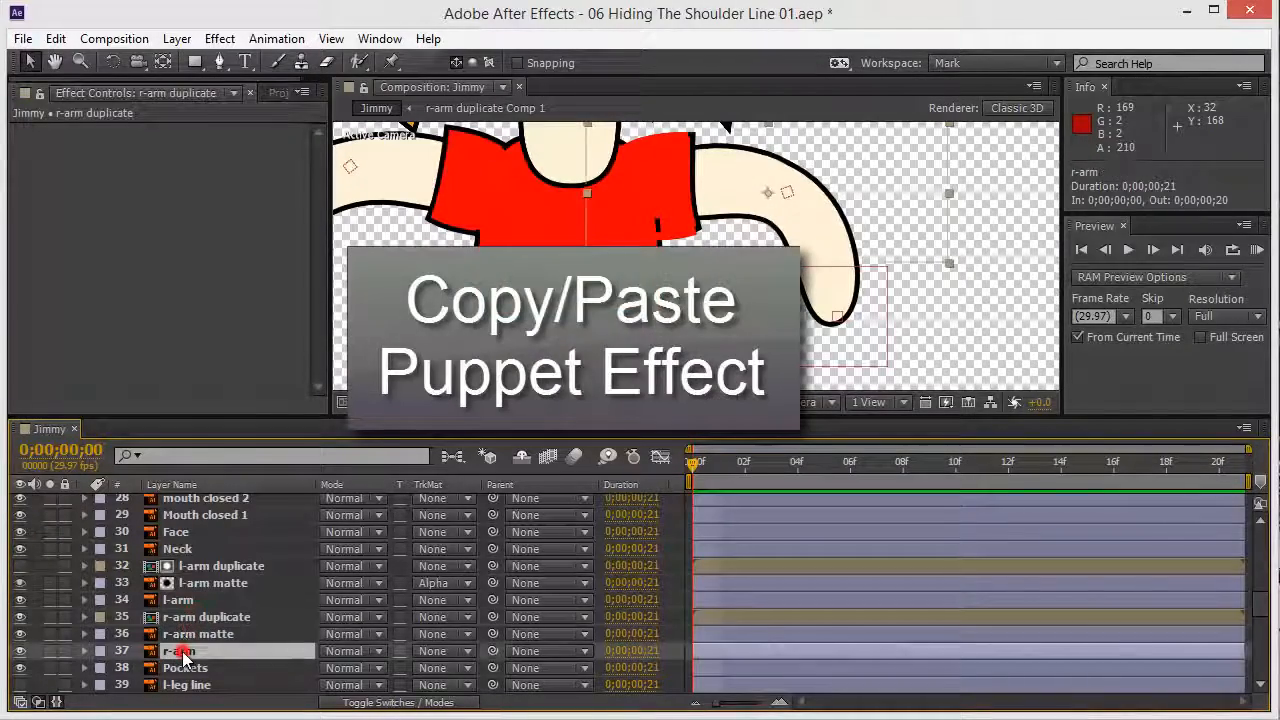
{"action": "key", "text": "ctrl+v"}
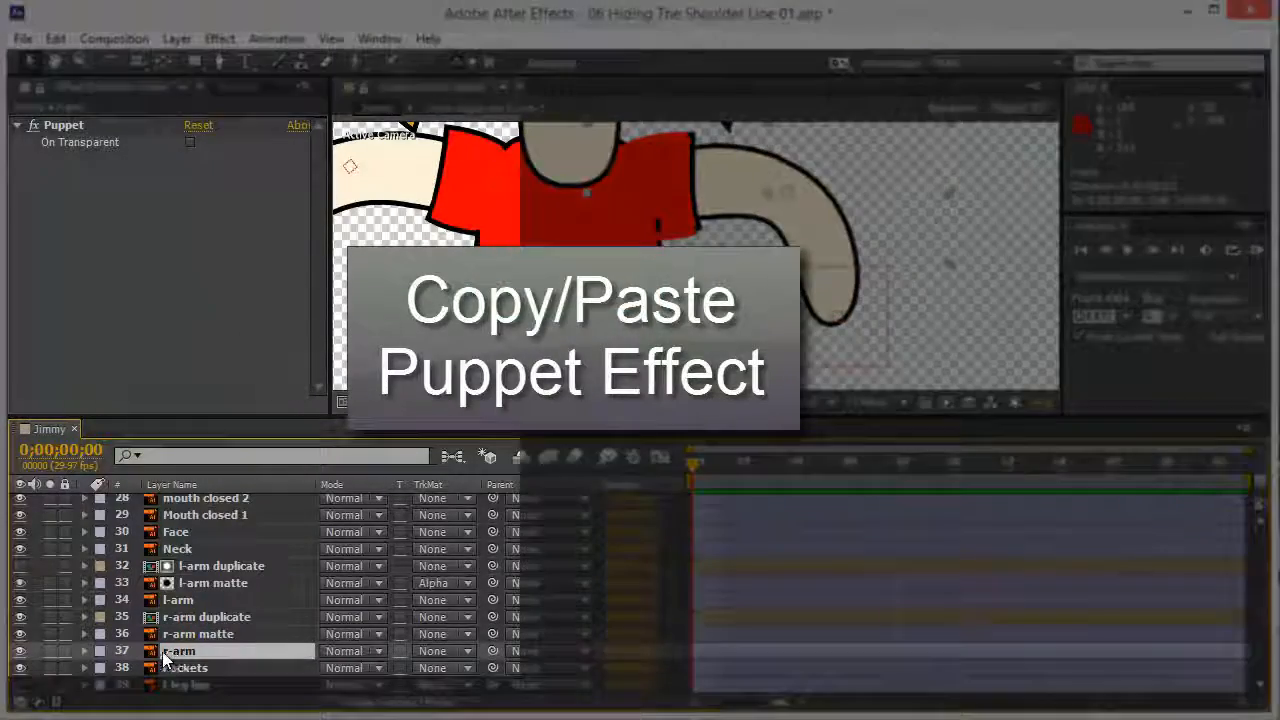
{"action": "left_click", "coordinate": [64, 125]}
{"action": "key", "text": "ctrl+c"}
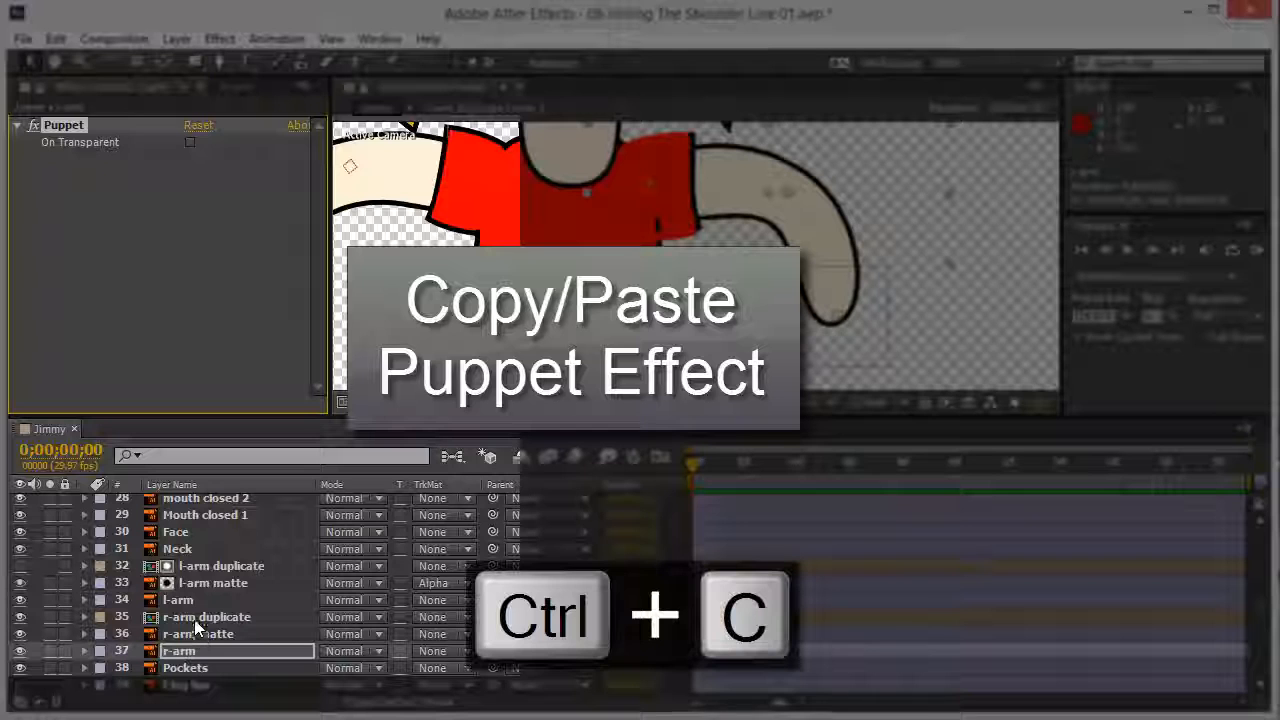
{"action": "left_click", "coordinate": [196, 619]}
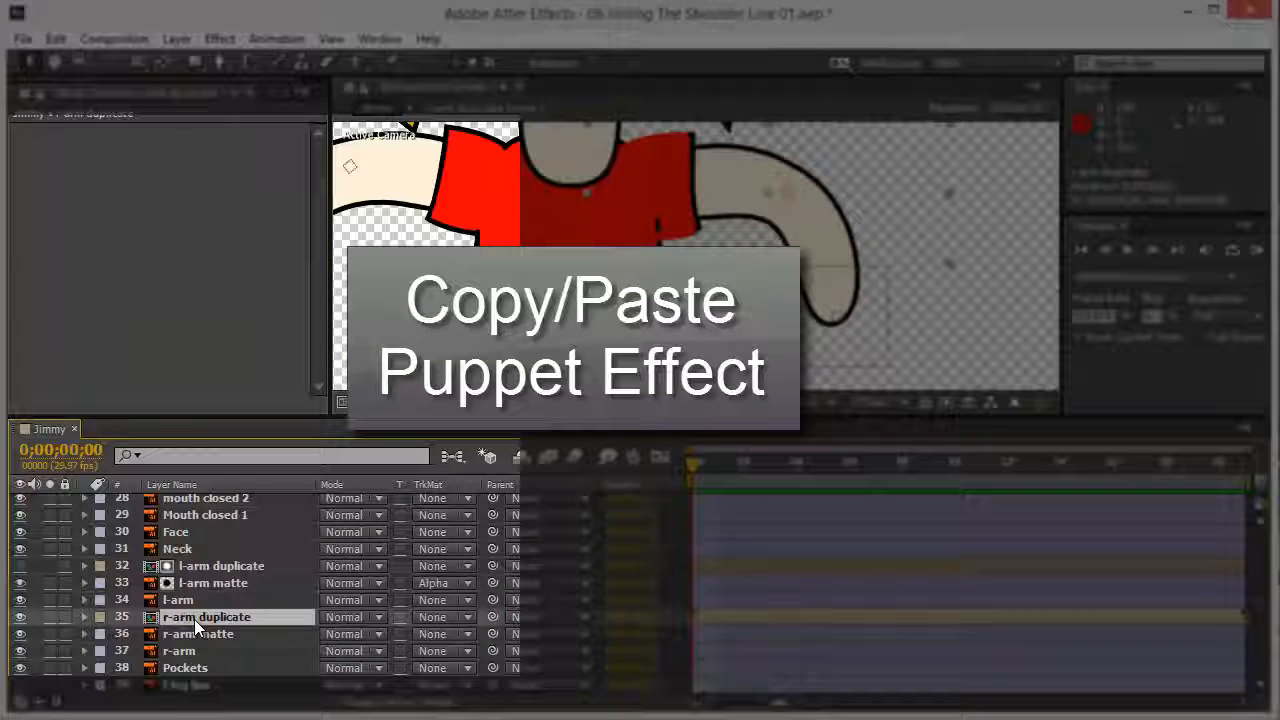
{"action": "key", "text": "ctrl+v"}
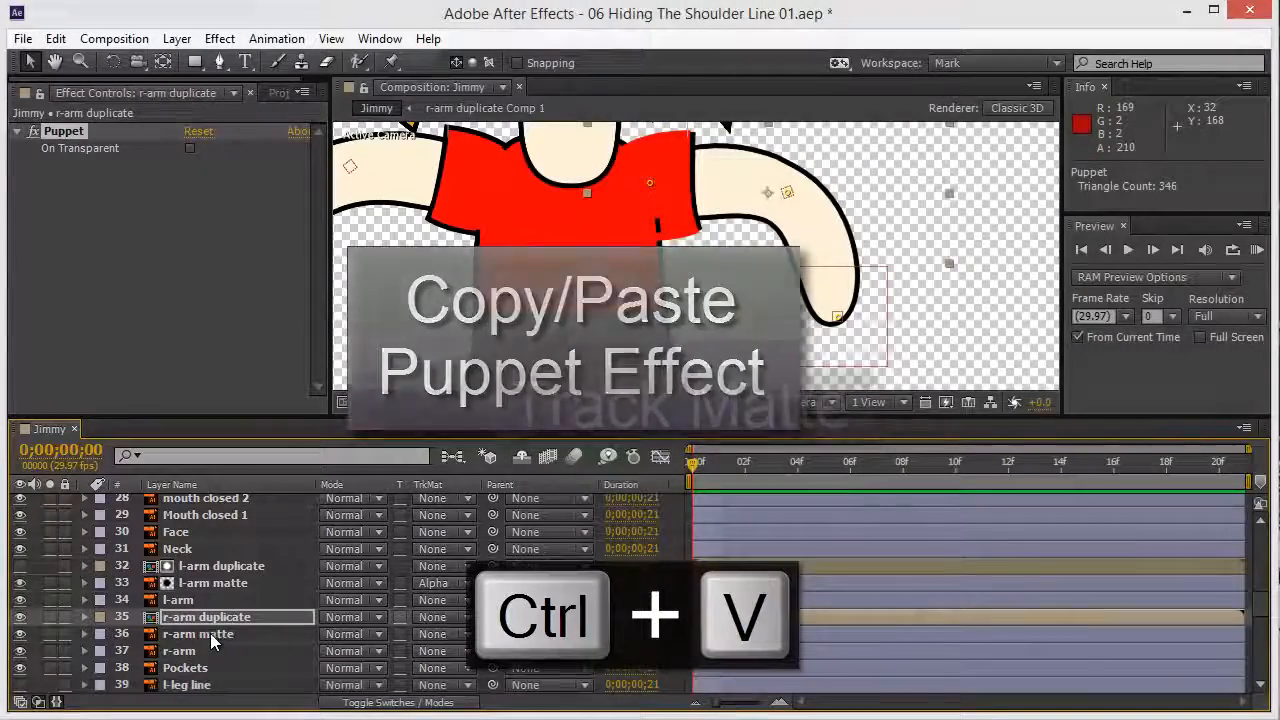
{"action": "left_click", "coordinate": [219, 637]}
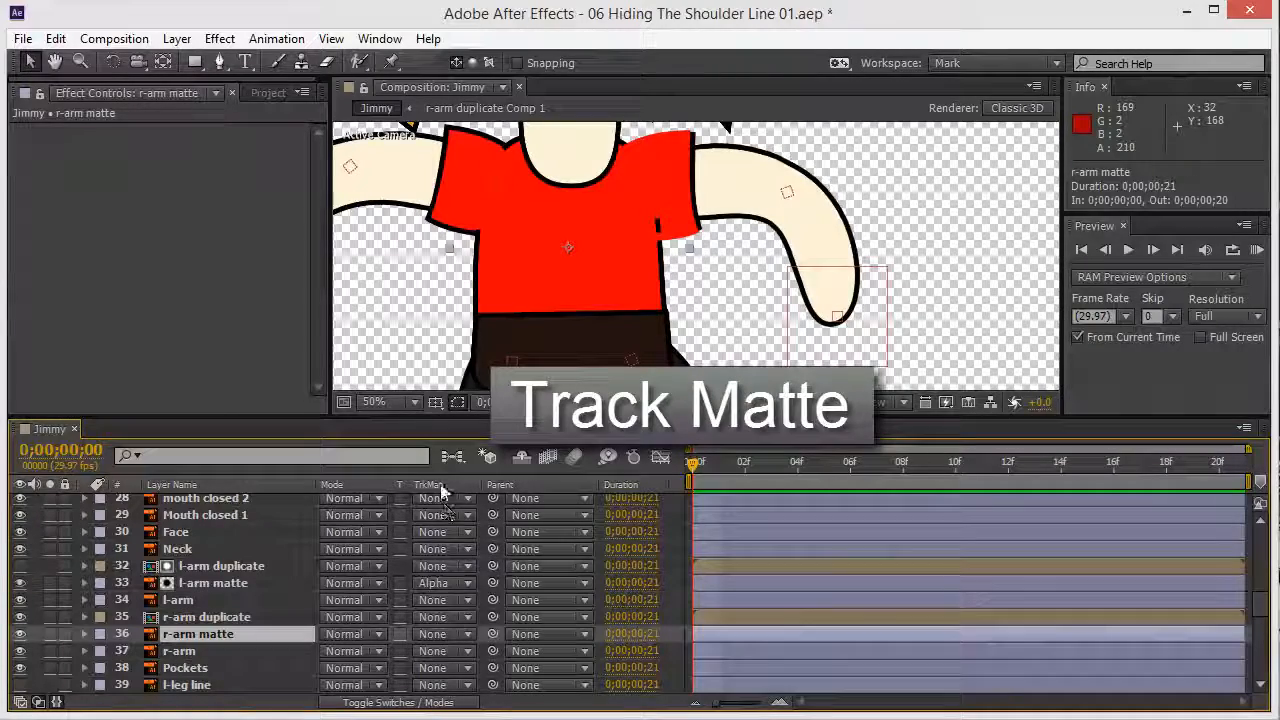
Step: Set r-arm matte's TrkMat to Alpha Matte 'r-arm duplicate', then bend the right arm with C_B_r-hand
{"action": "left_click", "coordinate": [432, 645]}
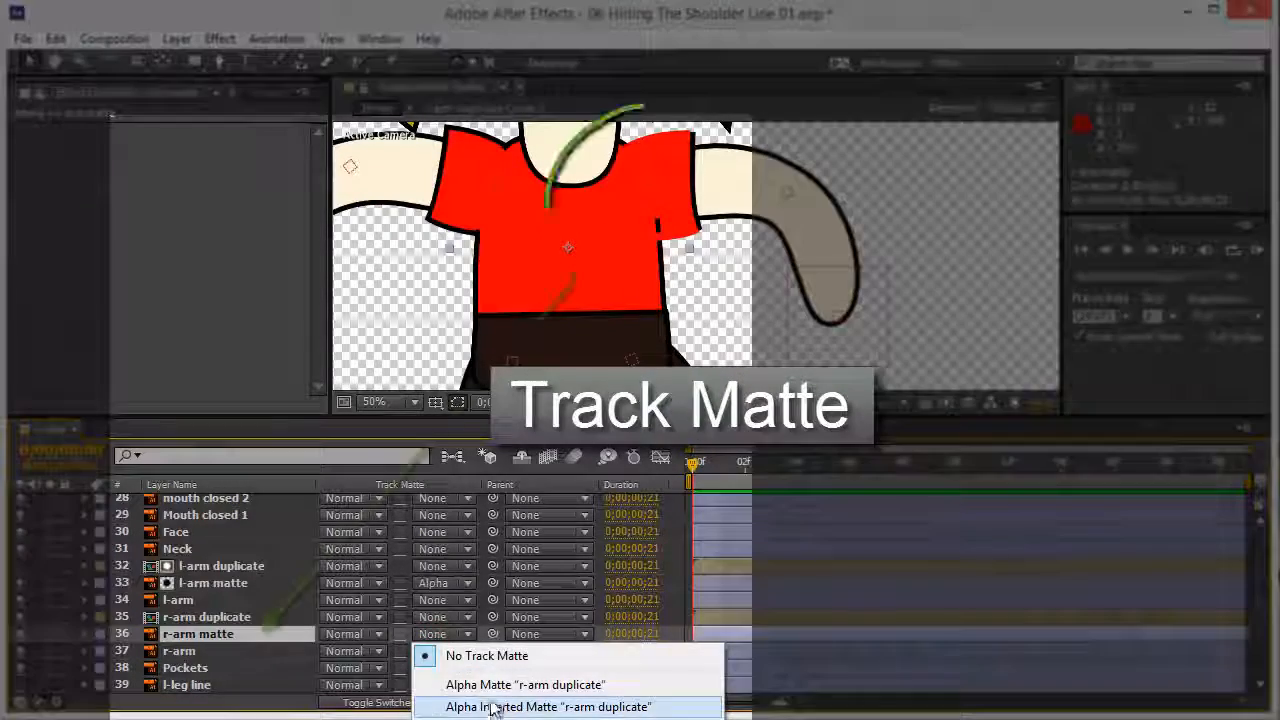
{"action": "left_click", "coordinate": [491, 692]}
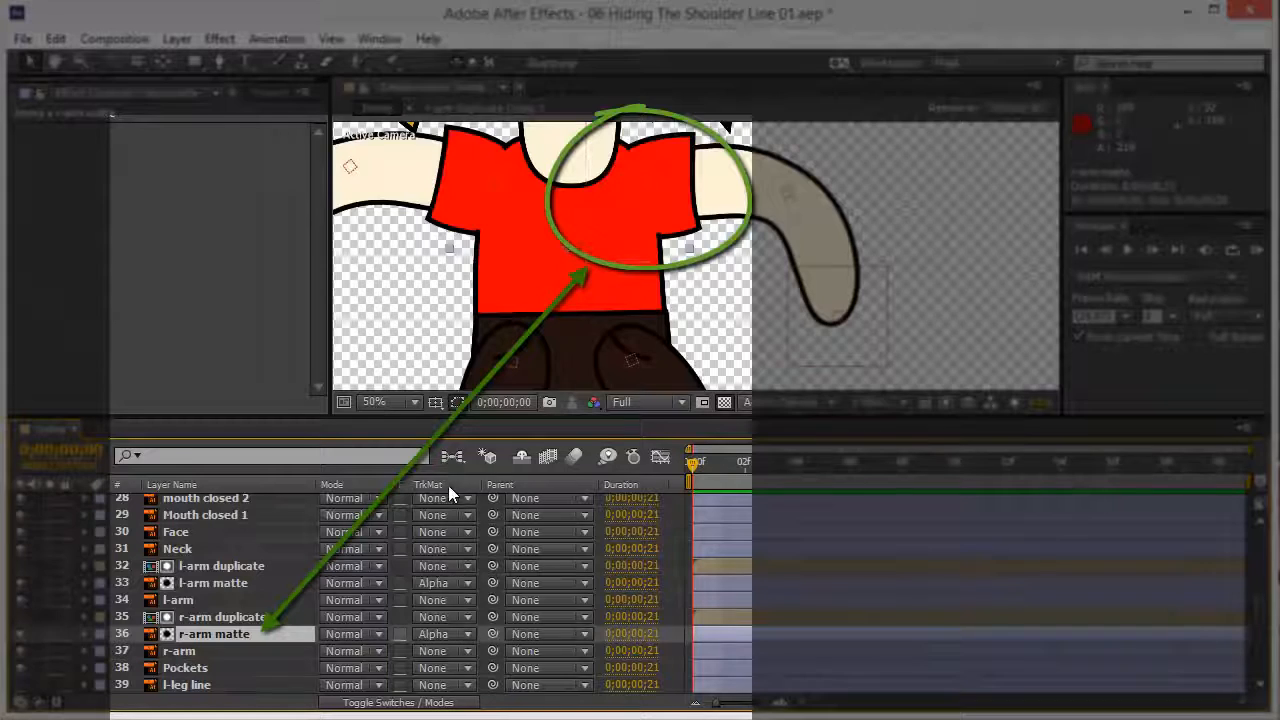
{"action": "left_click", "coordinate": [387, 703]}
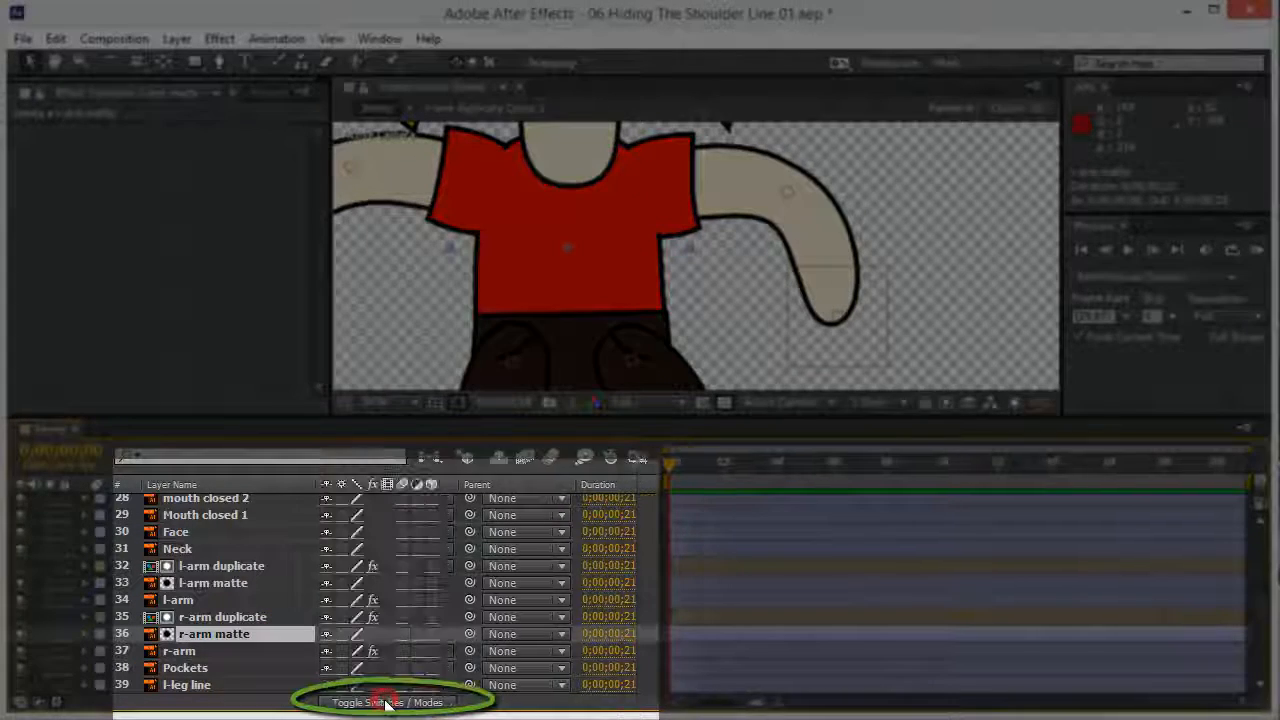
{"action": "left_click", "coordinate": [388, 703]}
{"action": "left_click", "coordinate": [388, 703]}
{"action": "left_click", "coordinate": [389, 703]}
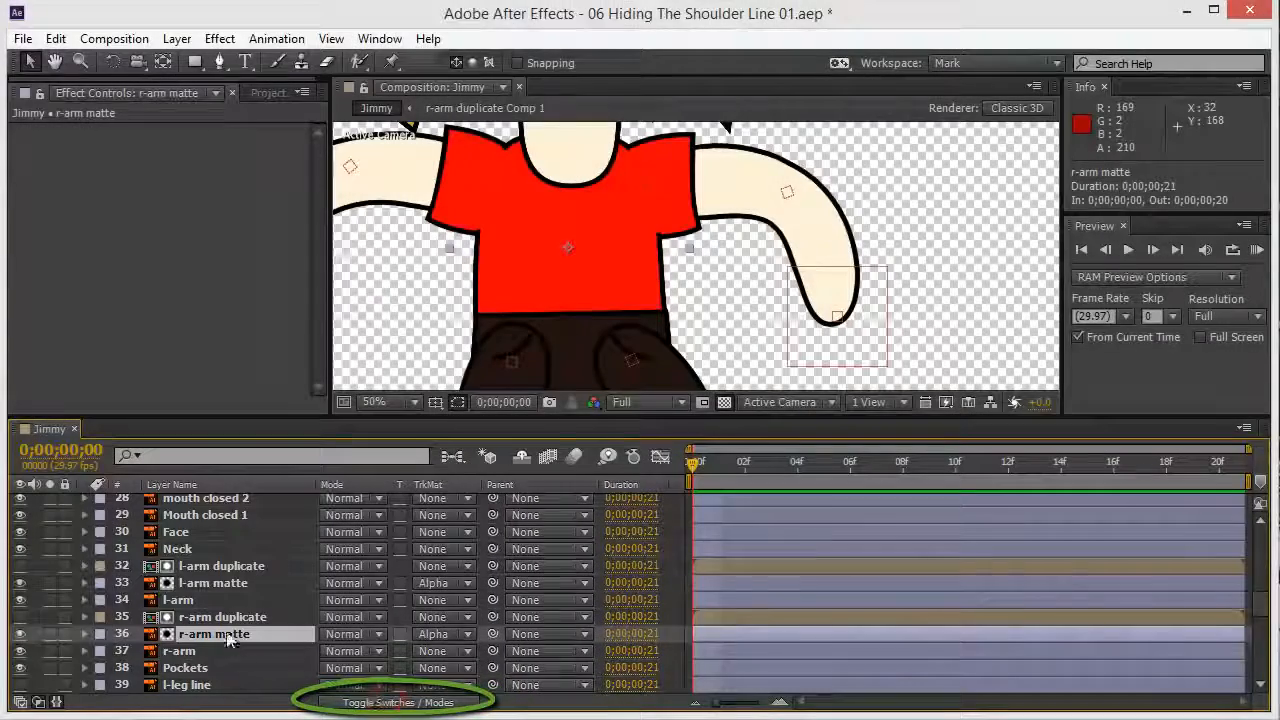
{"action": "left_click_drag", "start_coordinate": [845, 353], "coordinate": [771, 358]}
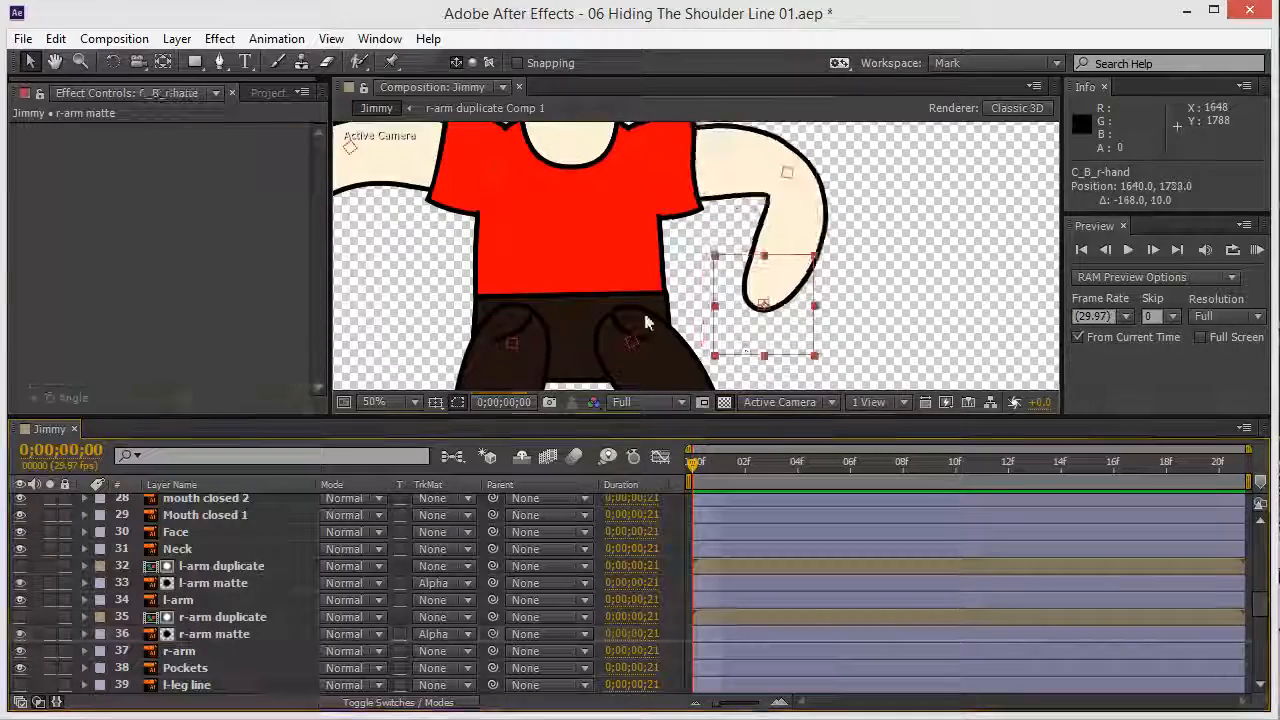
{"action": "left_click_drag", "start_coordinate": [644, 307], "coordinate": [740, 168]}
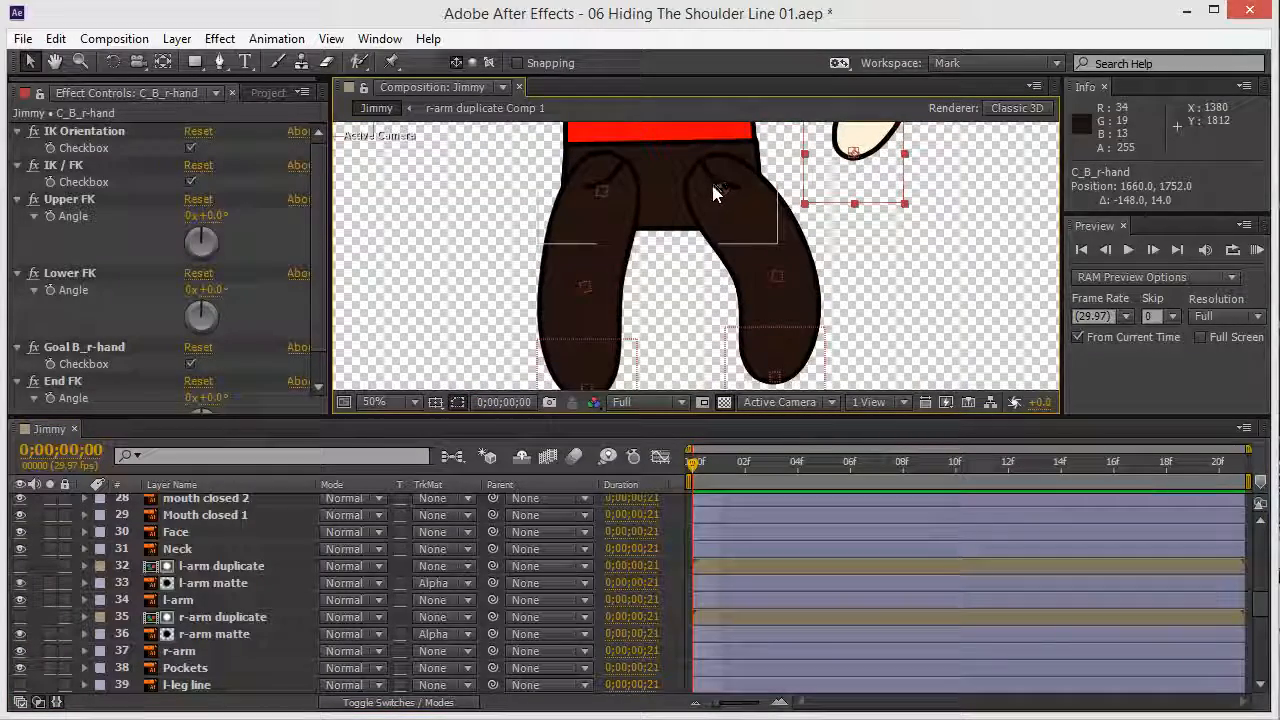